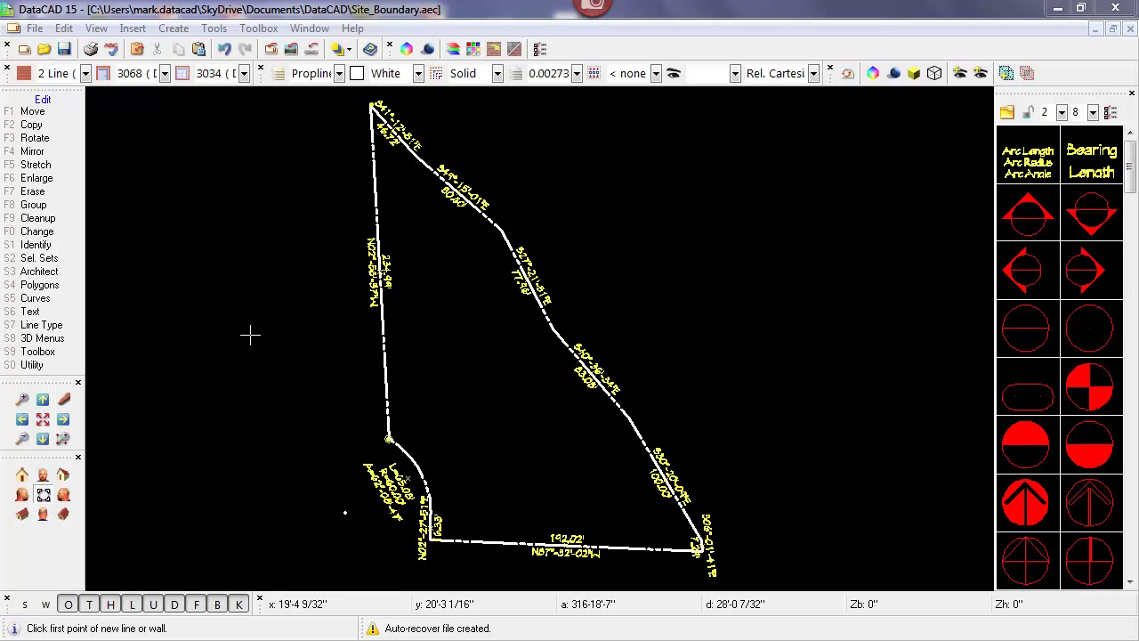
# - Set the drawing's scale type to Decimal with 2 significant decimal digits
pyautogui.hotkey('shift', 'F10')
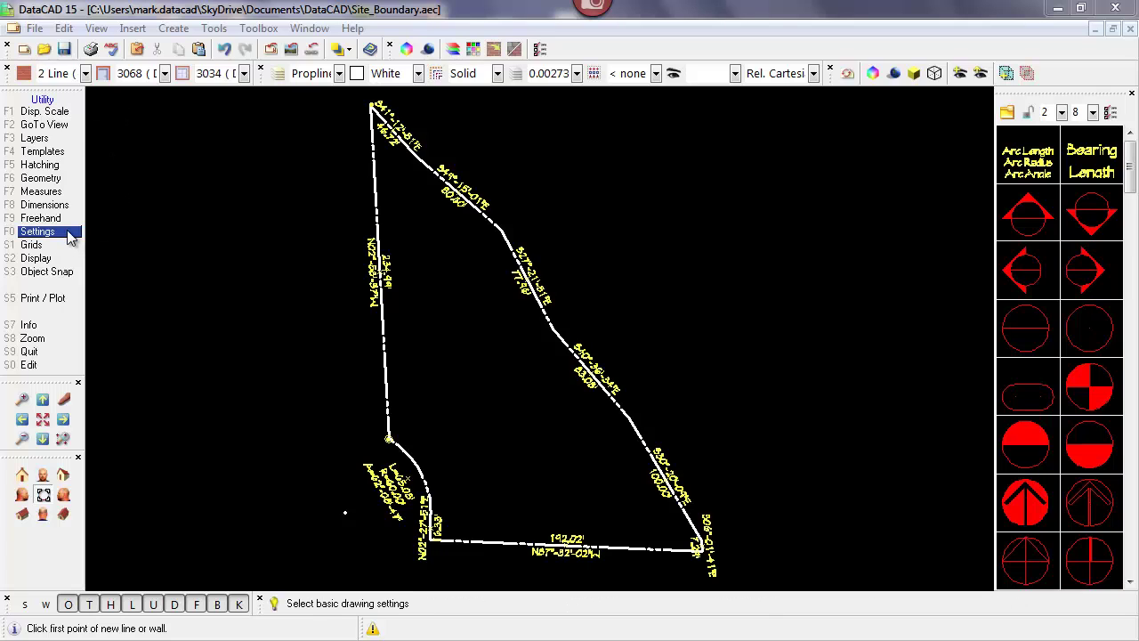
pyautogui.click(38, 232)
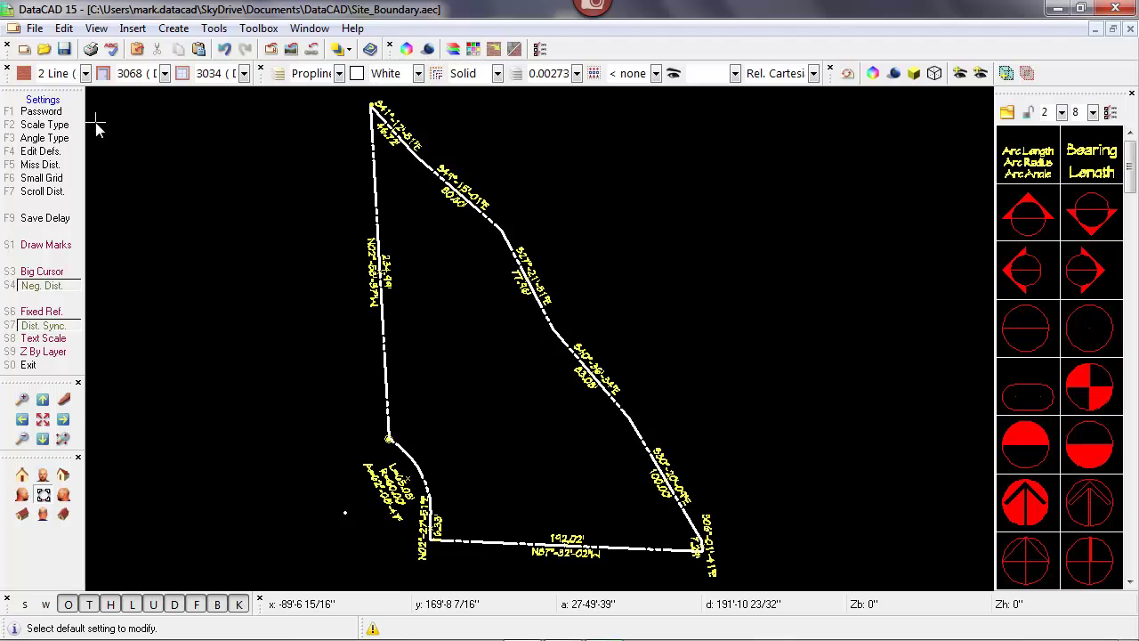
pyautogui.click(43, 125)
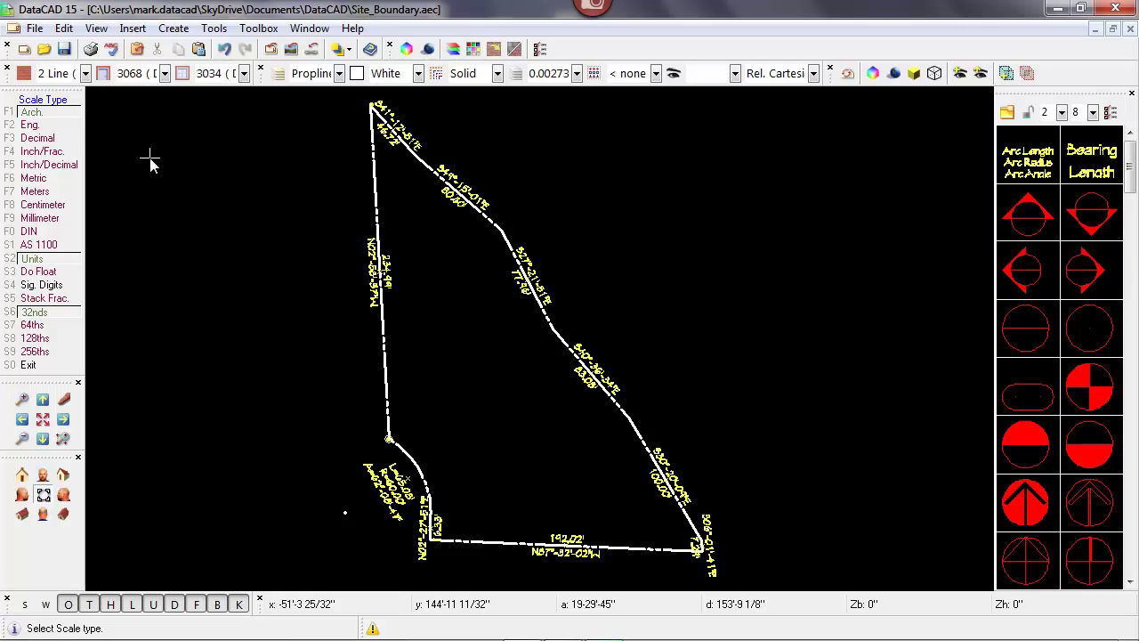
pyautogui.click(62, 141)
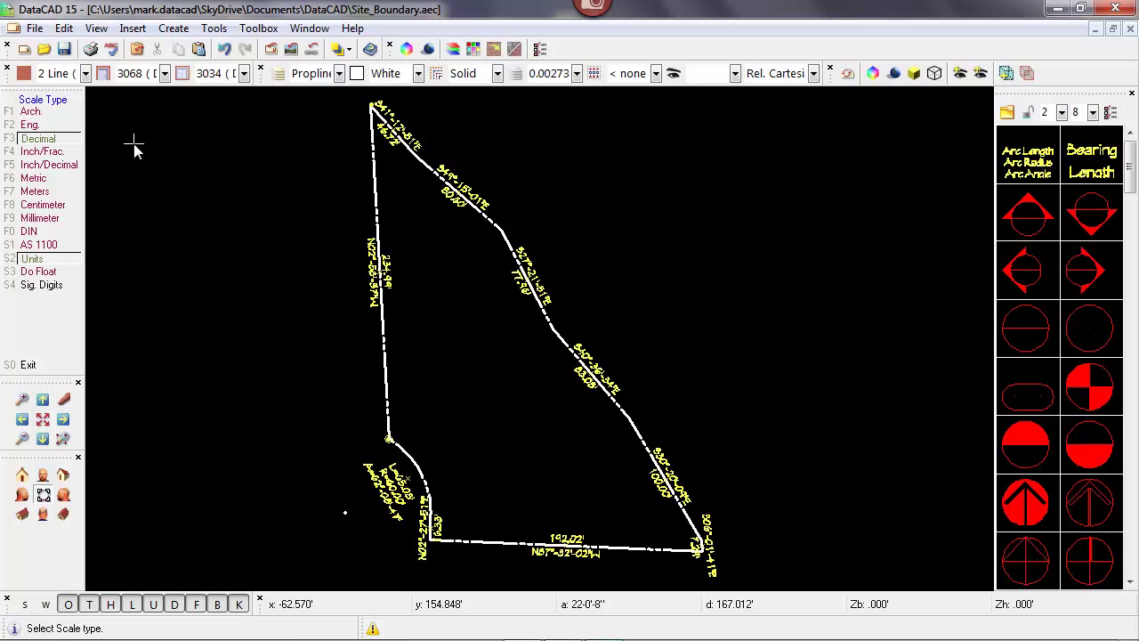
pyautogui.click(70, 284)
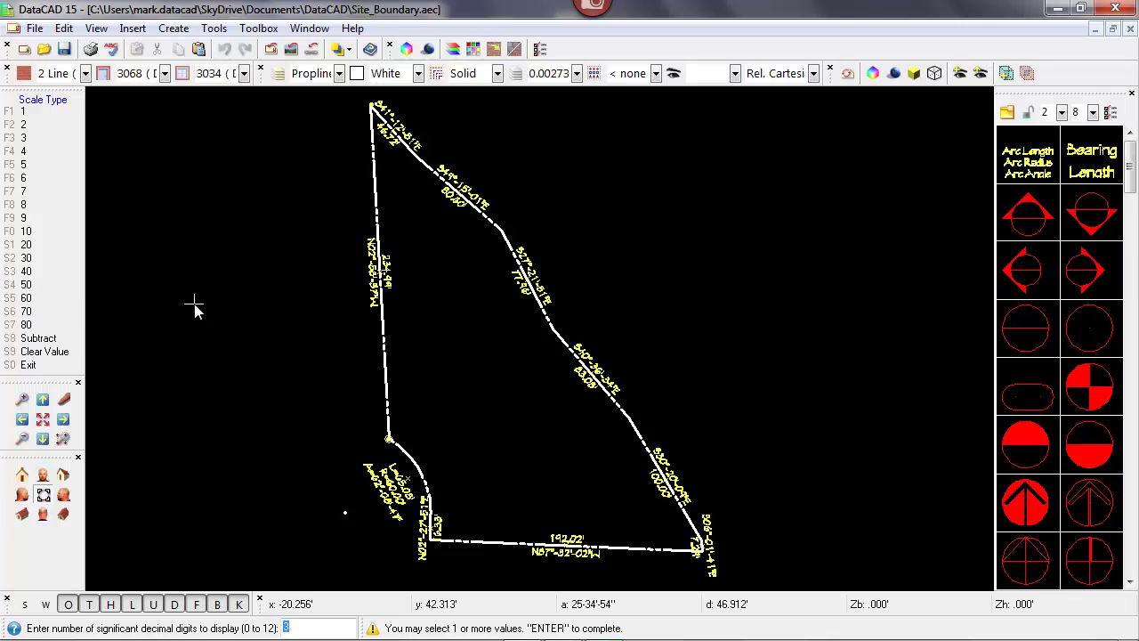
pyautogui.write('2')
pyautogui.press('Return')
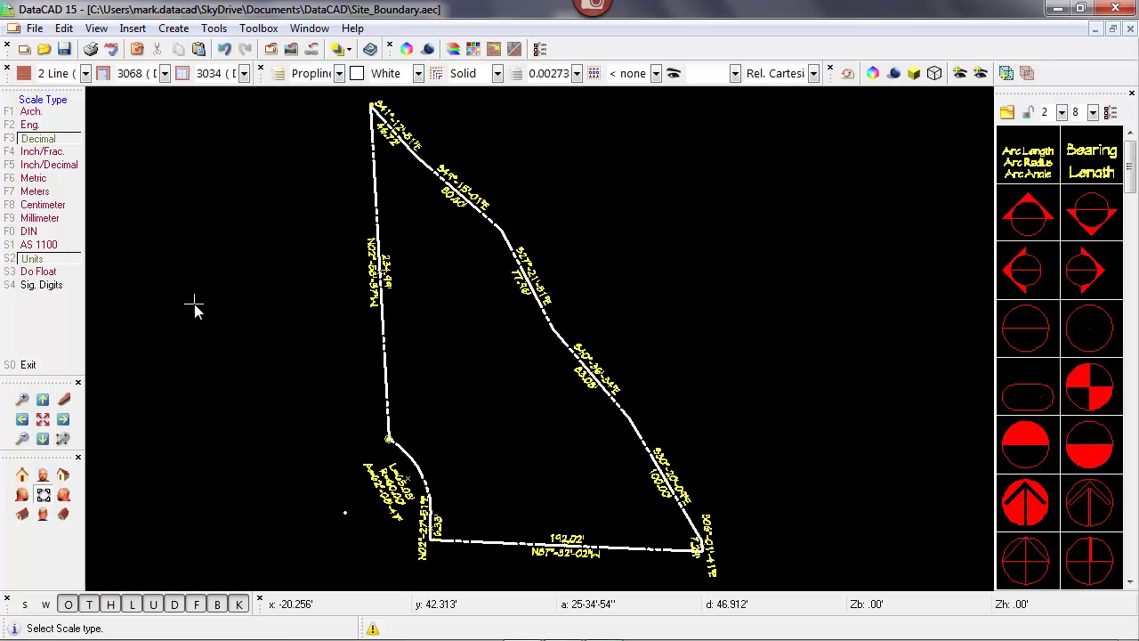
pyautogui.rightClick(195, 308)
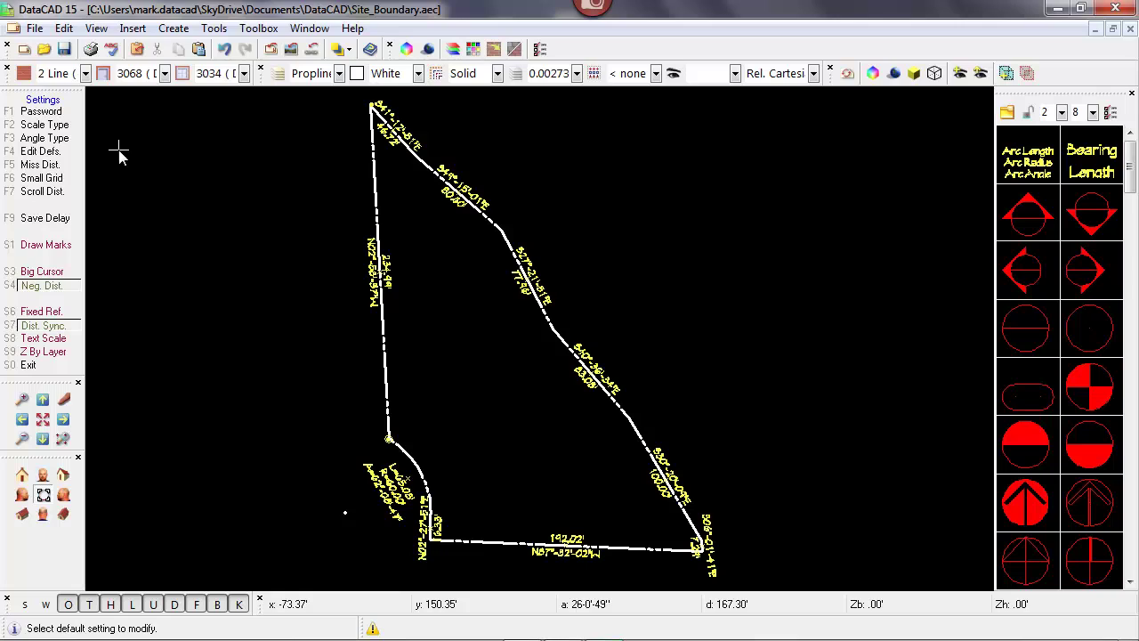
# - Set the drawing's angle type to Bearings
pyautogui.click(76, 139)
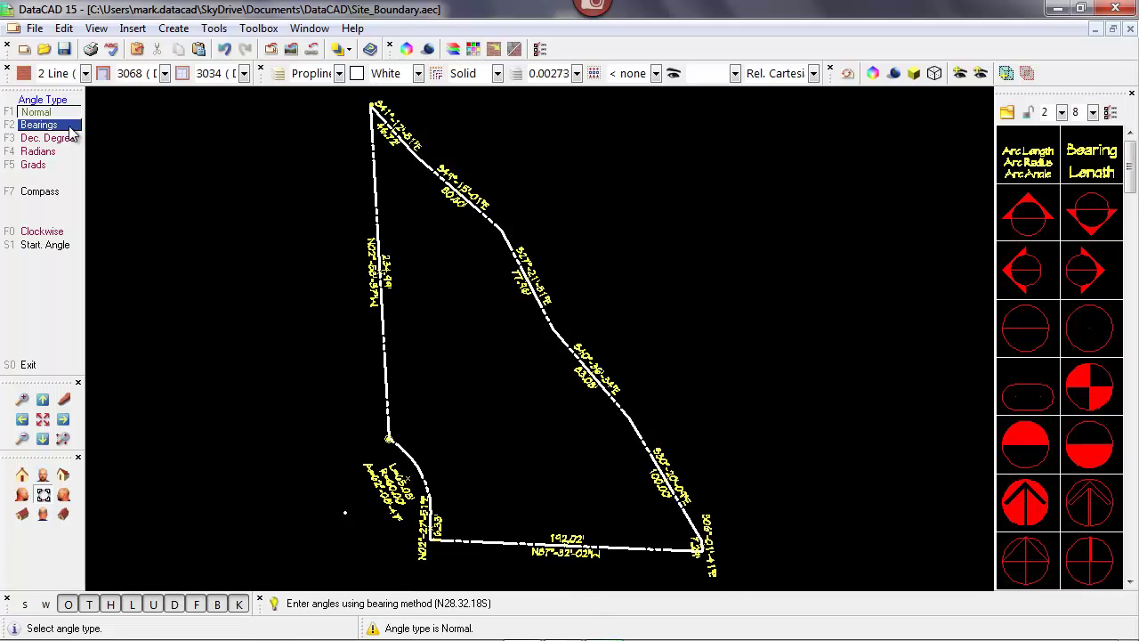
pyautogui.click(40, 125)
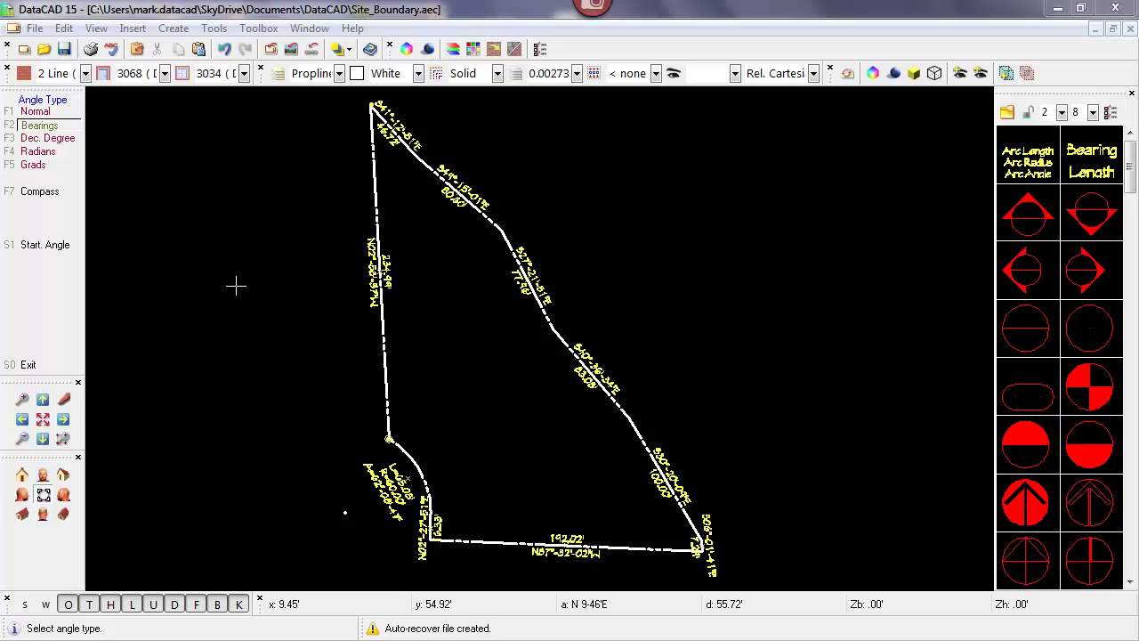
pyautogui.rightClick(236, 284)
pyautogui.rightClick(235, 285)
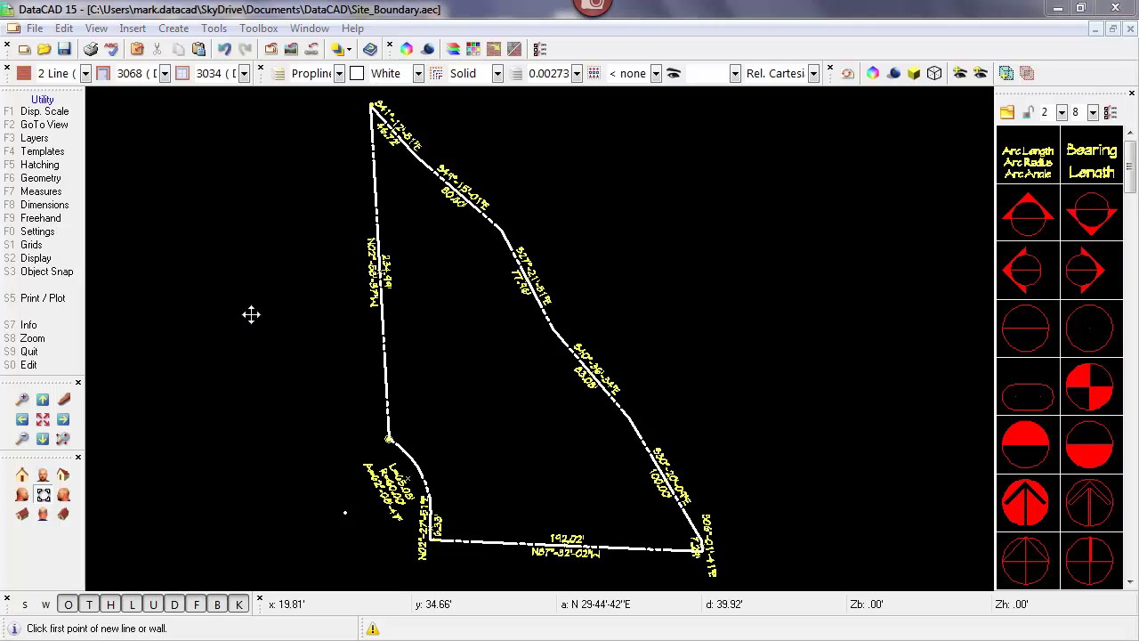
# - Set the coordinate input mode to Relative Polar and turn off ortho mode
pyautogui.click(222, 30)
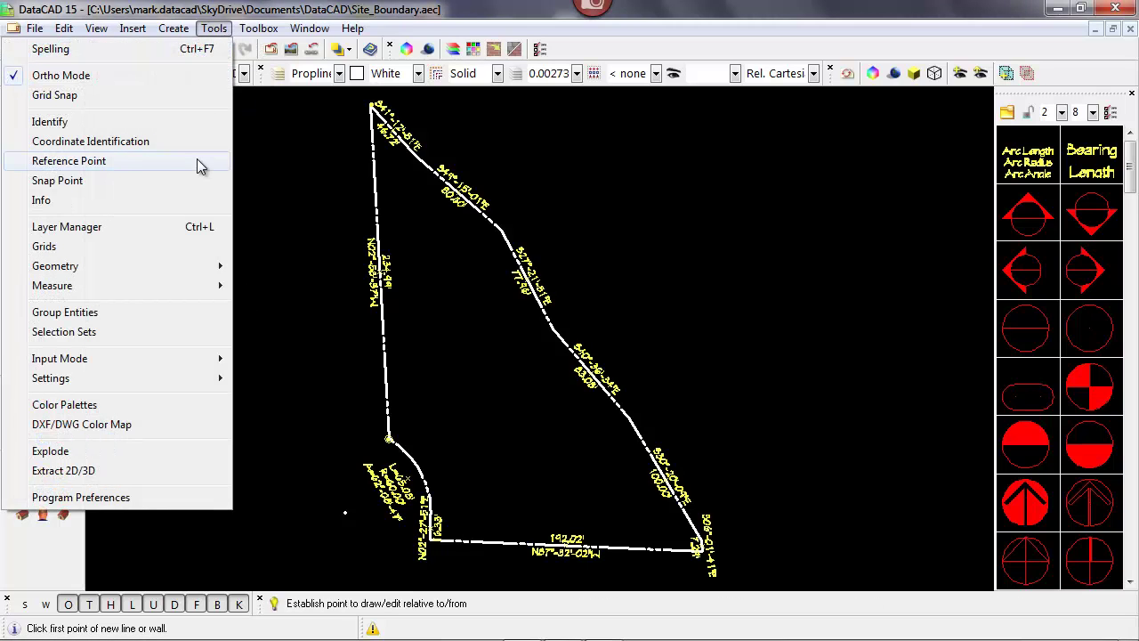
pyautogui.moveTo(138, 363)
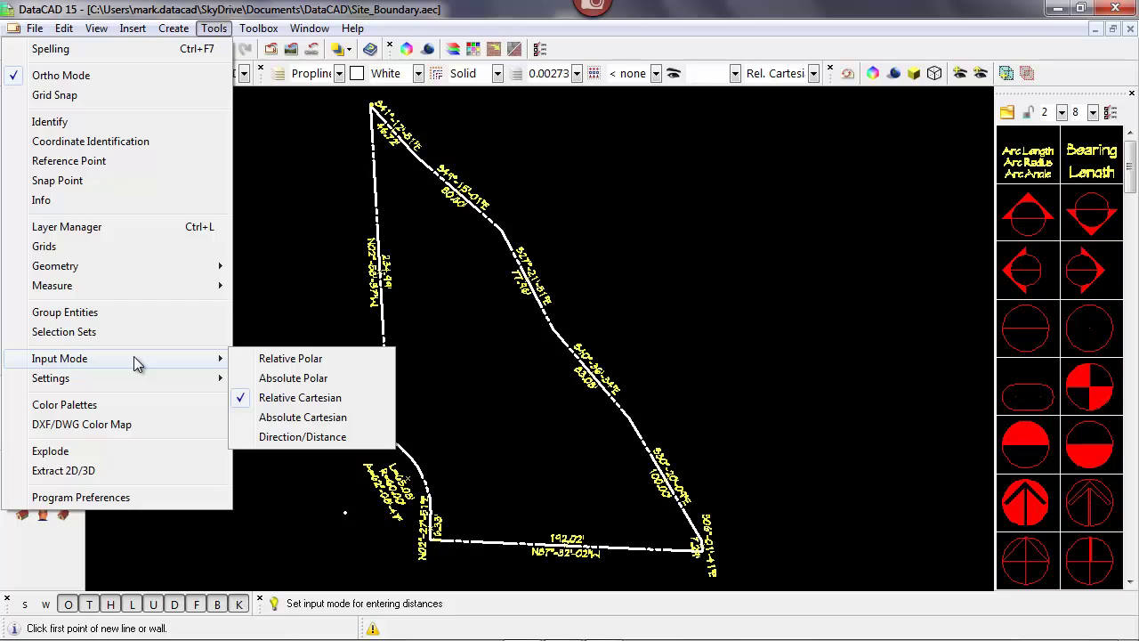
pyautogui.click(276, 360)
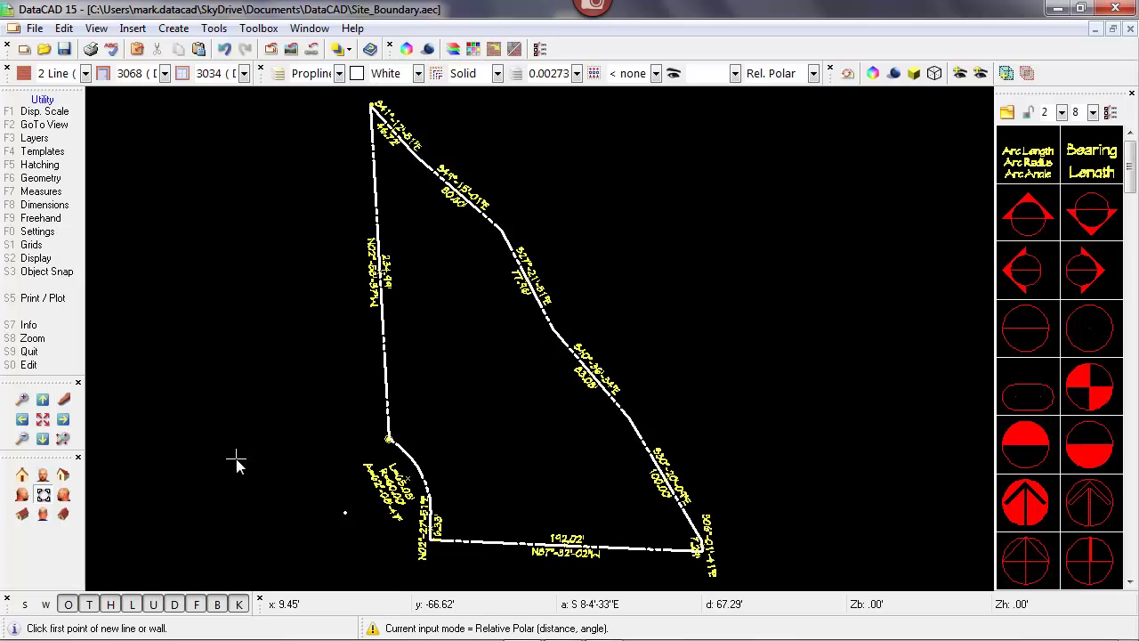
pyautogui.press('Left')
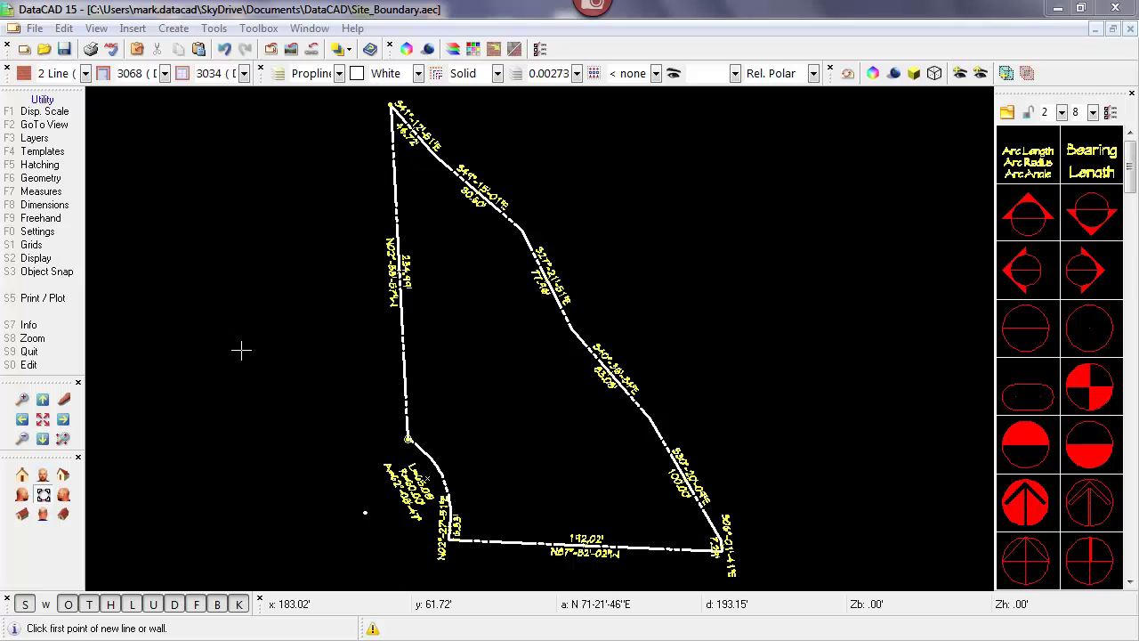
pyautogui.press('o')
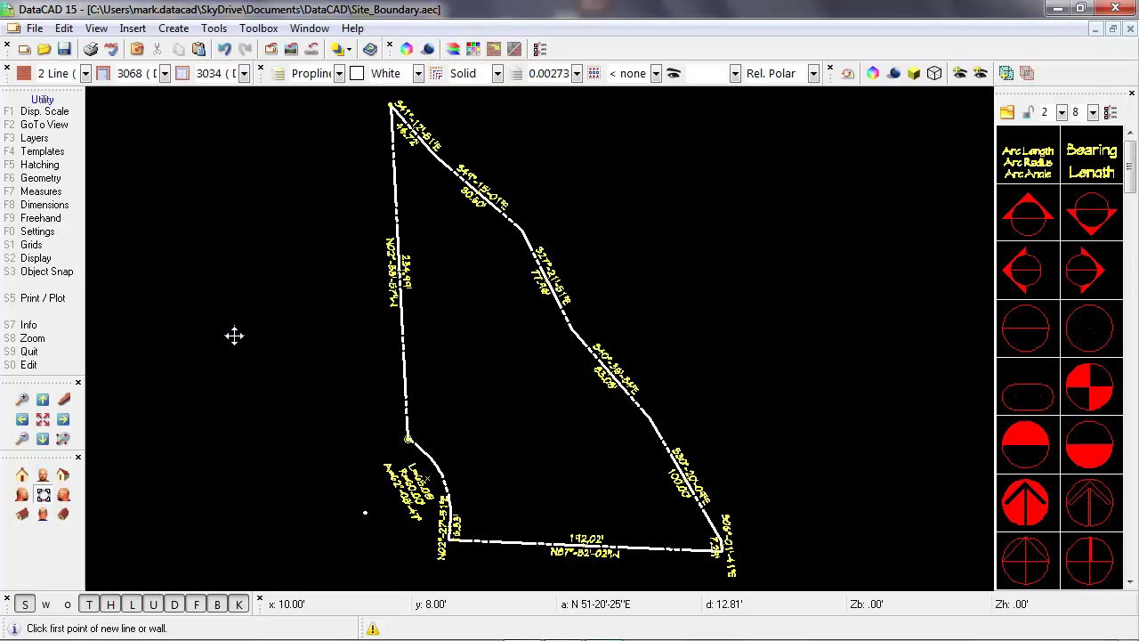
# - Draw the first boundary line from the point west of the existing boundary, 234.99' long at bearing N2.58.57W
pyautogui.hotkey('shift', 'F10')
pyautogui.moveTo(234, 336); pyautogui.dragTo(423, 339, button='middle')
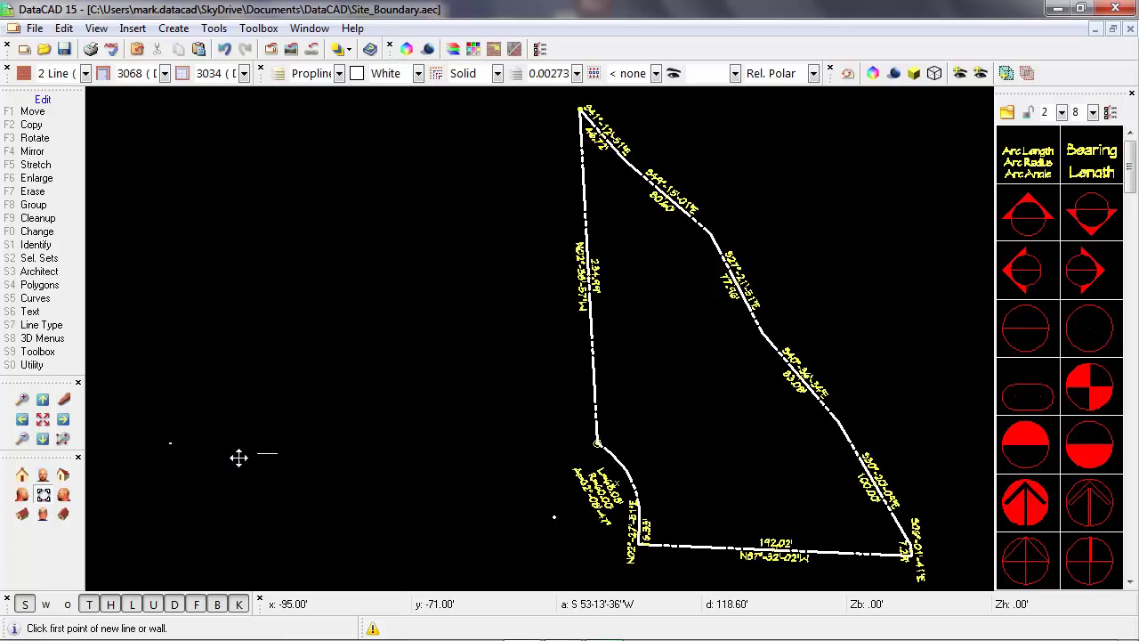
pyautogui.hotkey('shift', 'F10')
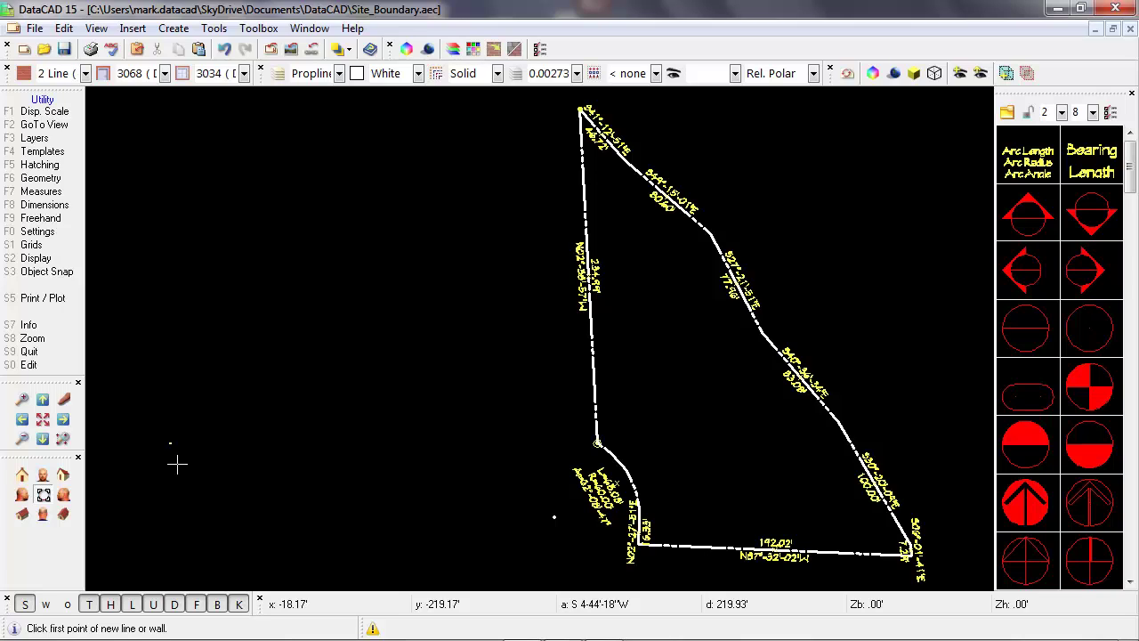
pyautogui.click(170, 442)
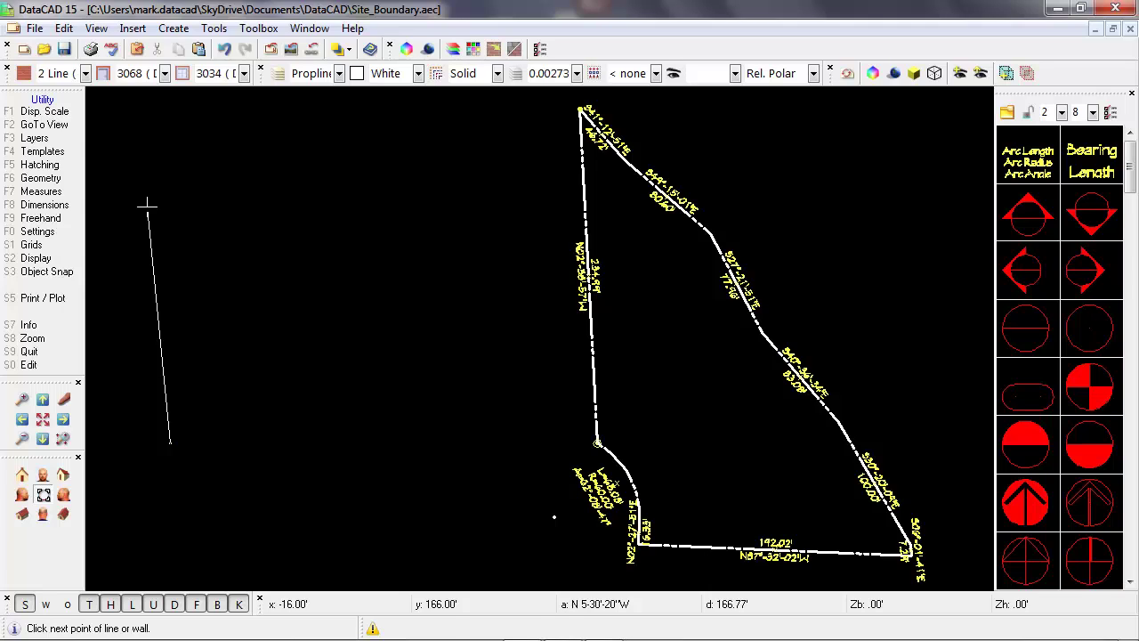
pyautogui.press('space')
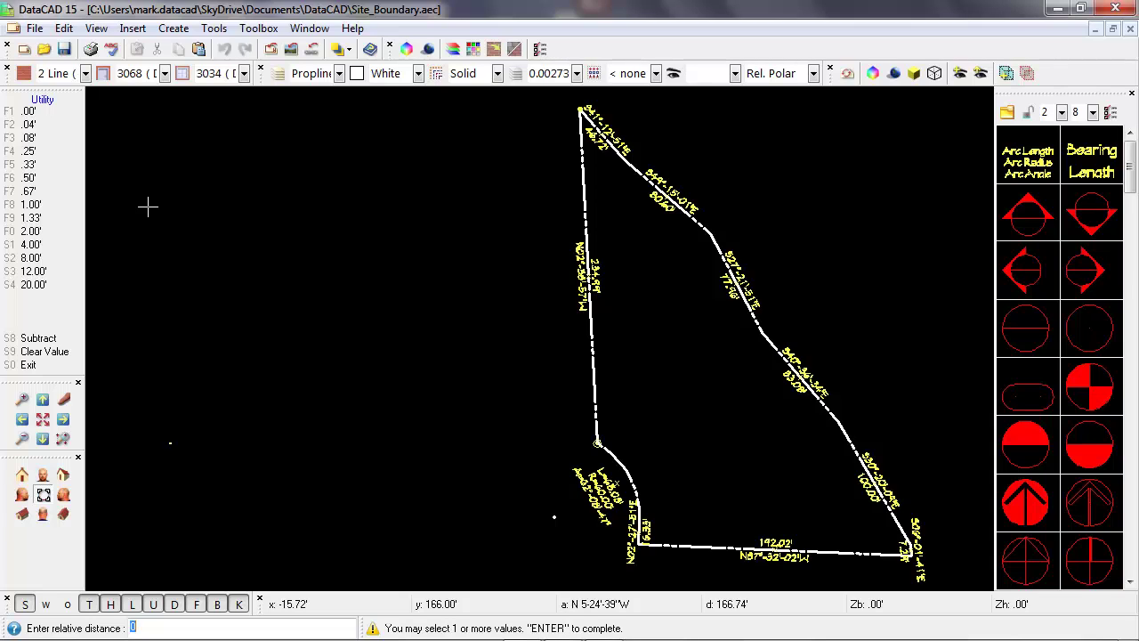
pyautogui.write('234.99')
pyautogui.press('Return')
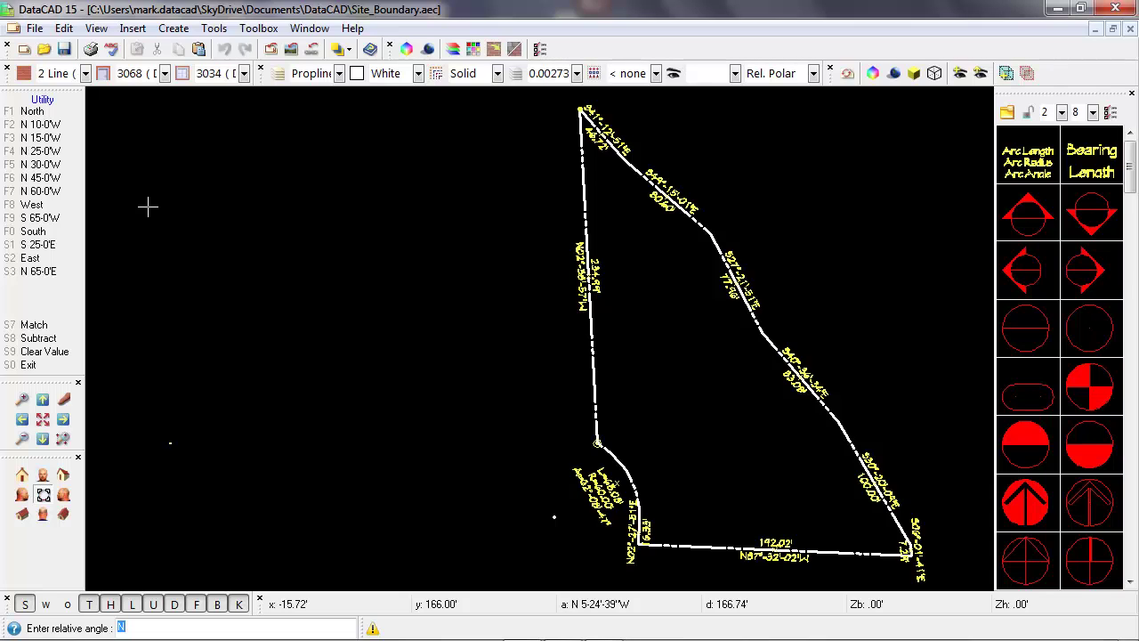
pyautogui.write('n2.58.57w')
pyautogui.press('Return')
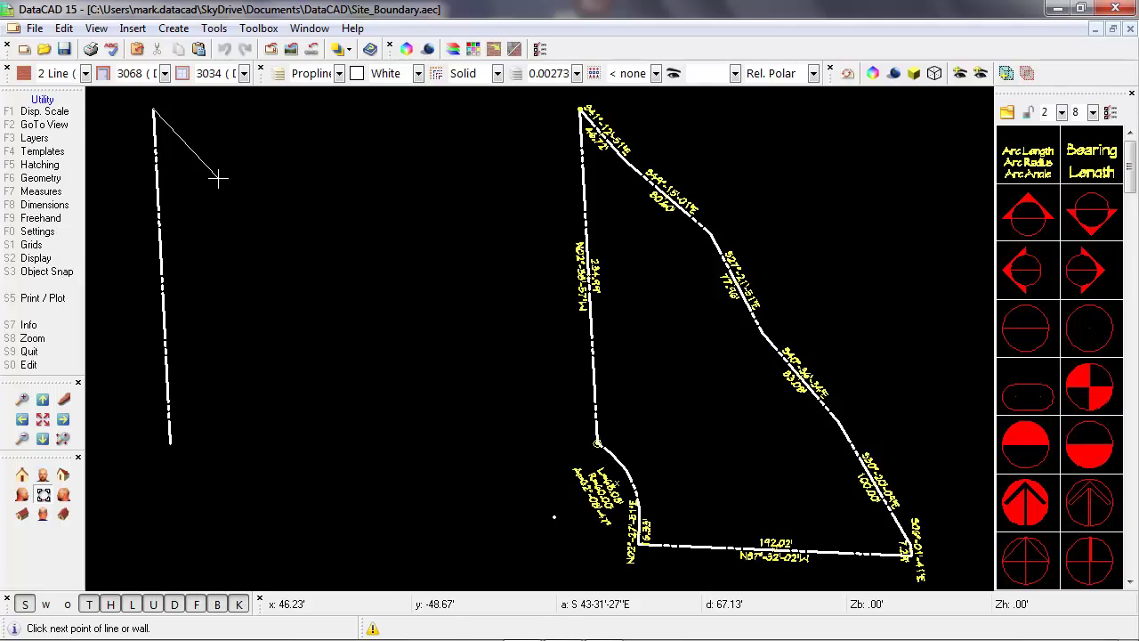
# - Continue the new boundary from its north end with a 46.72' line at bearing S41.12.51E
pyautogui.press('space')
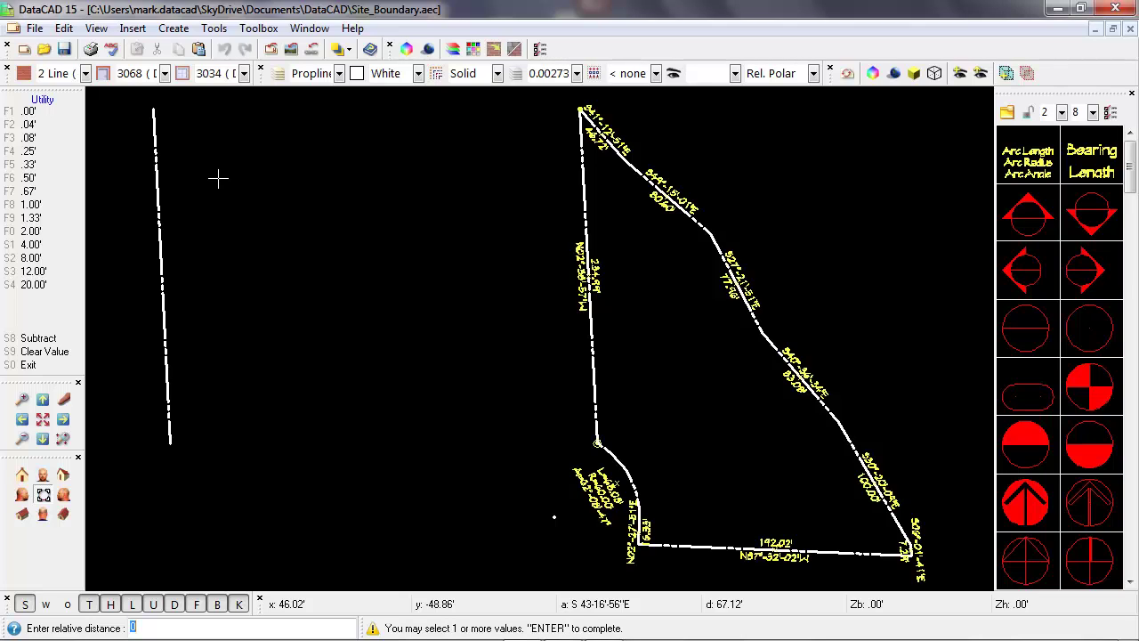
pyautogui.write('46.72')
pyautogui.press('Return')
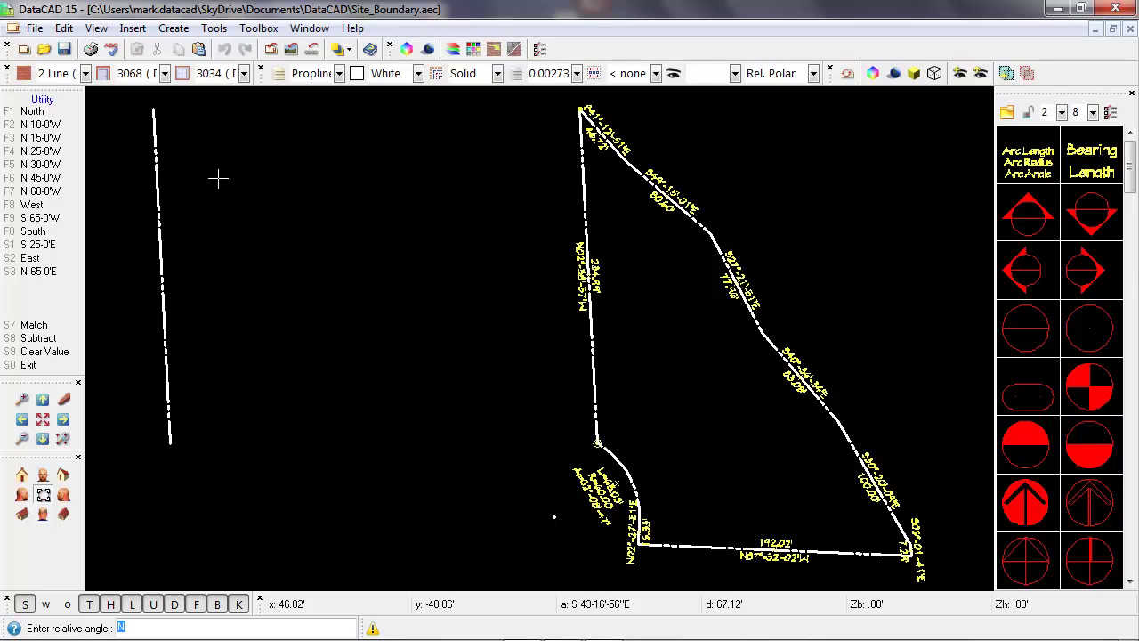
pyautogui.write('s41.12.51e')
pyautogui.press('Return')
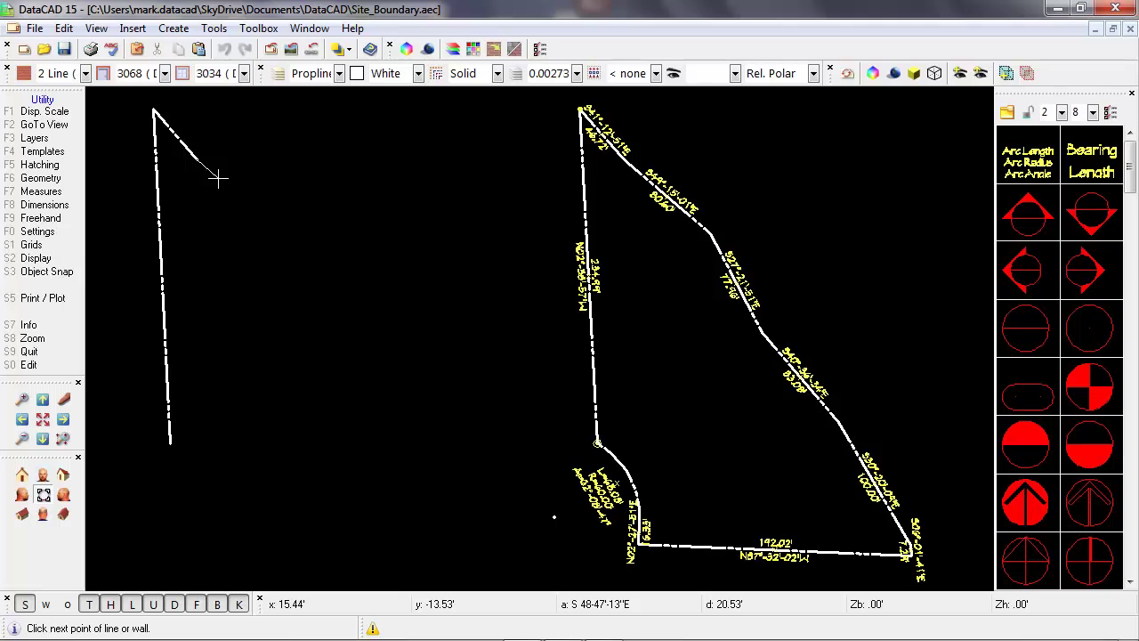
# - Add the third boundary line, 80.6' long at bearing S49.15.1E
pyautogui.press('space')
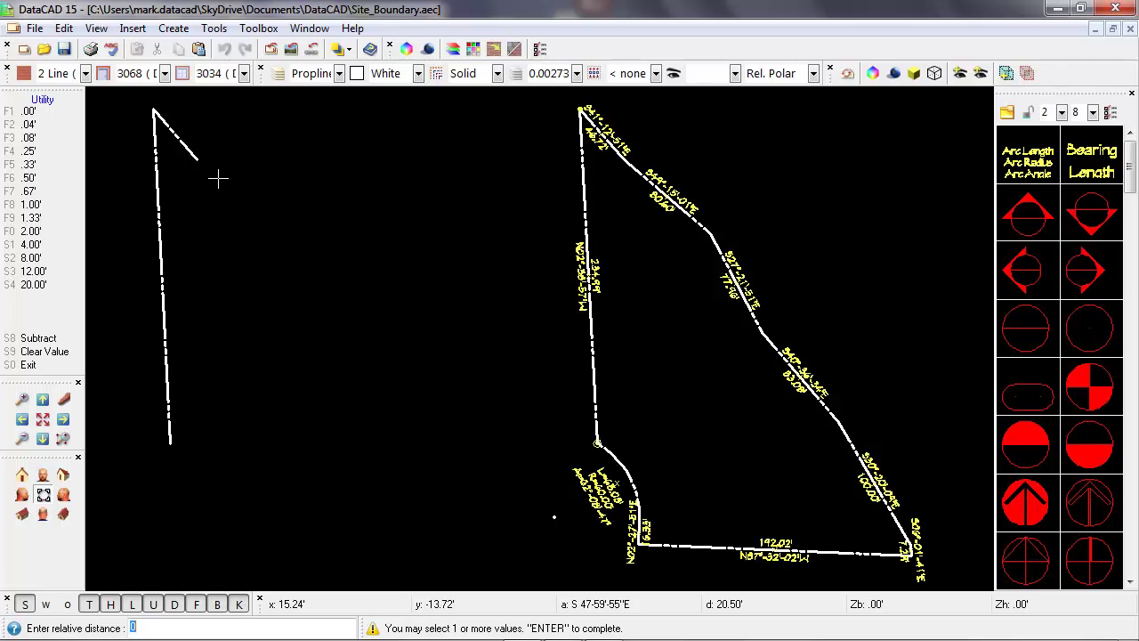
pyautogui.write('80.6')
pyautogui.press('Return')
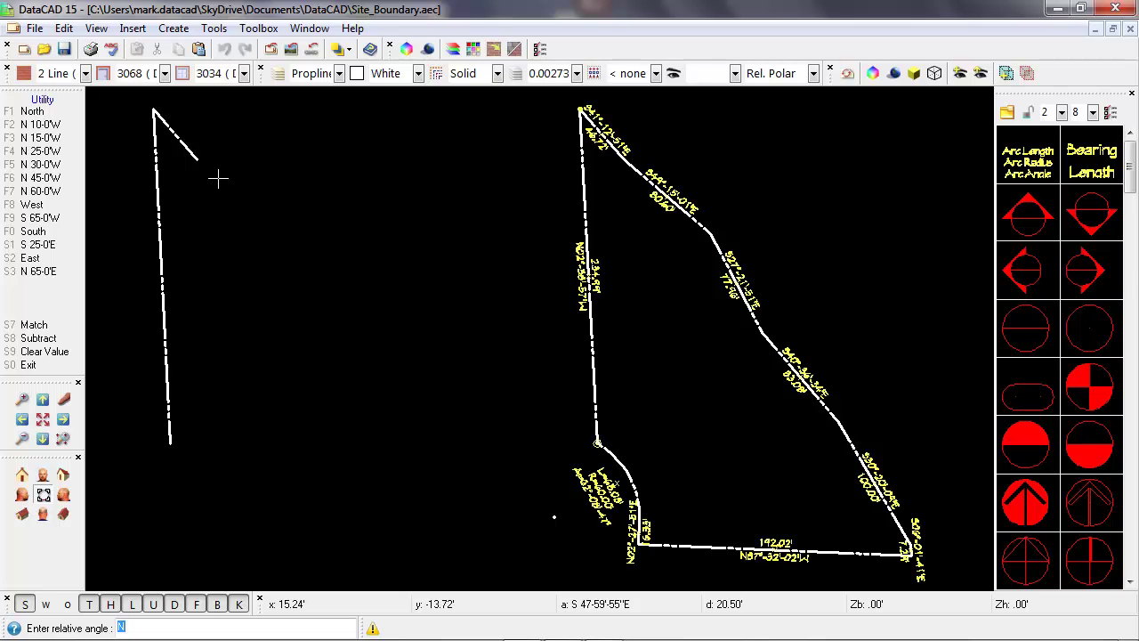
pyautogui.write('s')
pyautogui.write('45')
pyautogui.write('.15')
pyautogui.write('.1e')
pyautogui.press('Return')
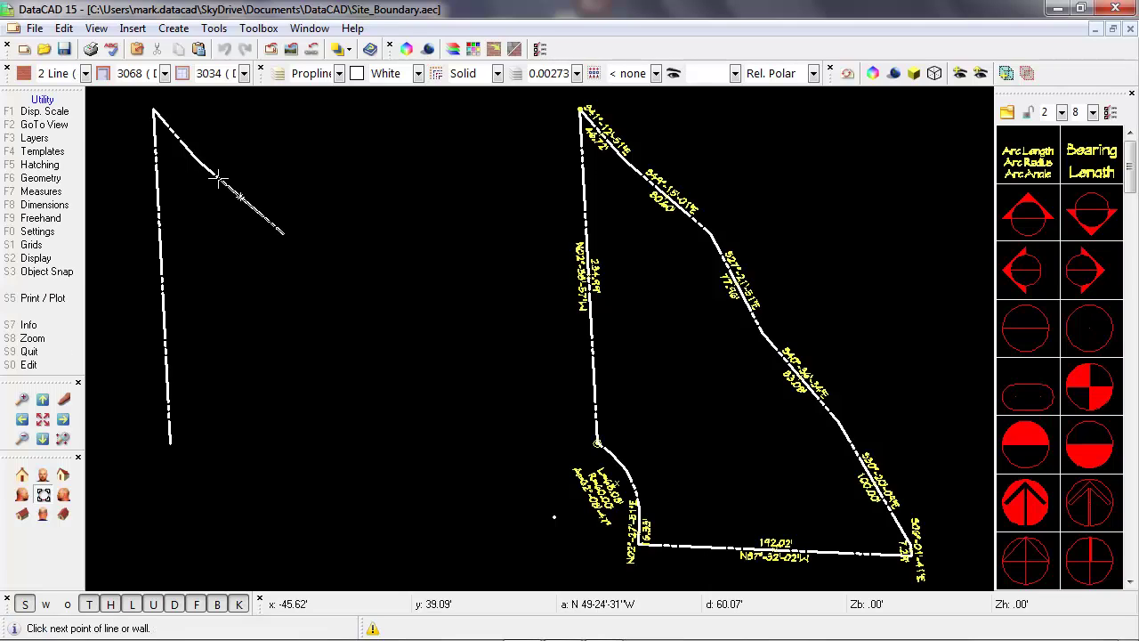
# - Add the fourth boundary line, 77.96' long at bearing S27.21.51E
pyautogui.click(283, 233)
pyautogui.press('space')
pyautogui.write('77.96')
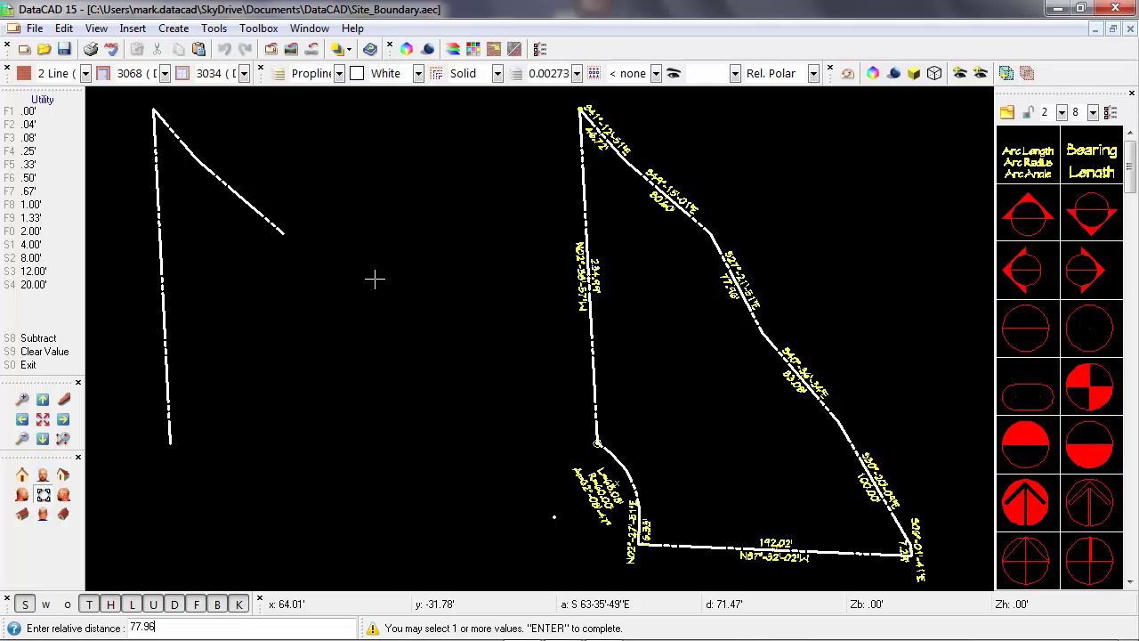
pyautogui.press('Return')
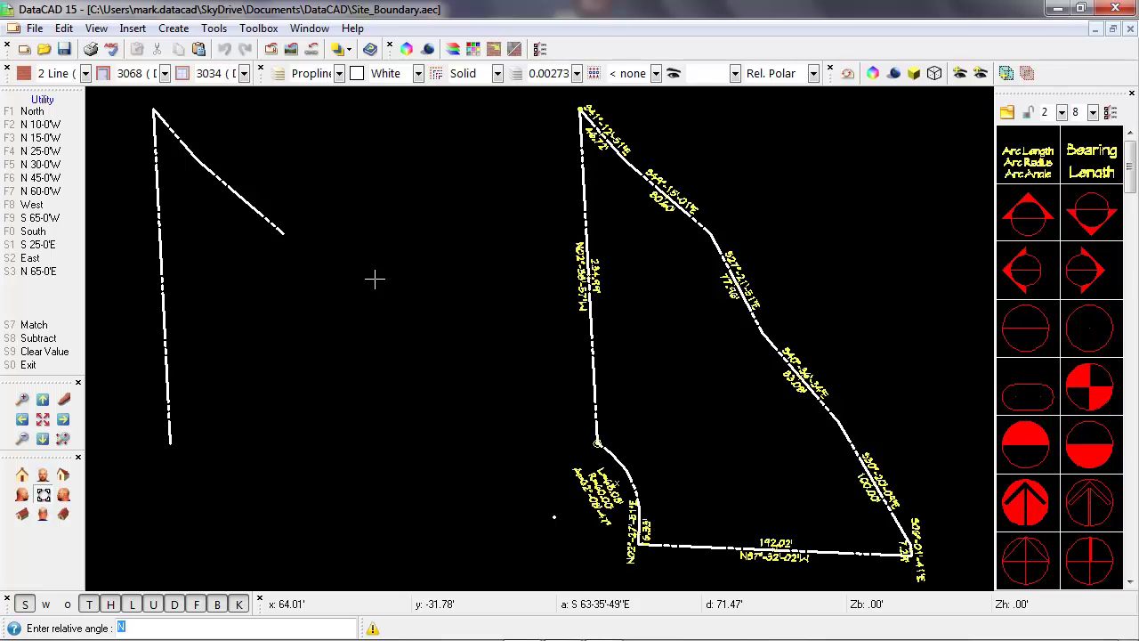
pyautogui.write('s27.21.51e')
pyautogui.press('Return')
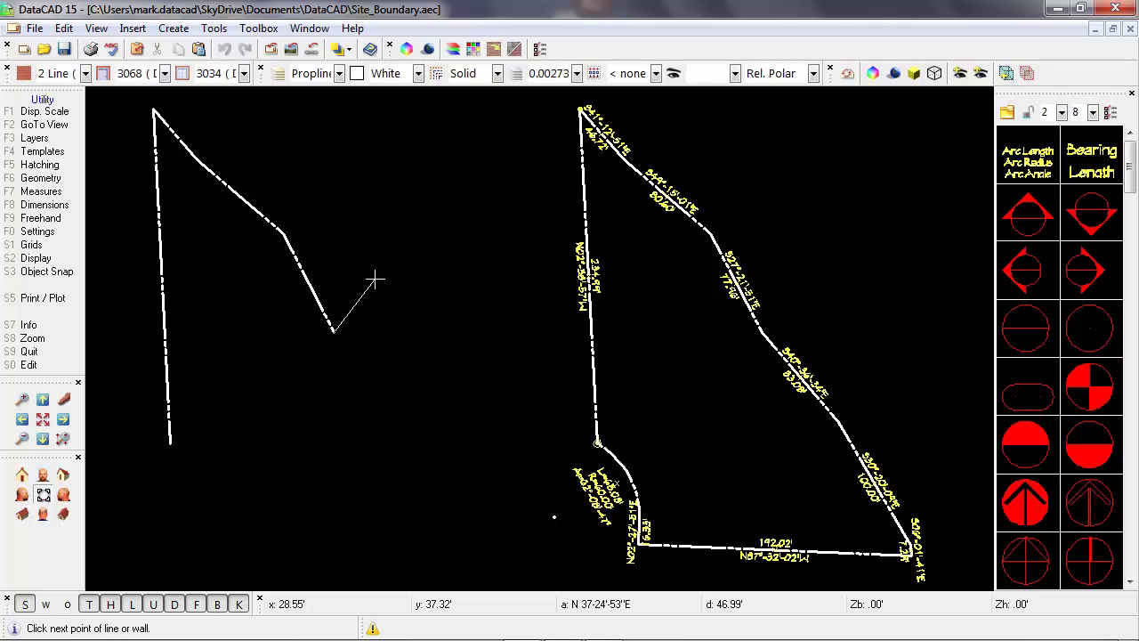
# - Add the fifth boundary line, 83.08' long at bearing S40.36.34E
pyautogui.press('space')
pyautogui.write('83.08')
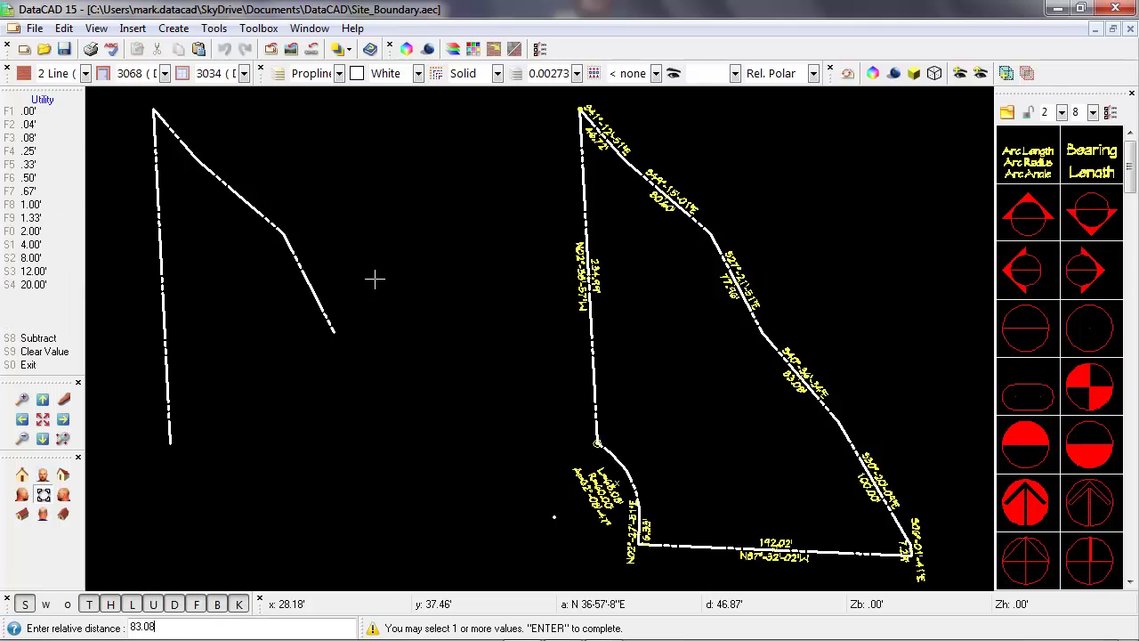
pyautogui.press('Return')
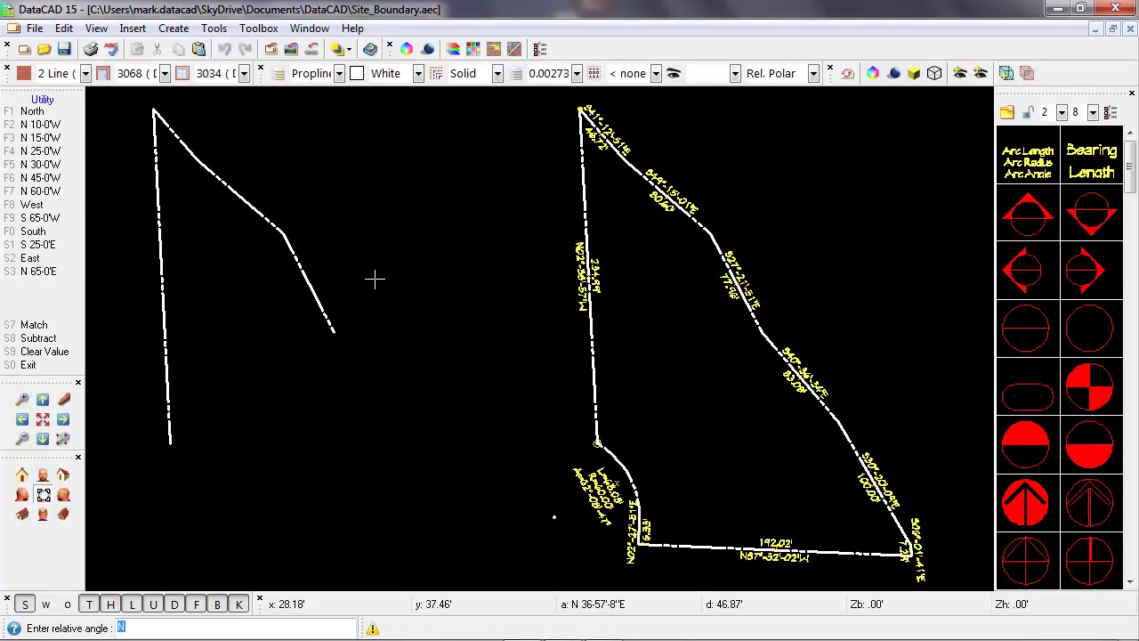
pyautogui.write('s40.36.34e')
pyautogui.press('Return')
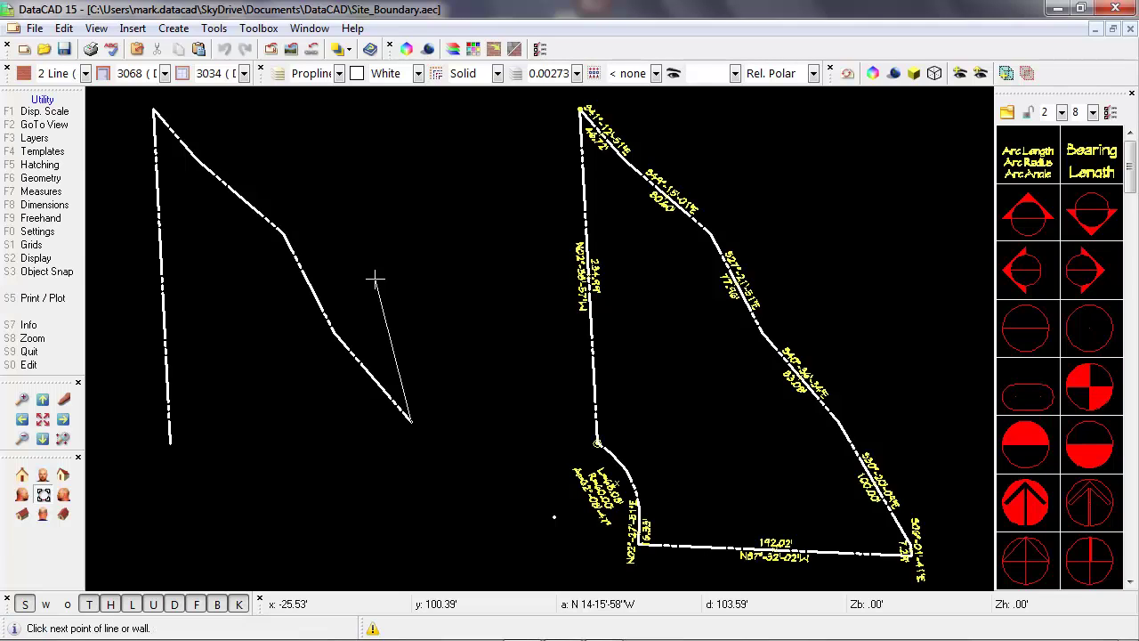
# - Add the sixth boundary line, 100' long at bearing S30.20.09E
pyautogui.write('100')
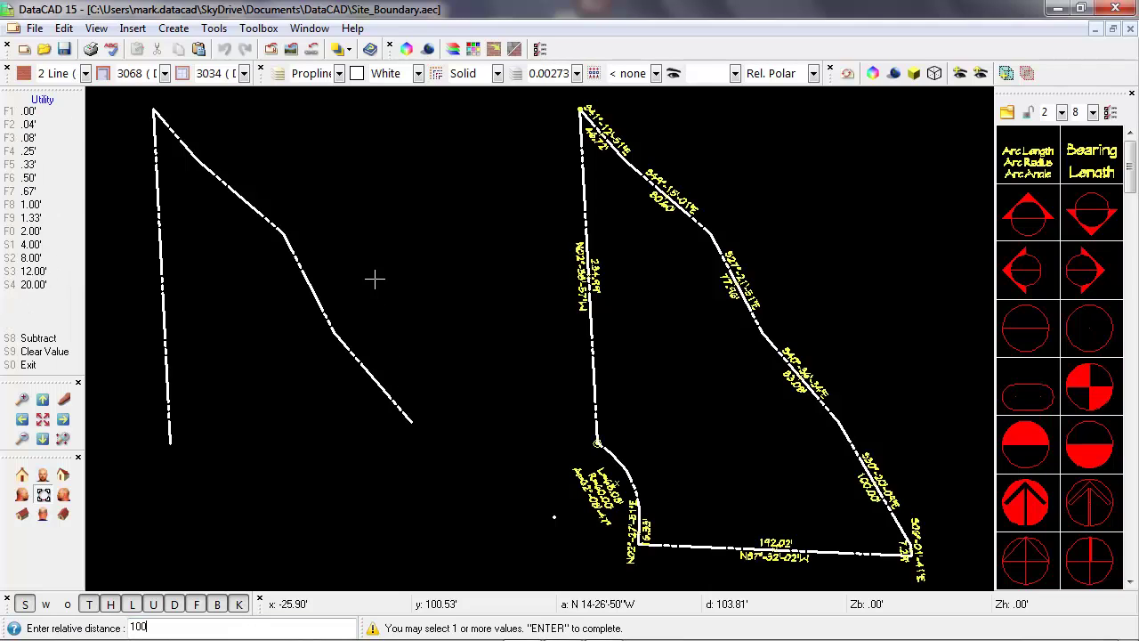
pyautogui.press('Return')
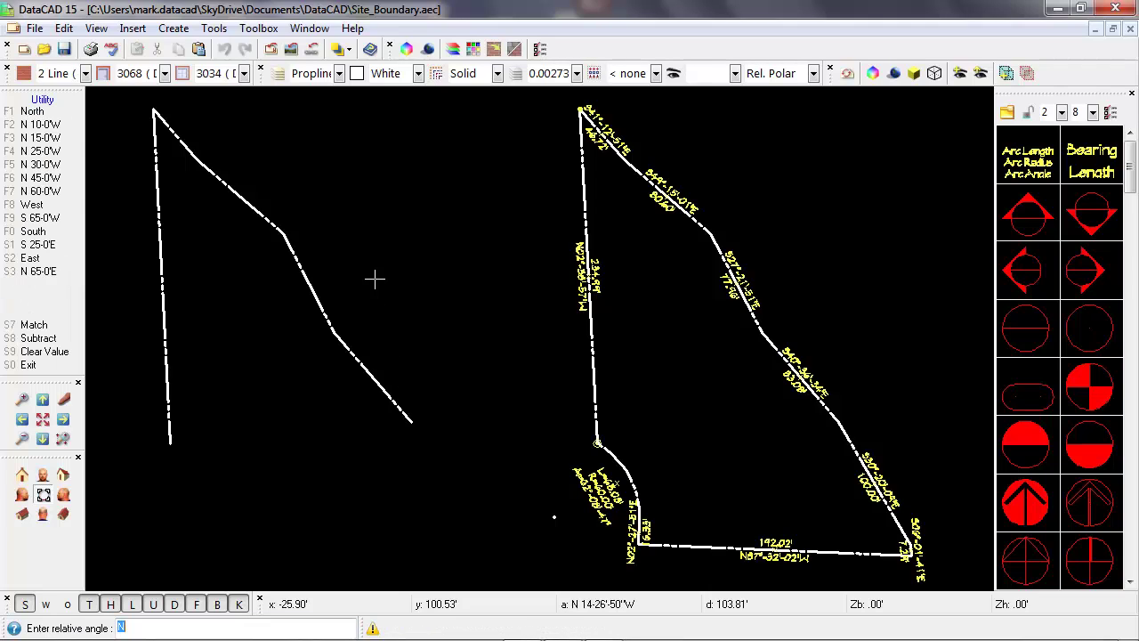
pyautogui.write('s30.20.9e')
pyautogui.press('BackSpace')
pyautogui.press('BackSpace')
pyautogui.write('09e')
pyautogui.press('Return')
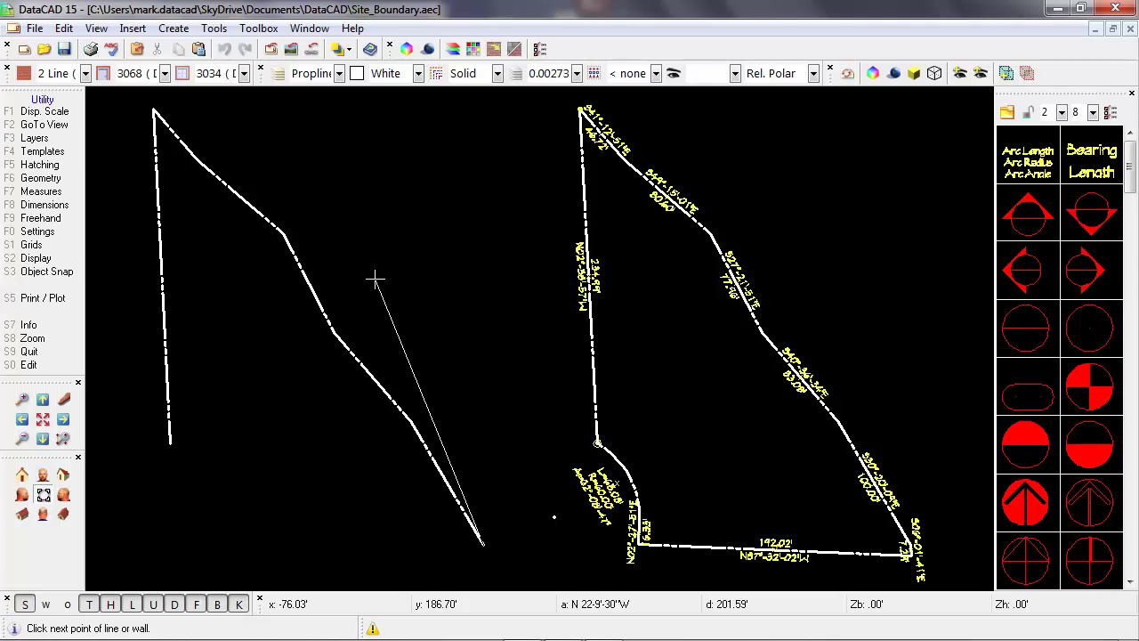
# - Add the seventh boundary line, 7.29' long at bearing S6.1.41E
pyautogui.press('space')
pyautogui.write('7.29')
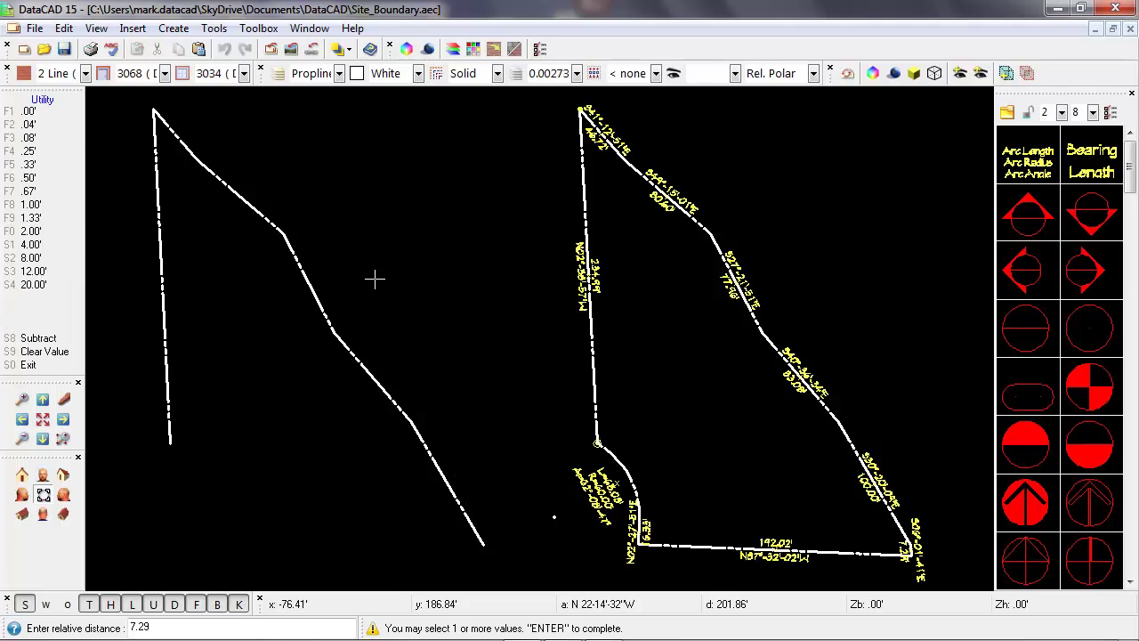
pyautogui.press('Return')
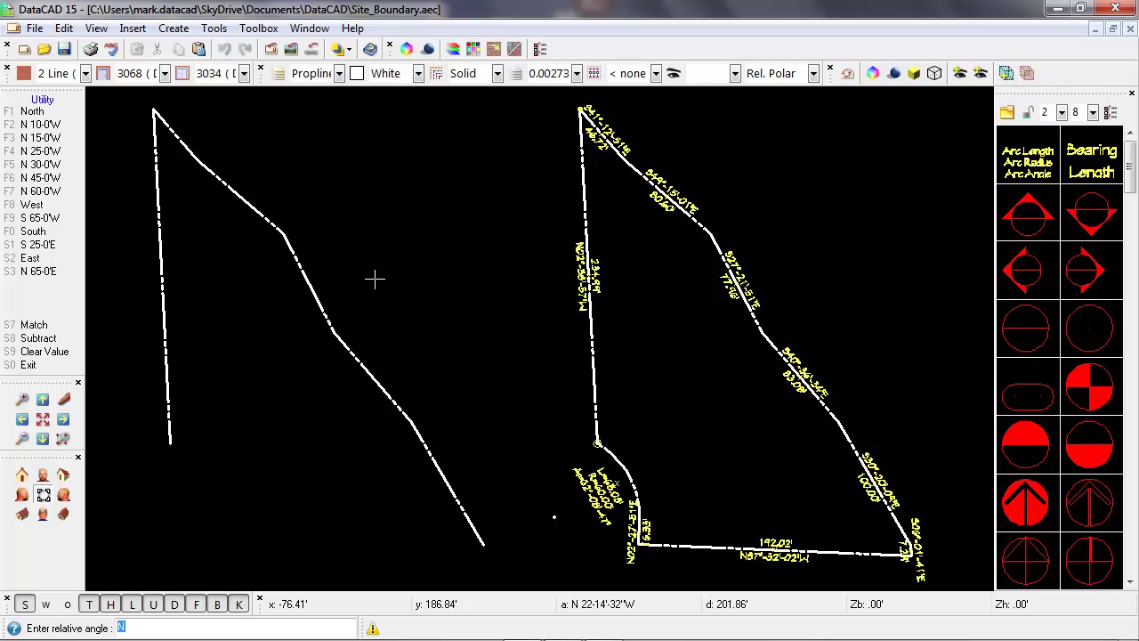
pyautogui.write('s')
pyautogui.write('6')
pyautogui.write('.')
pyautogui.write('1.41')
pyautogui.write('4')
pyautogui.press('Return')
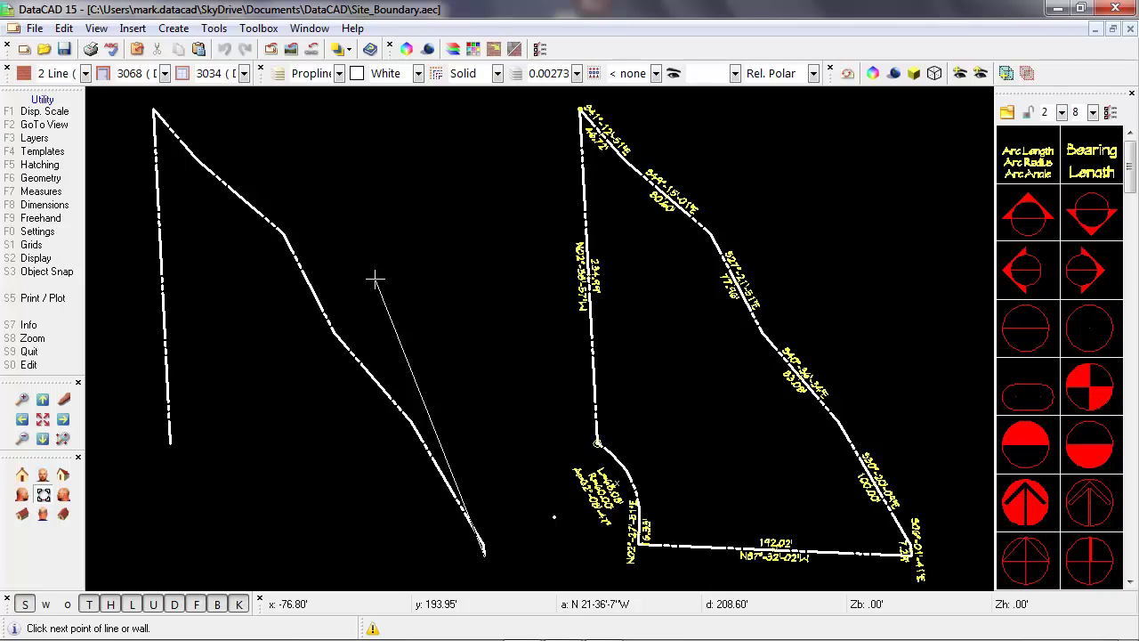
# - Try a 192.02' line at bearing S87.32.2E from the boundary's southeast end and erase it
pyautogui.press('space')
pyautogui.write('192')
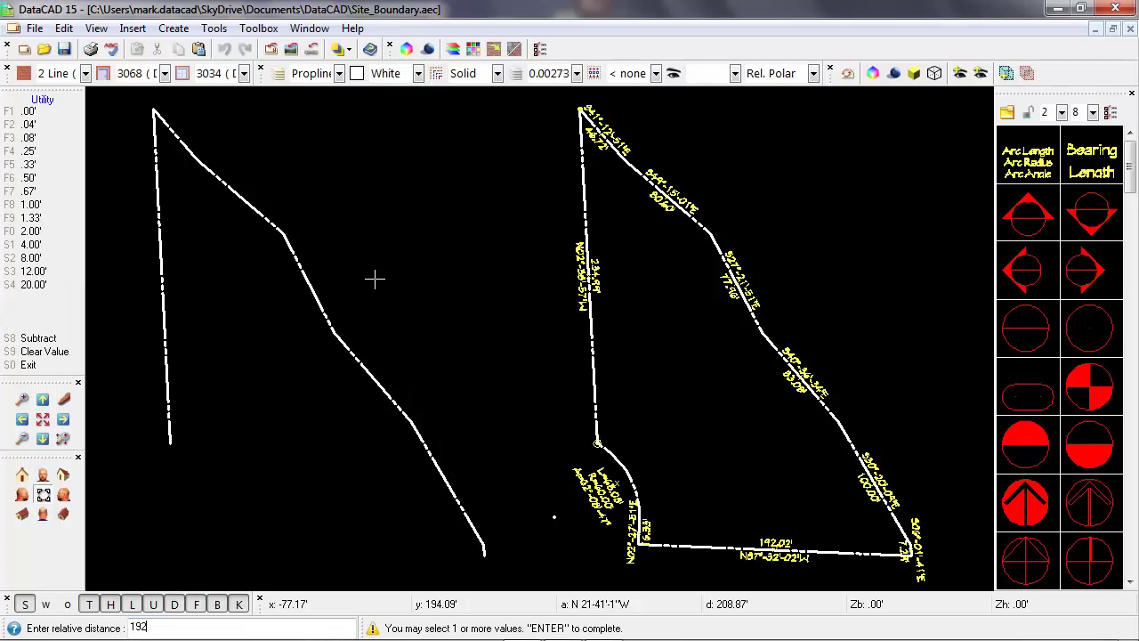
pyautogui.write('.02')
pyautogui.press('Return')
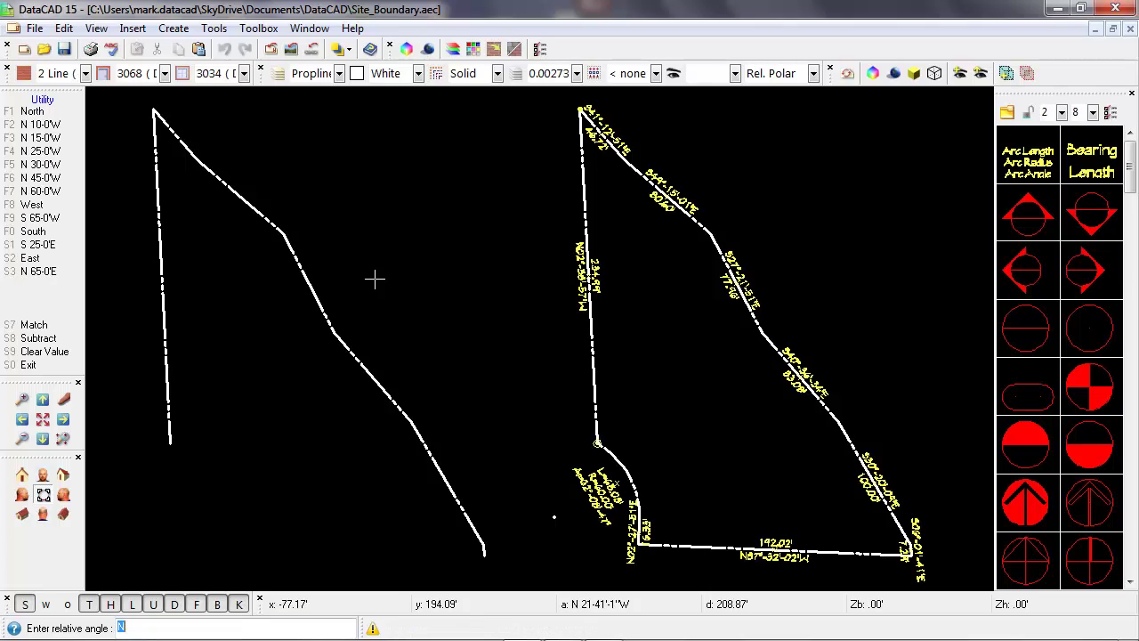
pyautogui.write('s87.32.2e')
pyautogui.press('Return')
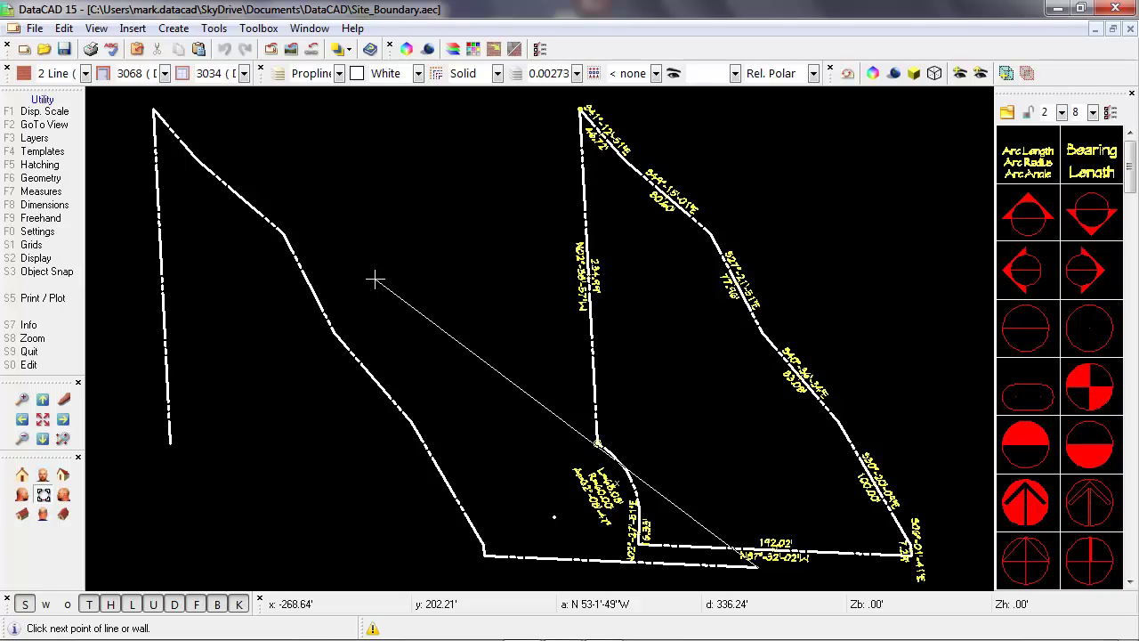
pyautogui.rightClick(374, 280)
pyautogui.press('less')
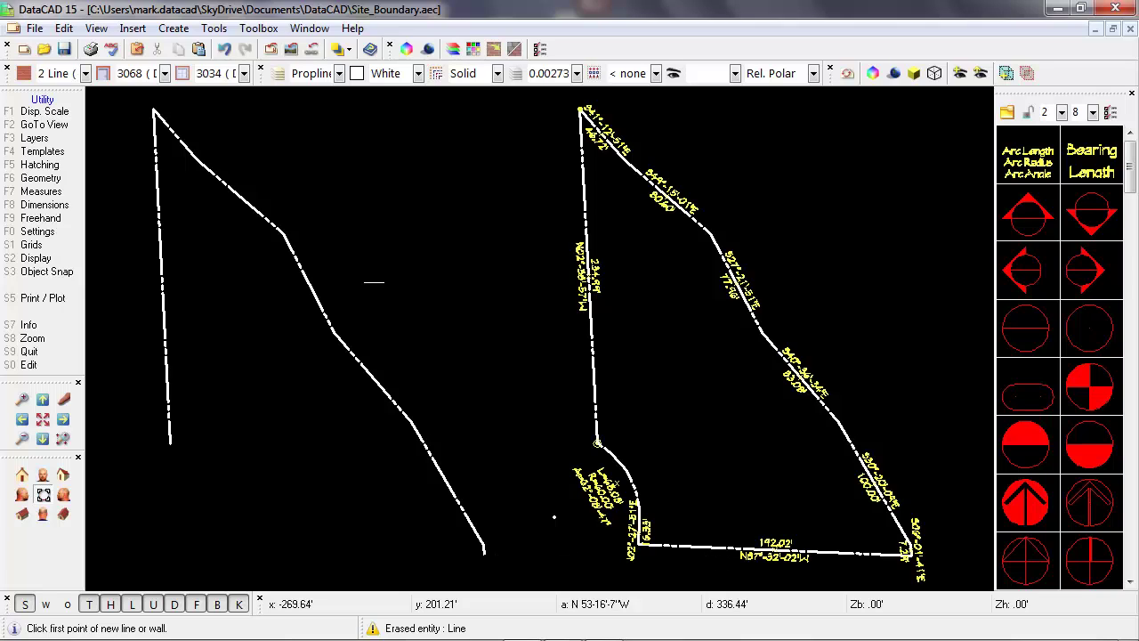
# - Draw the south boundary line from the end of the 7.29' line, 192.02' long at bearing N87.32.2W
pyautogui.click(485, 554)
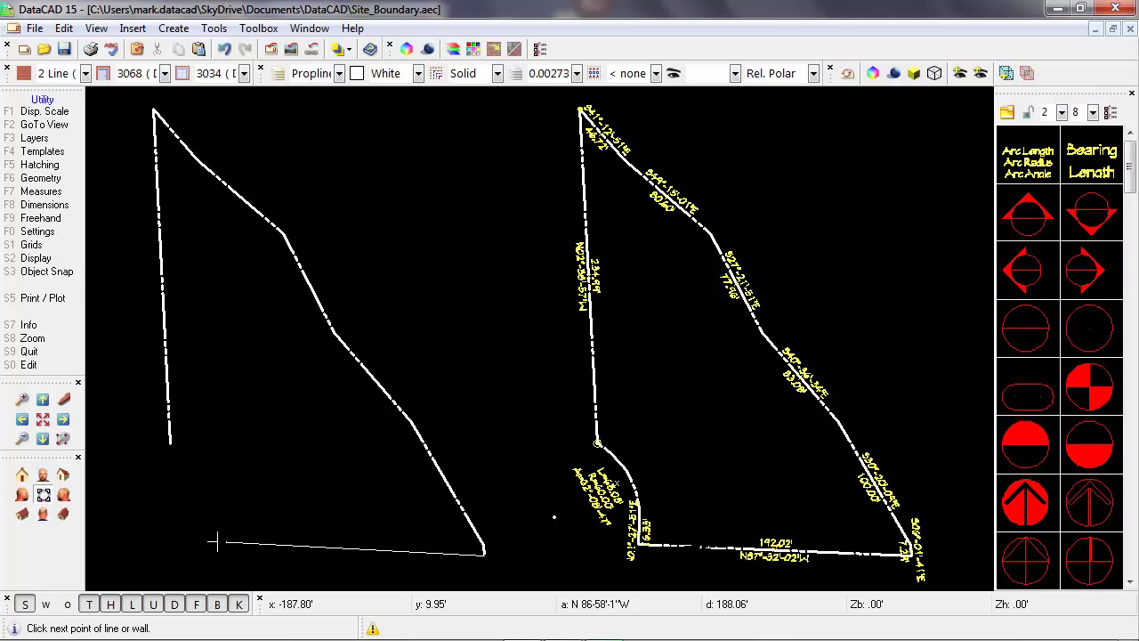
pyautogui.press('space')
pyautogui.write('192')
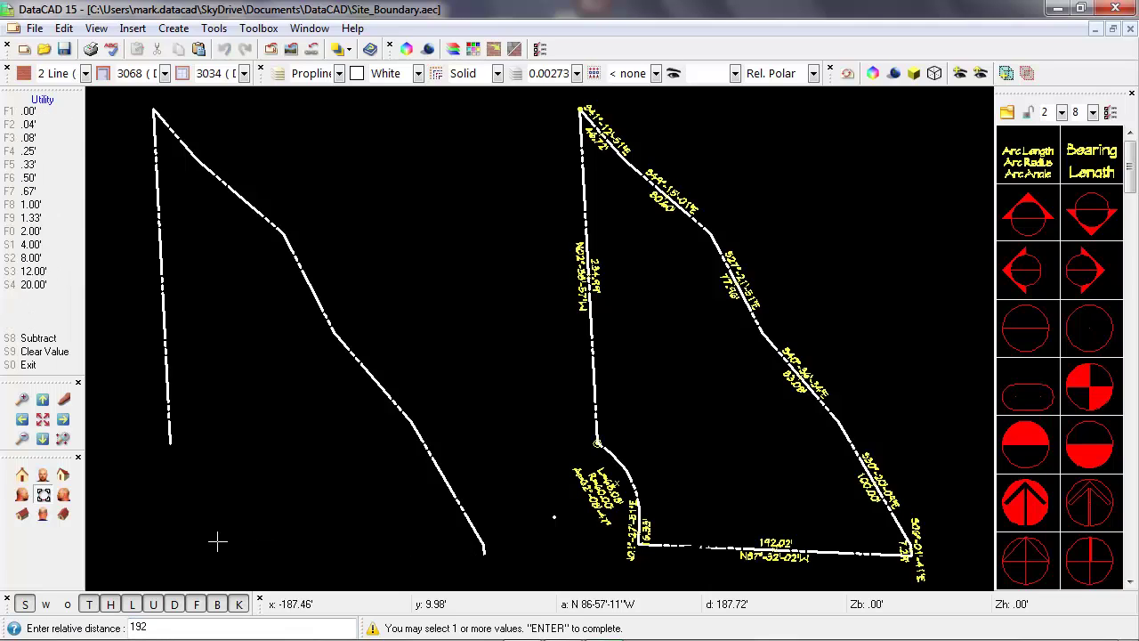
pyautogui.write('.02')
pyautogui.press('Return')
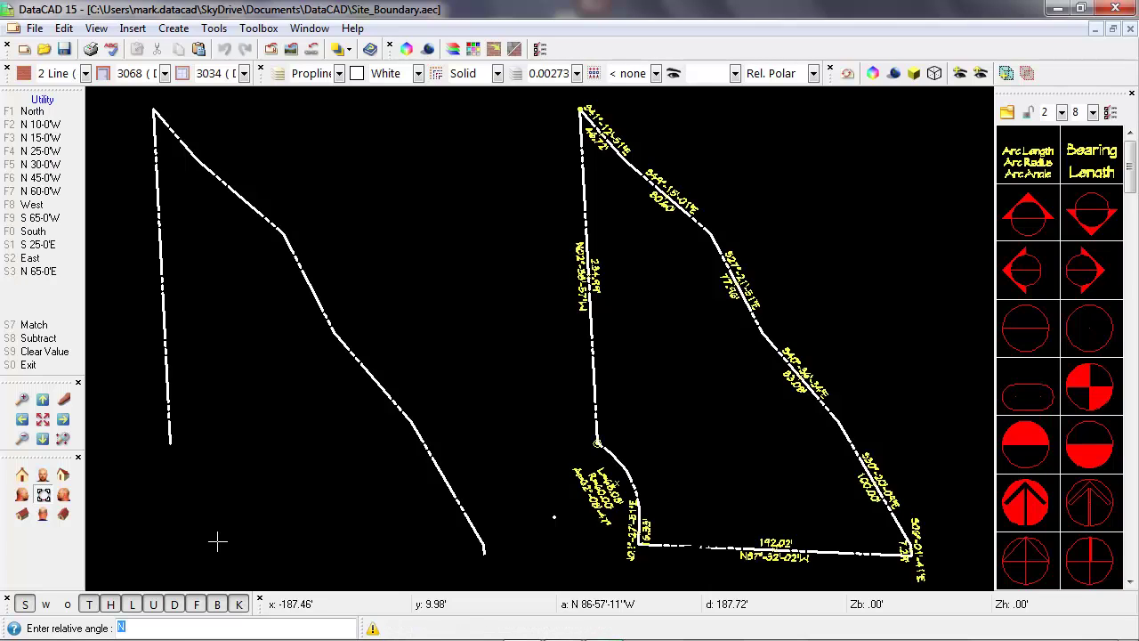
pyautogui.write('n')
pyautogui.write('87')
pyautogui.write('.32')
pyautogui.write('.2')
pyautogui.write('4')
pyautogui.press('Return')
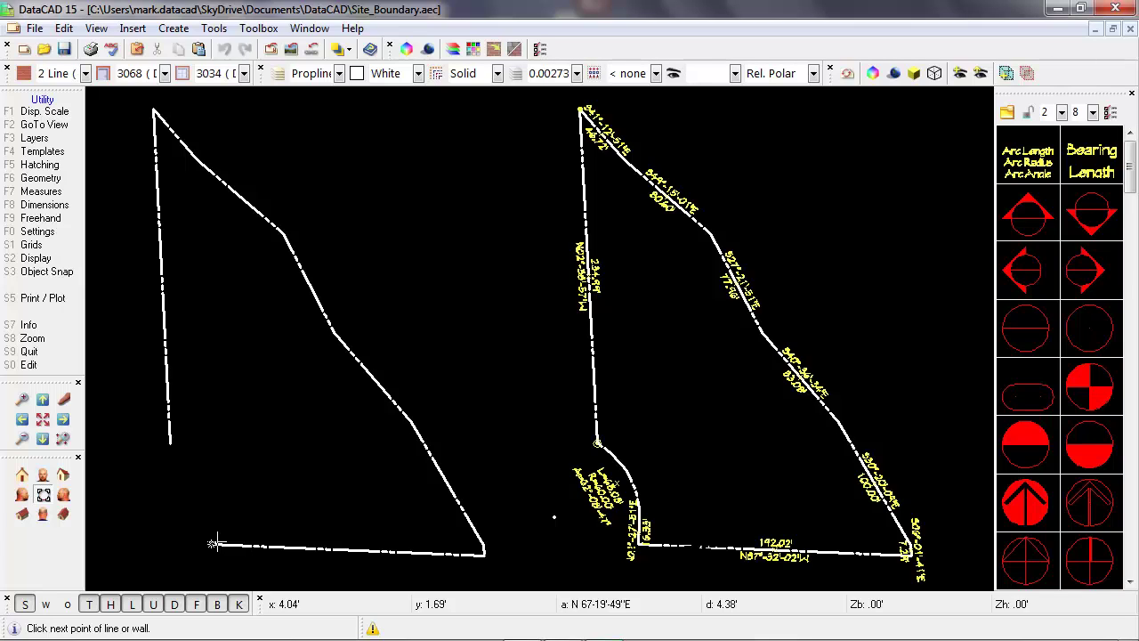
# - Add a 16.33' line at bearing N2.27.51E from the south line's west end and finish the line chain
pyautogui.press('space')
pyautogui.write('16')
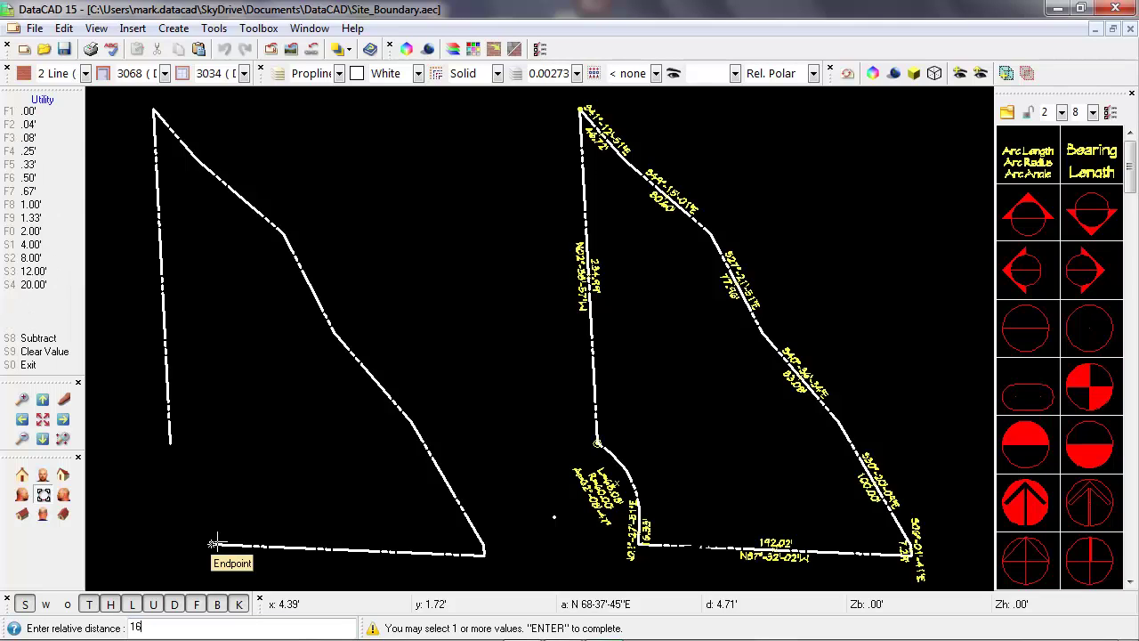
pyautogui.write('.33')
pyautogui.press('Return')
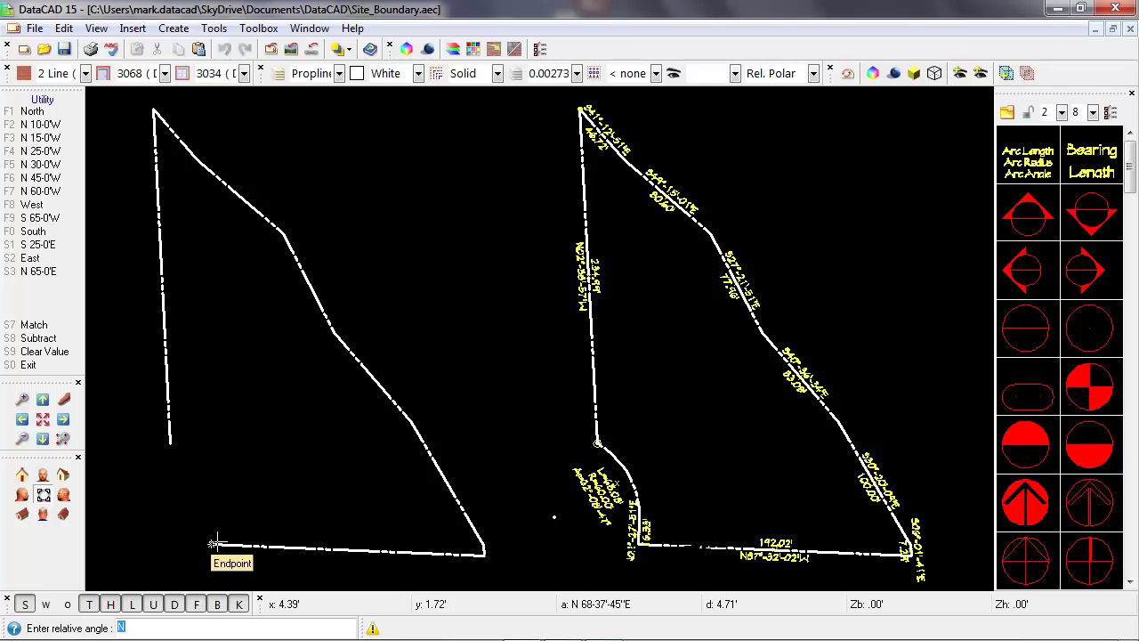
pyautogui.write('n2.27.')
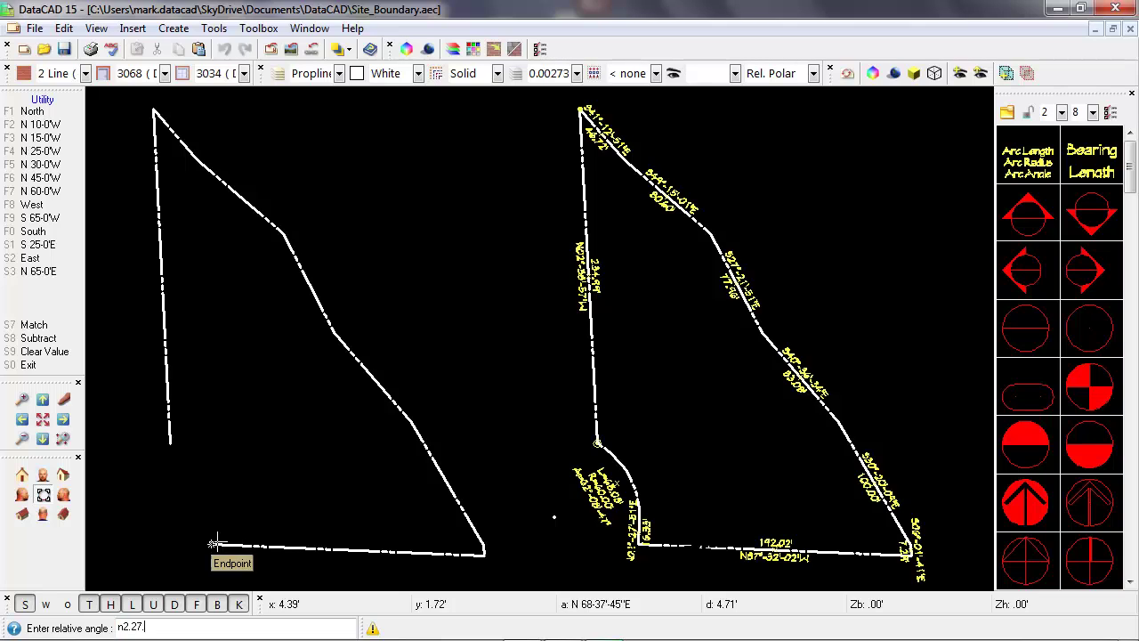
pyautogui.write('51e')
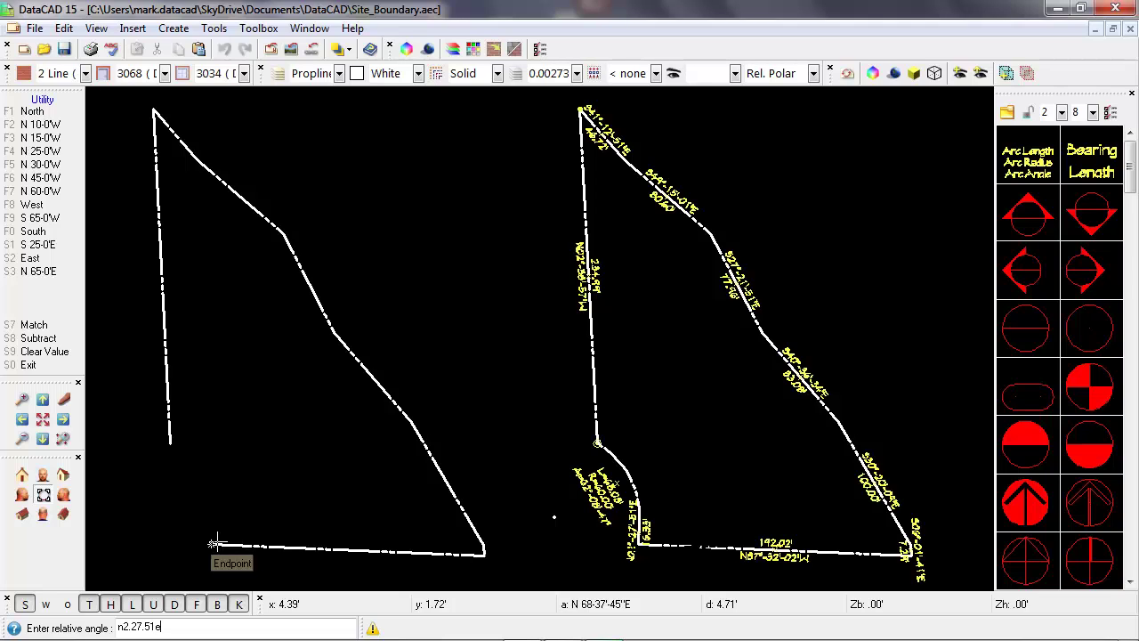
pyautogui.press('Return')
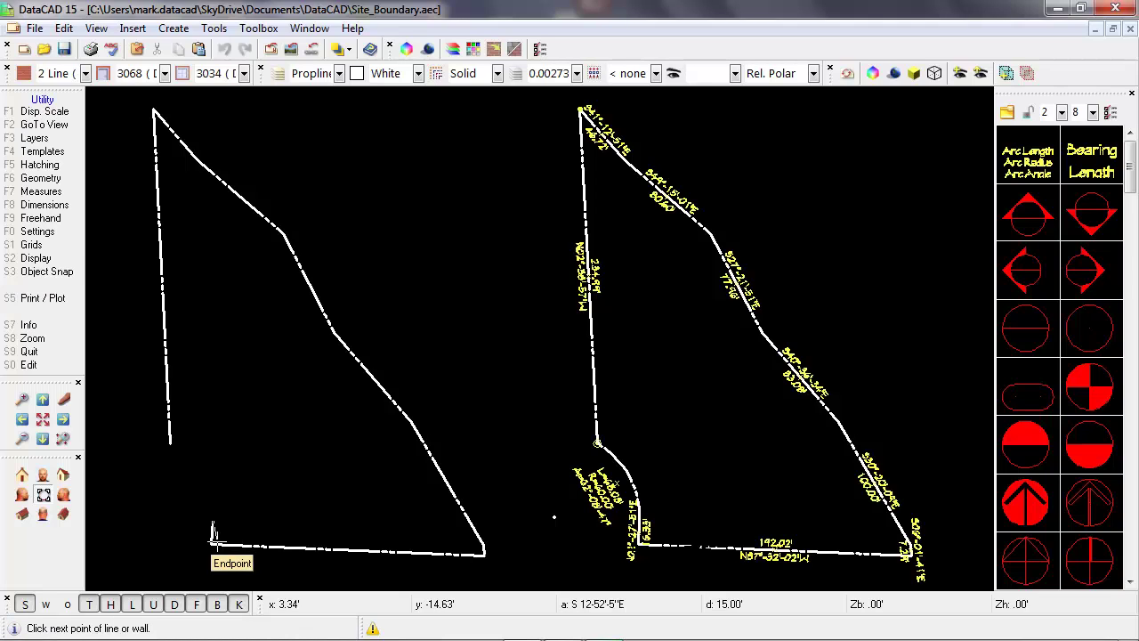
pyautogui.rightClick(187, 485)
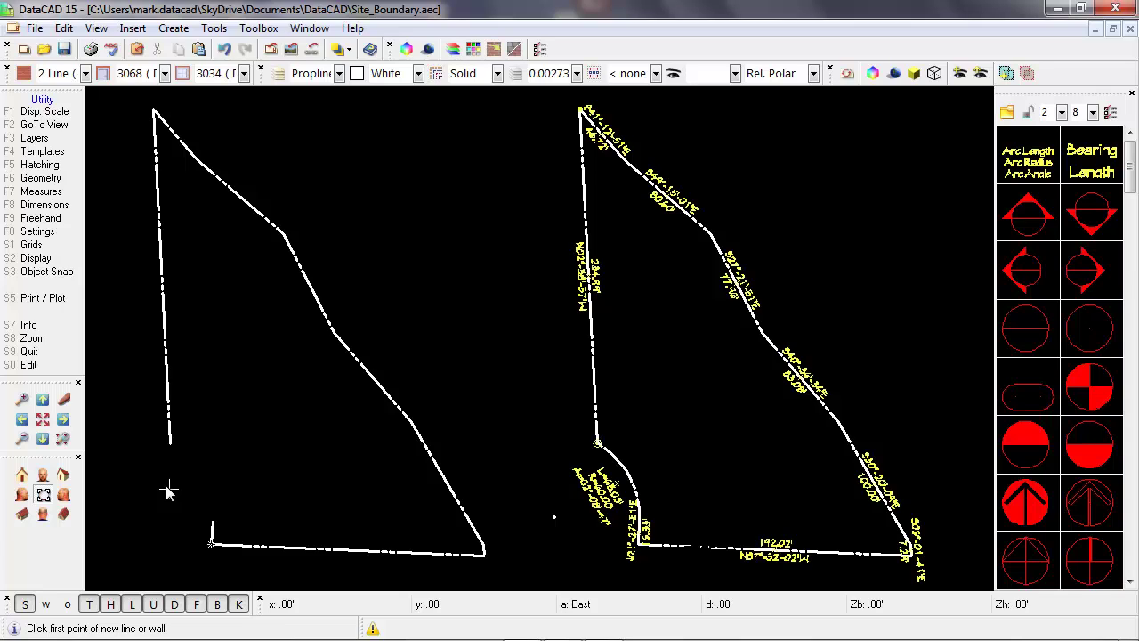
# - Start a Curve Data curve for the southwest gap with arc length 65.08' and radius 60'
pyautogui.press('c')
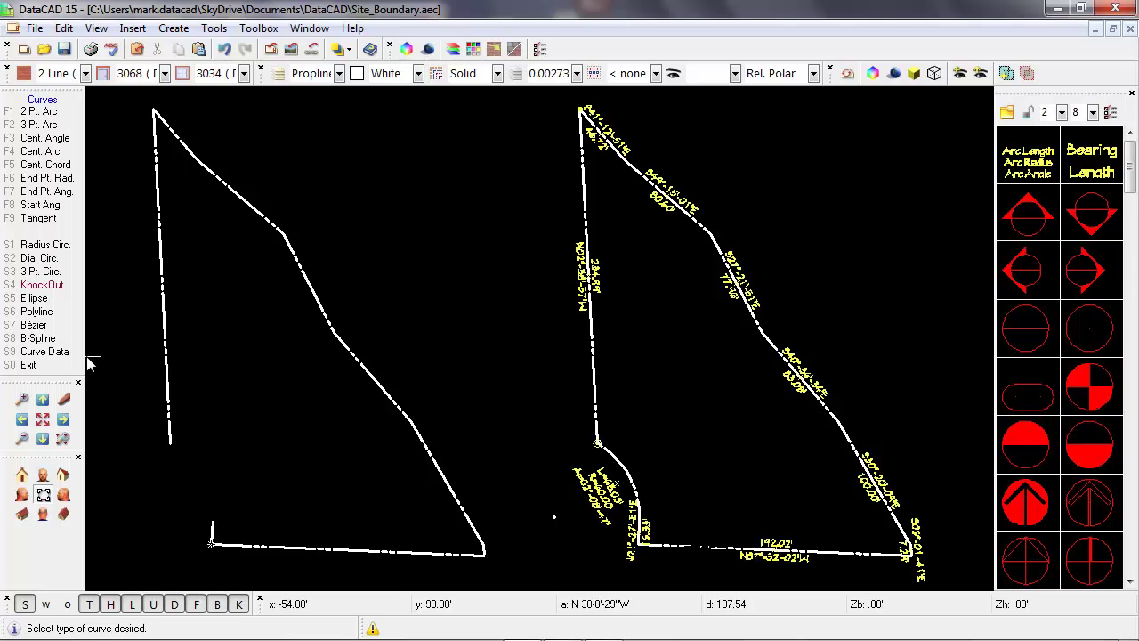
pyautogui.click(44, 351)
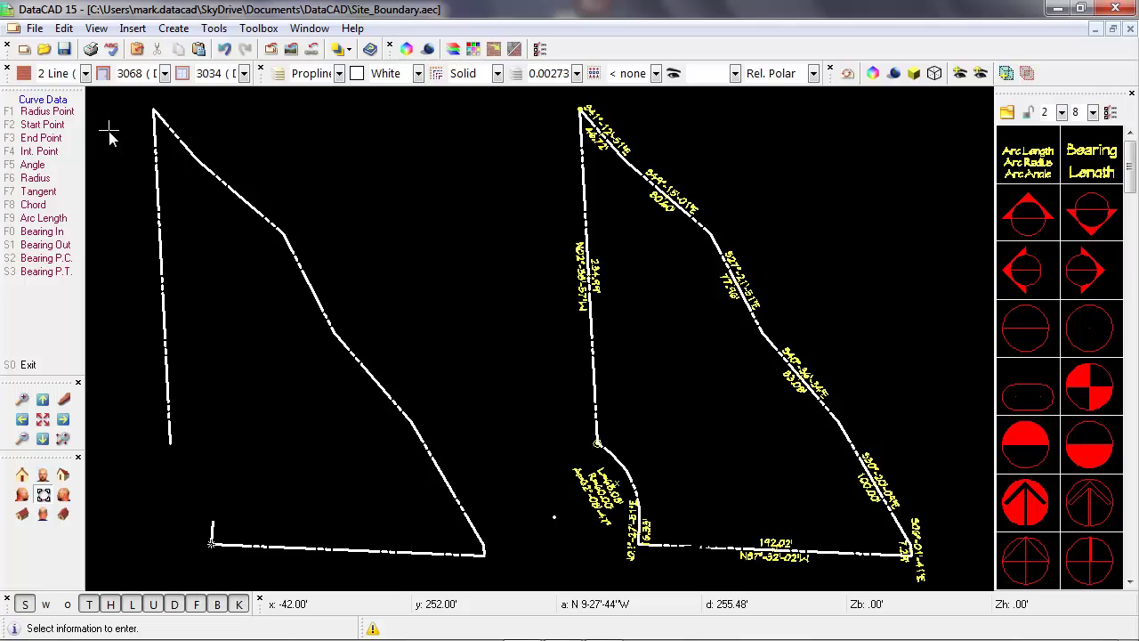
pyautogui.click(109, 133)
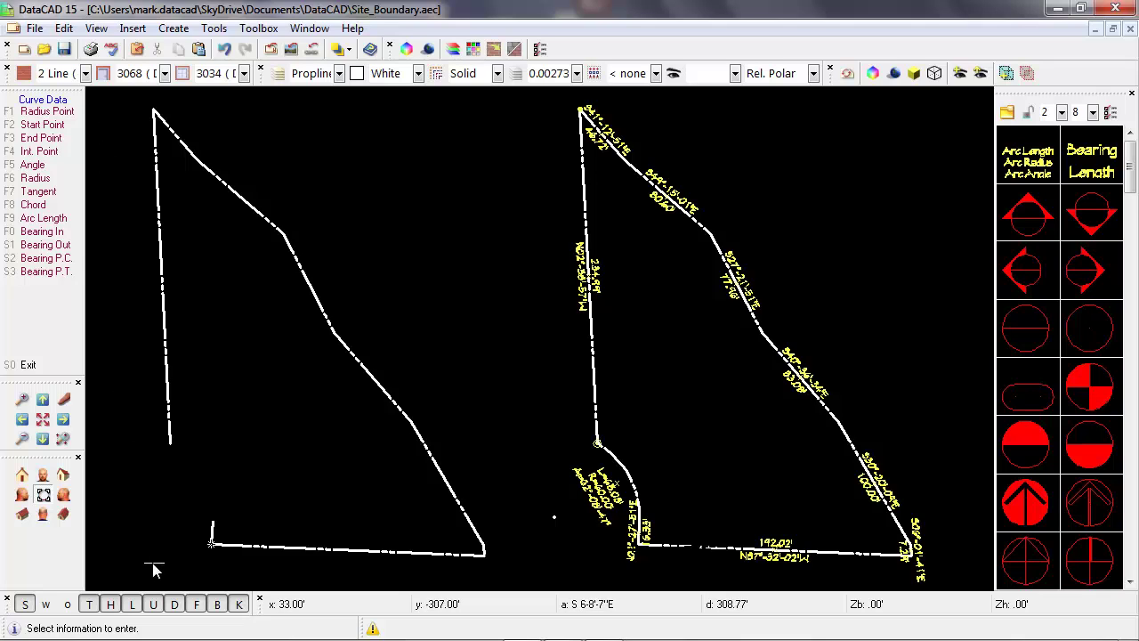
pyautogui.scroll(1, 153, 566)
pyautogui.scroll(2, 153, 566)
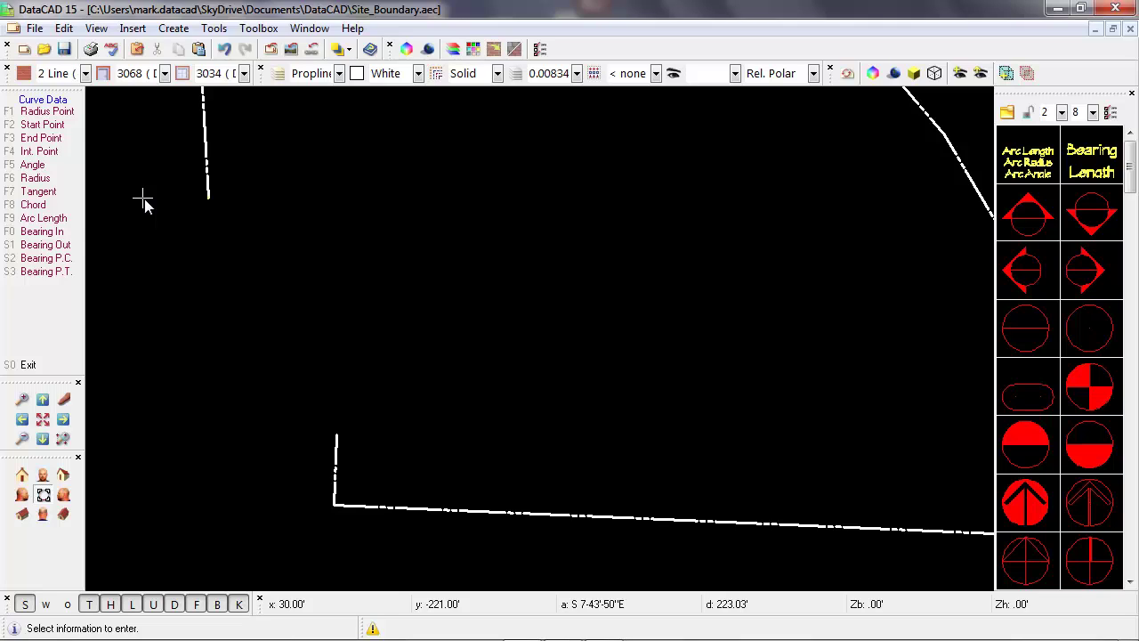
pyautogui.click(59, 218)
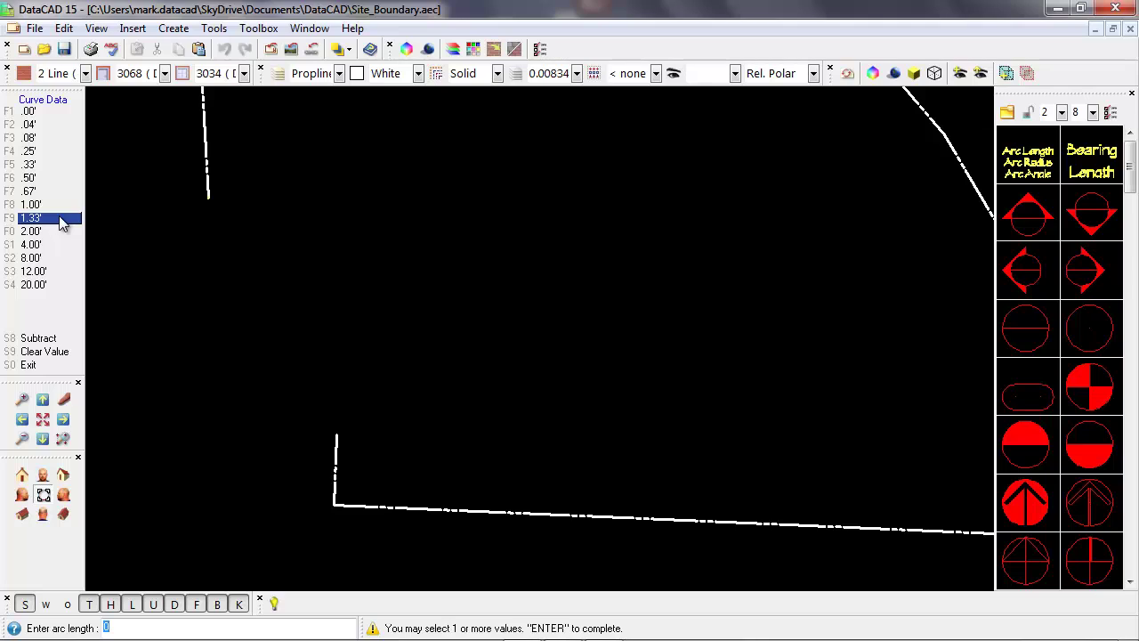
pyautogui.write('65.08')
pyautogui.press('Return')
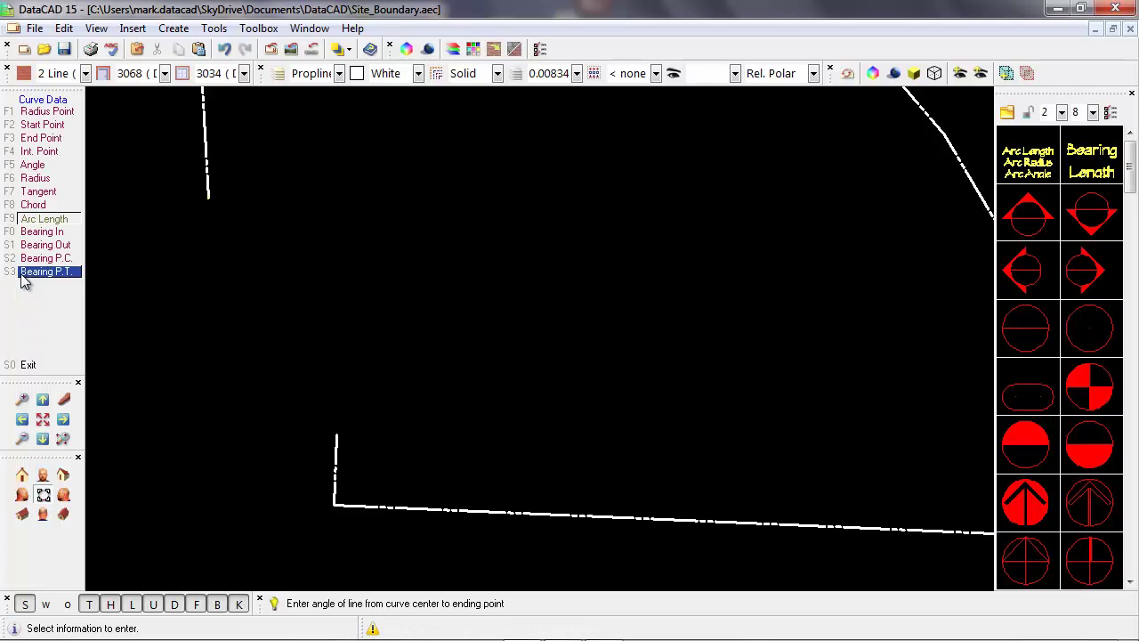
pyautogui.click(36, 178)
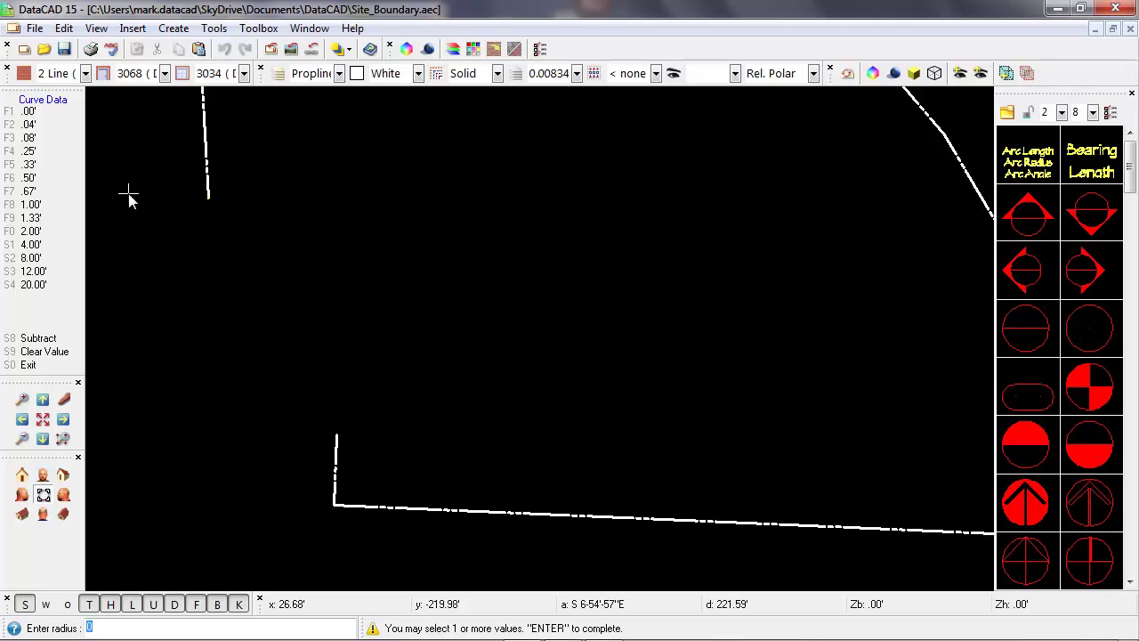
pyautogui.write('60')
pyautogui.press('Return')
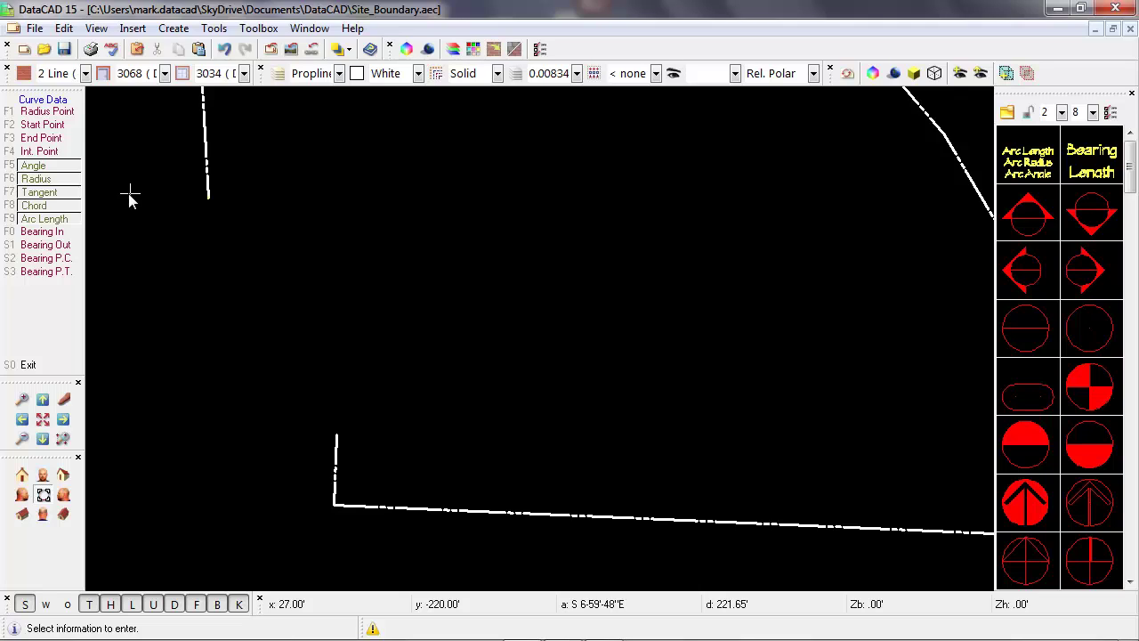
# - Check the curve's calculated angle and set its start point at the south end of the west boundary line
pyautogui.click(124, 178)
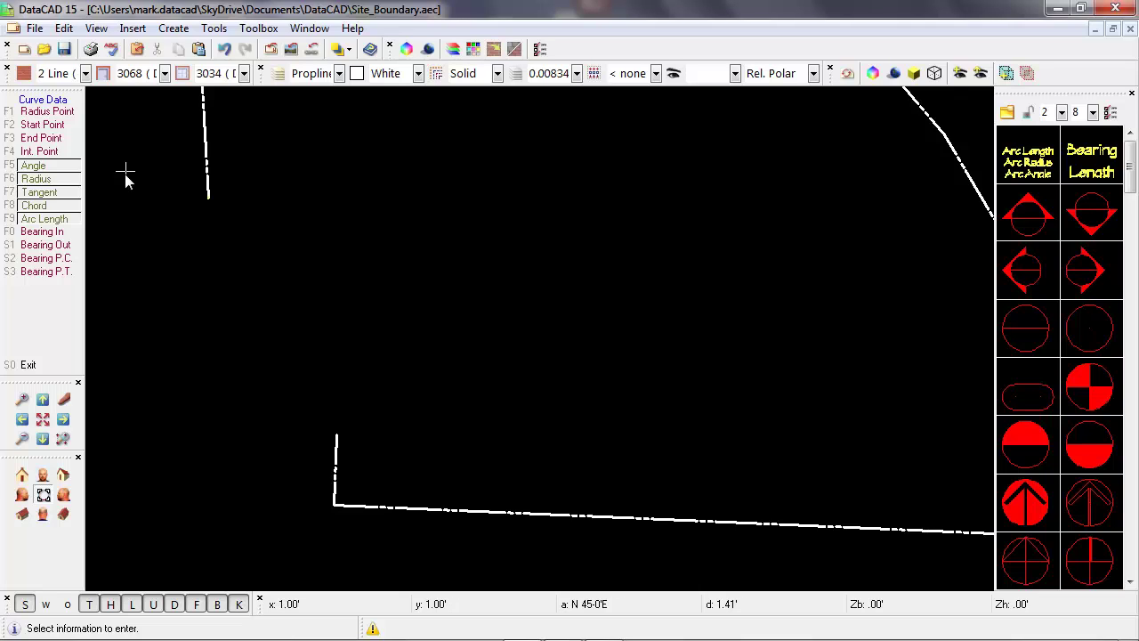
pyautogui.click(75, 168)
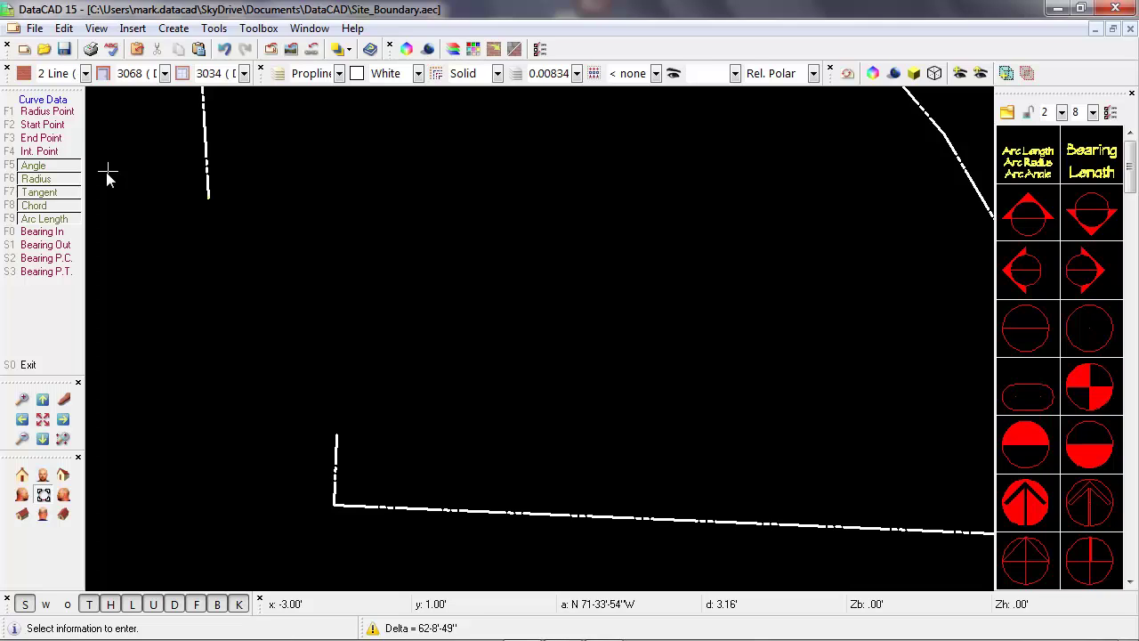
pyautogui.click(73, 127)
pyautogui.click(74, 129)
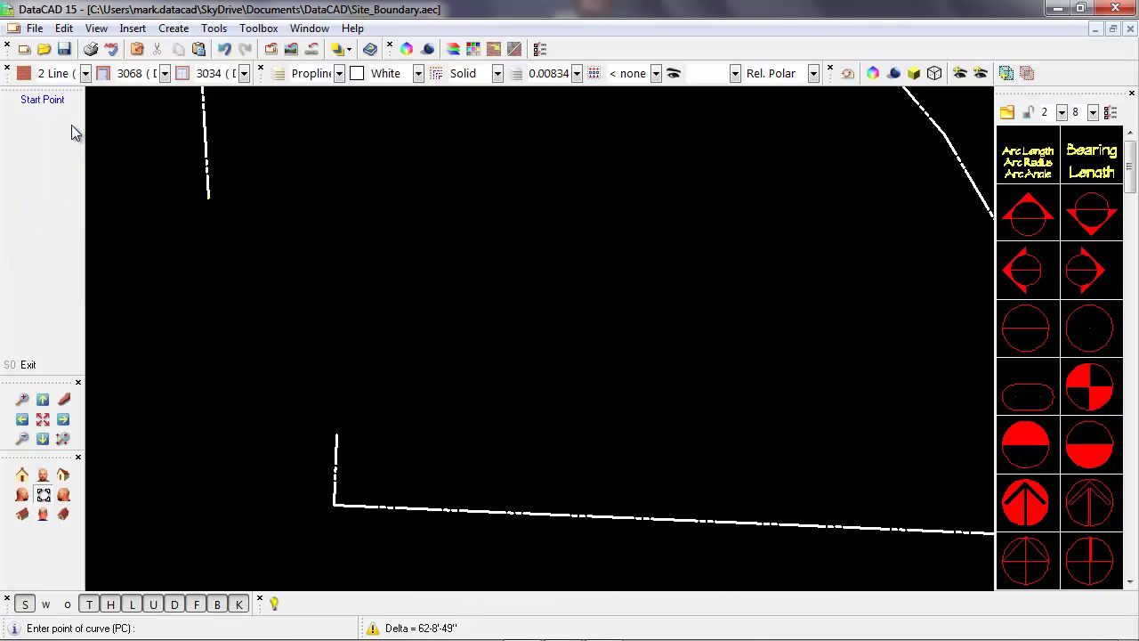
pyautogui.click(207, 205)
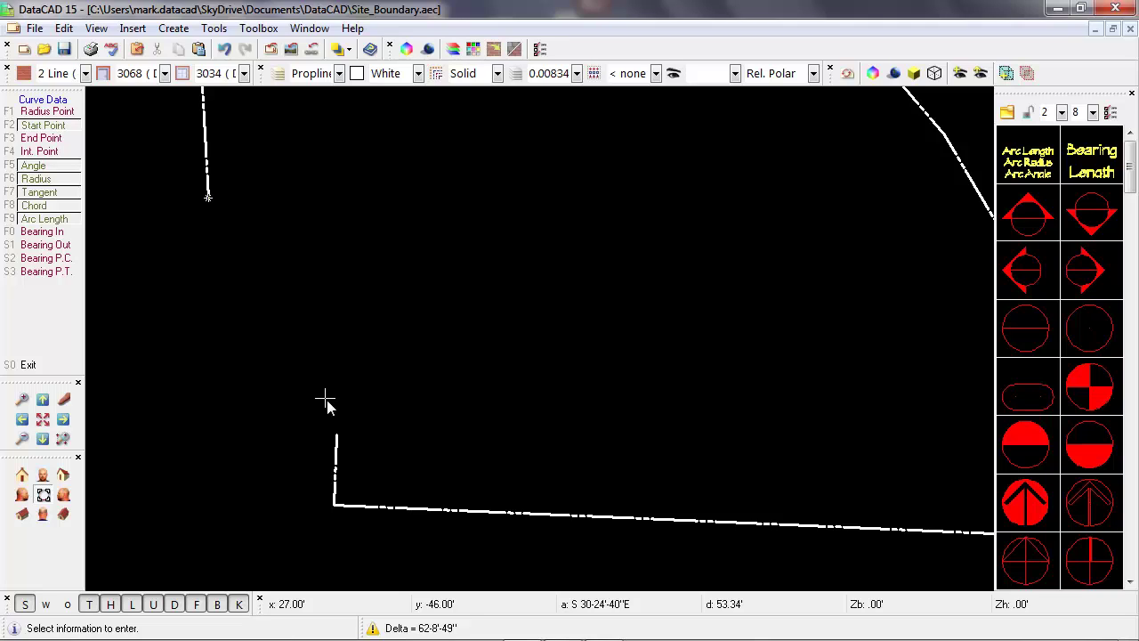
# - Set the curve's bearing out to S2.27.51W and add the curve to close the boundary
pyautogui.click(66, 247)
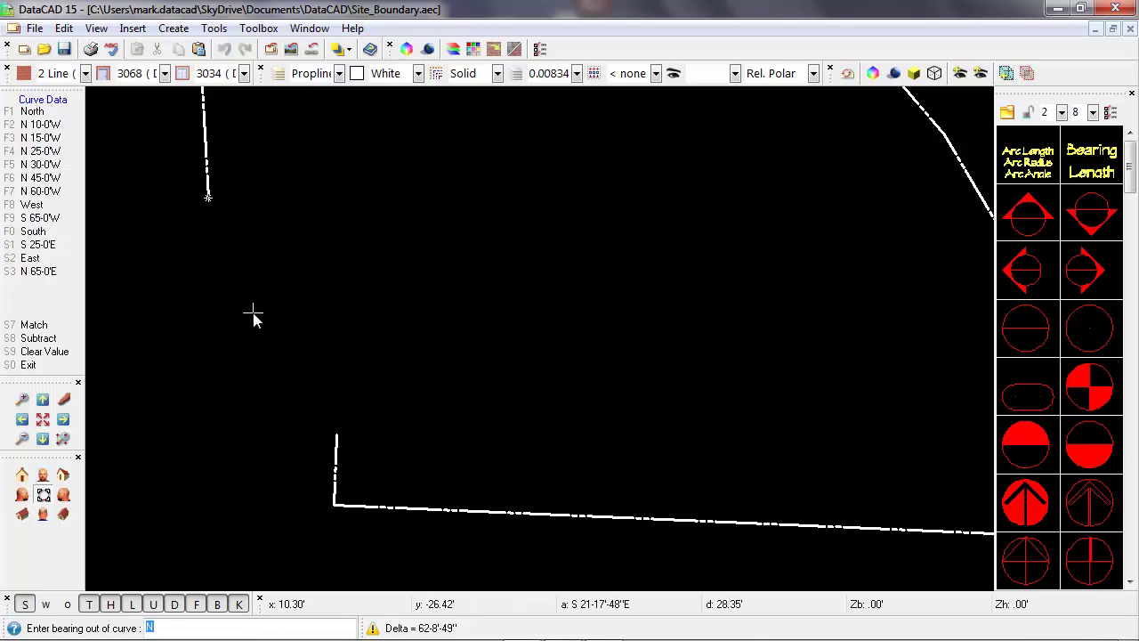
pyautogui.write('s2.27.51w')
pyautogui.press('Return')
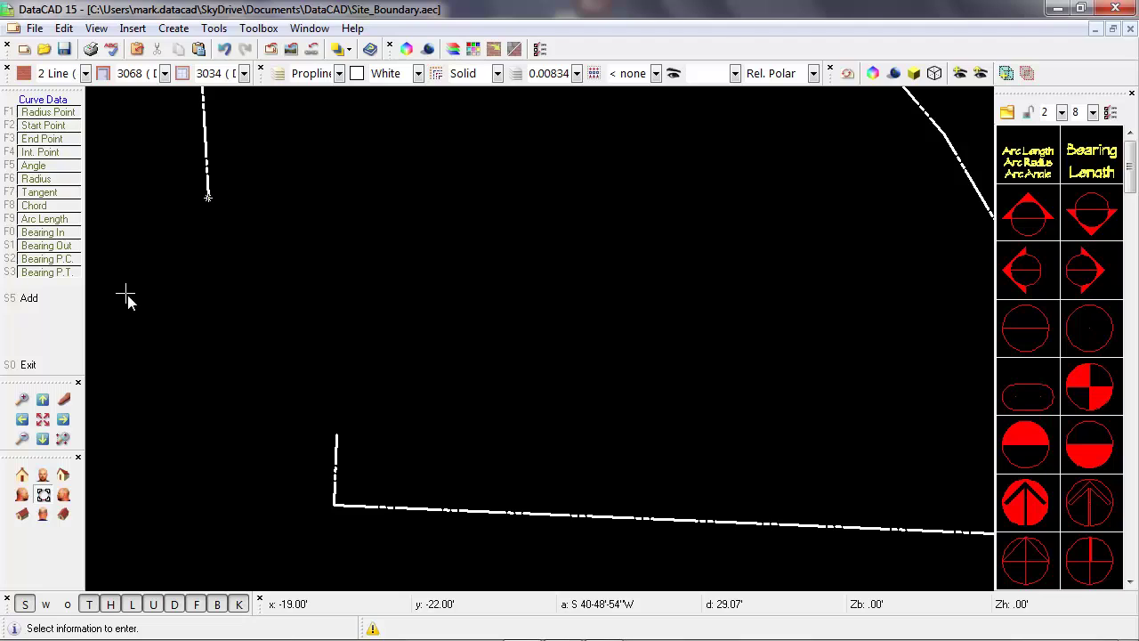
pyautogui.click(48, 298)
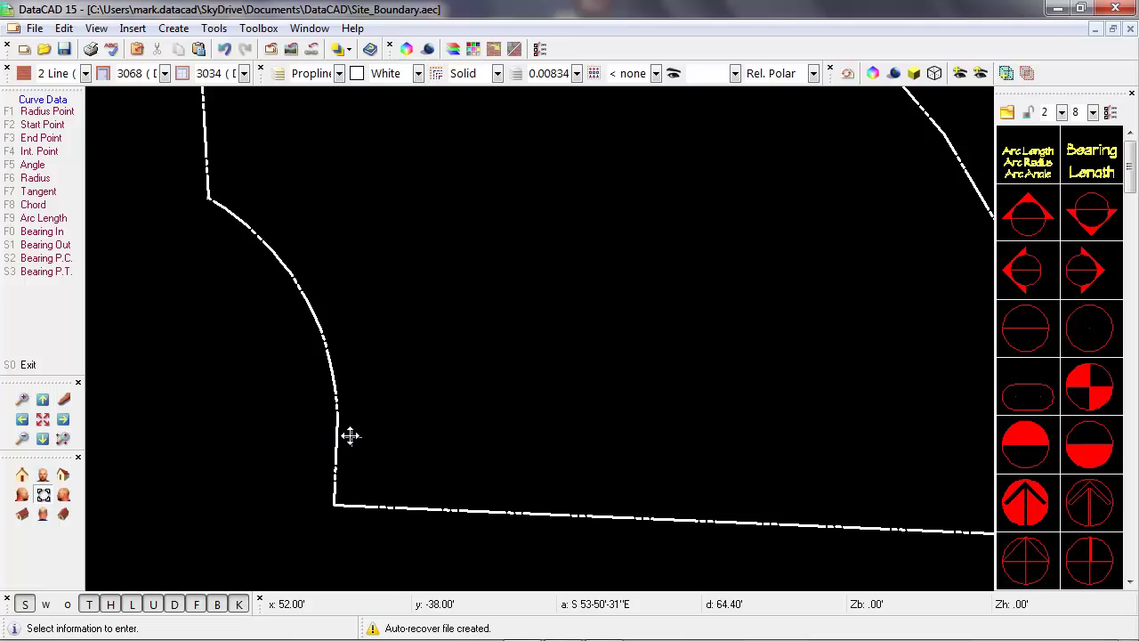
# - Turn snapping off and examine closely where the new curve's south end meets the short line for a closure gap
pyautogui.scroll(8, 348, 436)
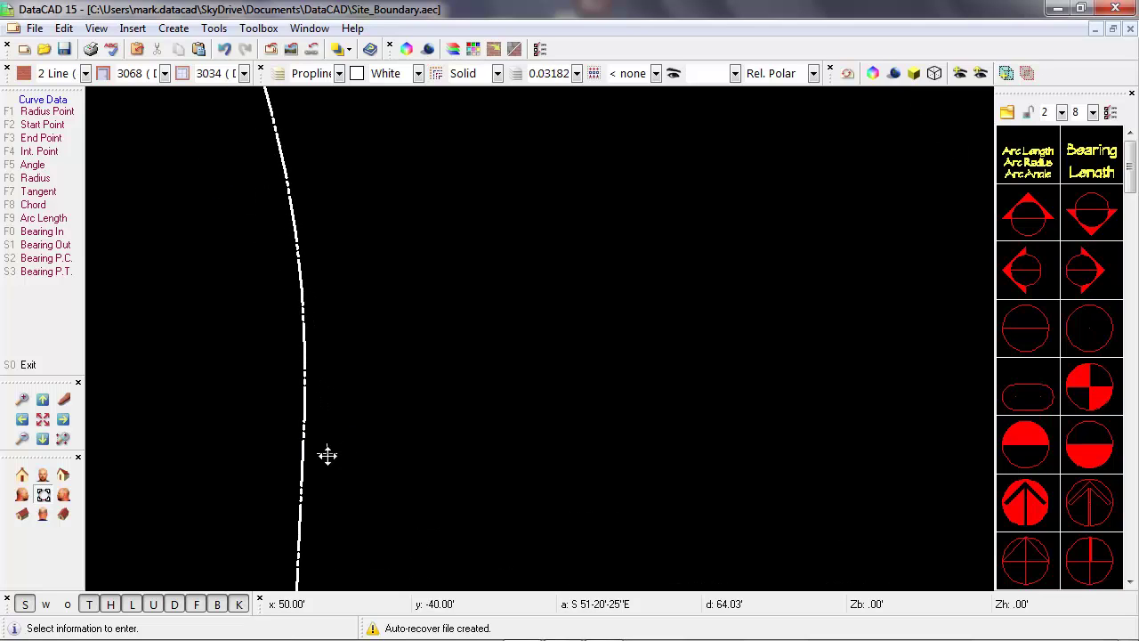
pyautogui.scroll(5, 327, 455)
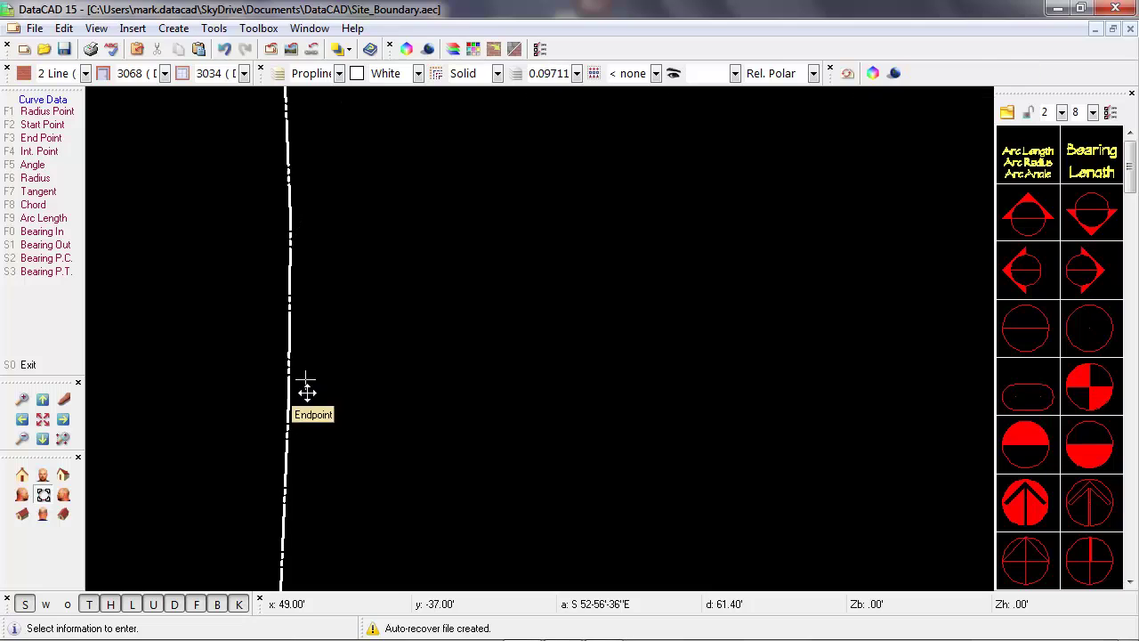
pyautogui.scroll(3, 305, 389)
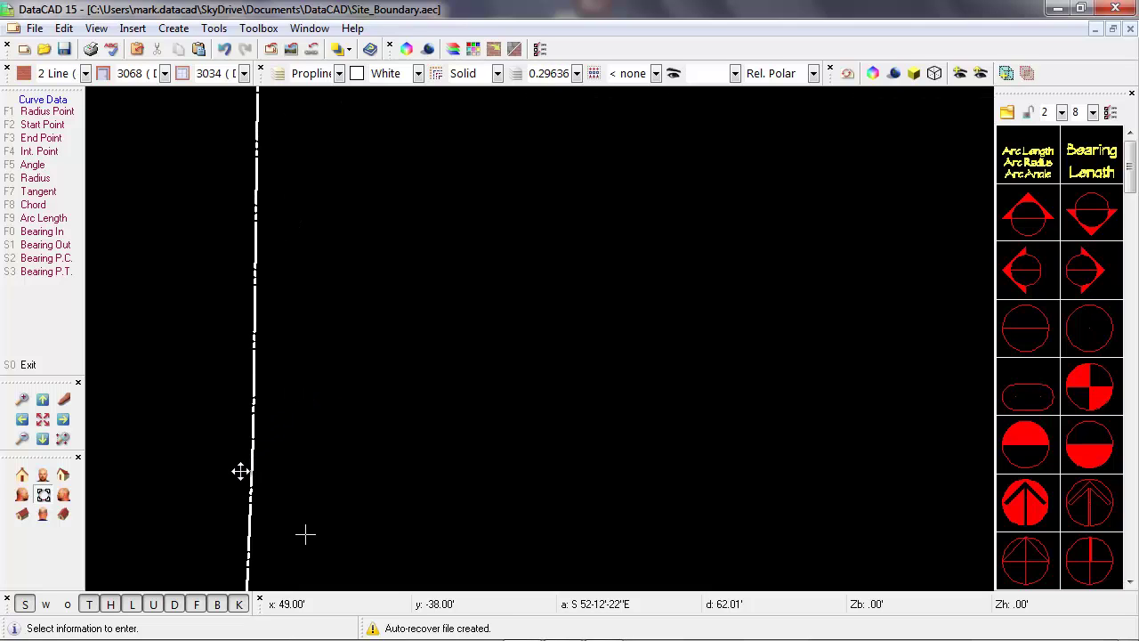
pyautogui.press('x')
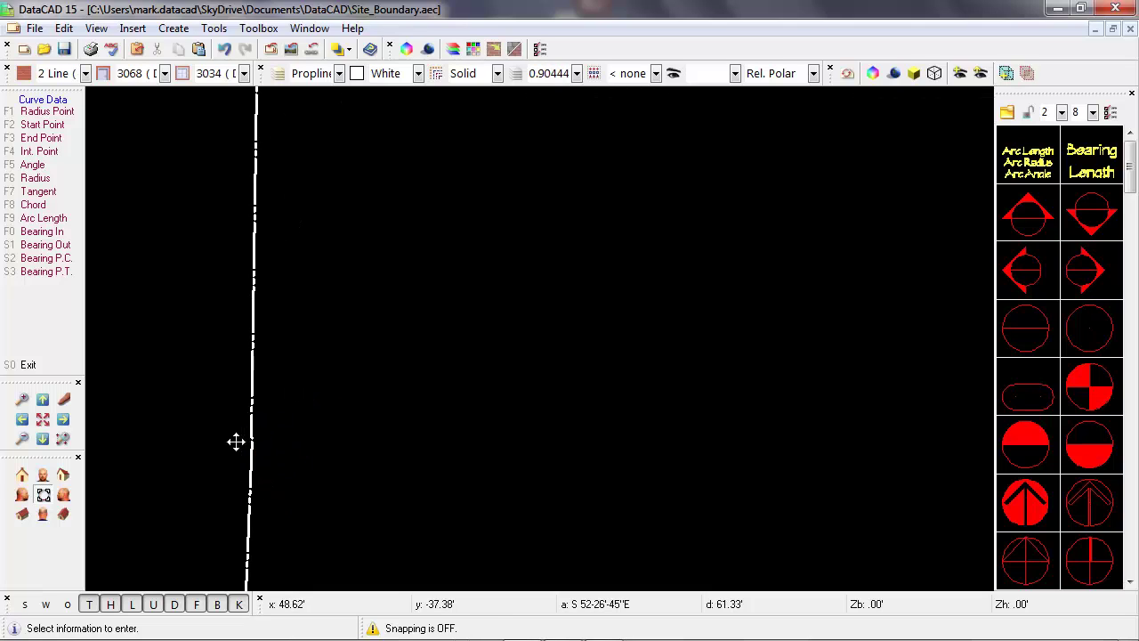
pyautogui.scroll(8, 235, 442)
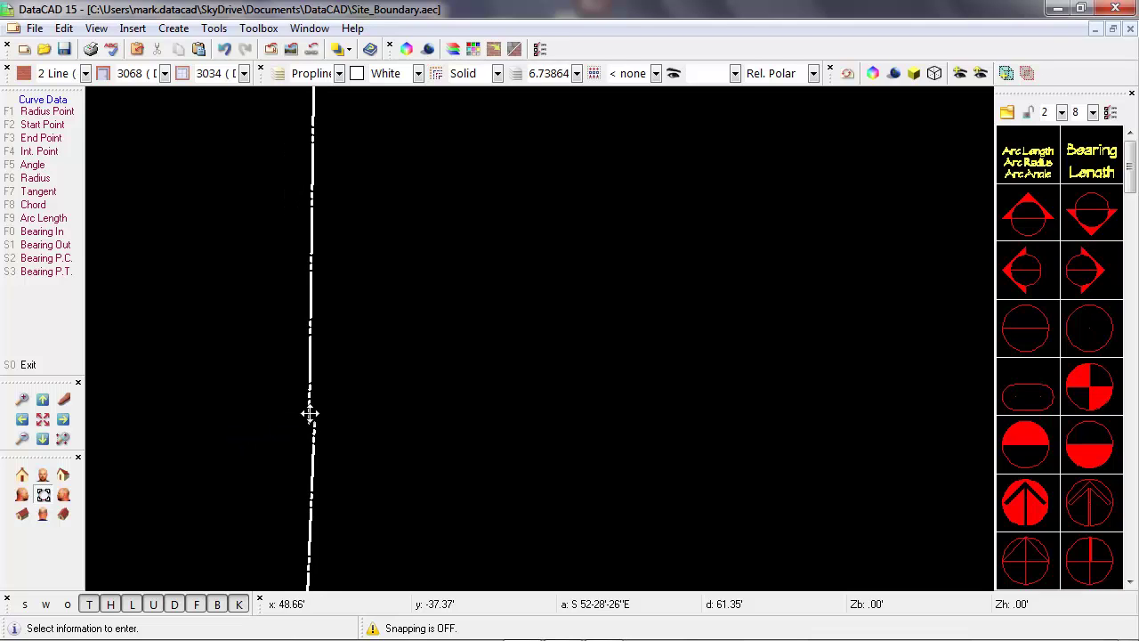
pyautogui.scroll(8, 300, 427)
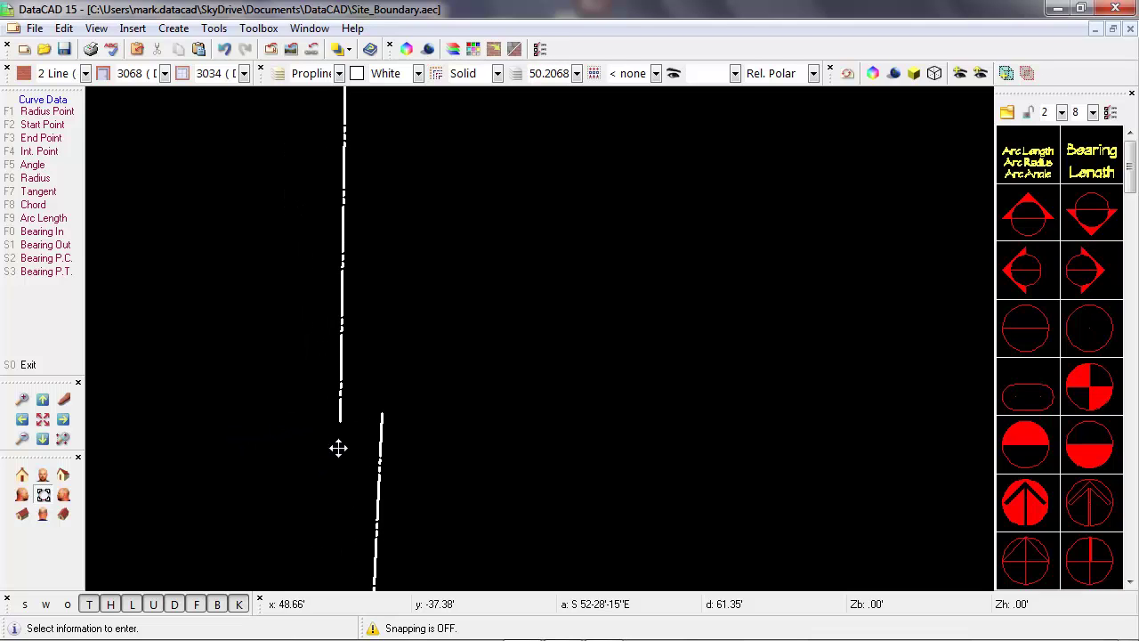
pyautogui.scroll(2, 339, 447)
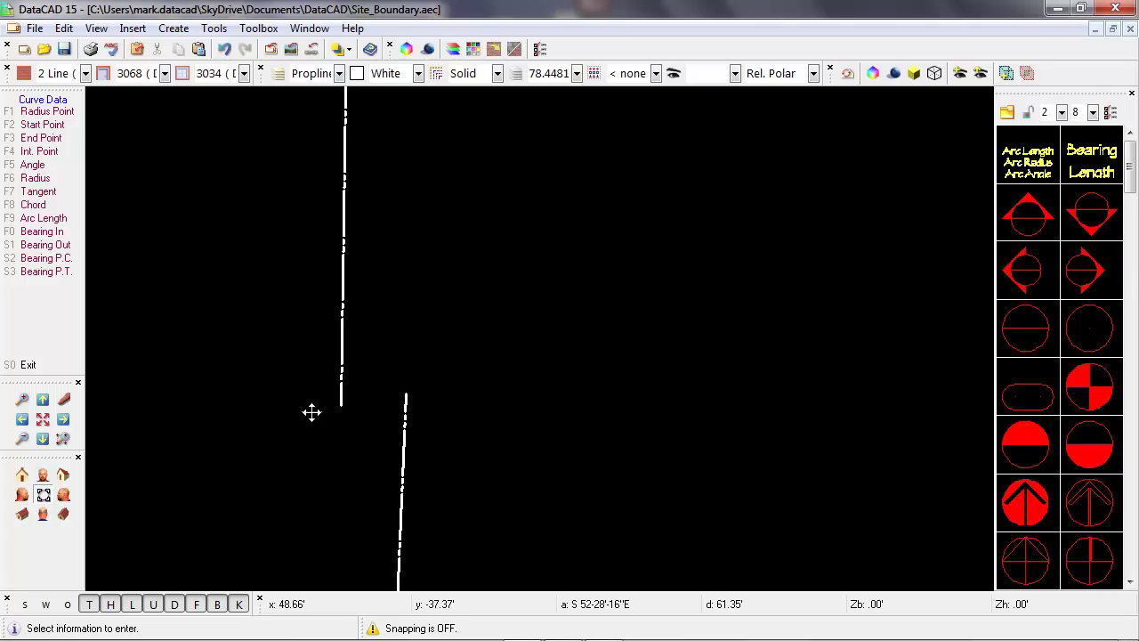
pyautogui.scroll(-3, 353, 400)
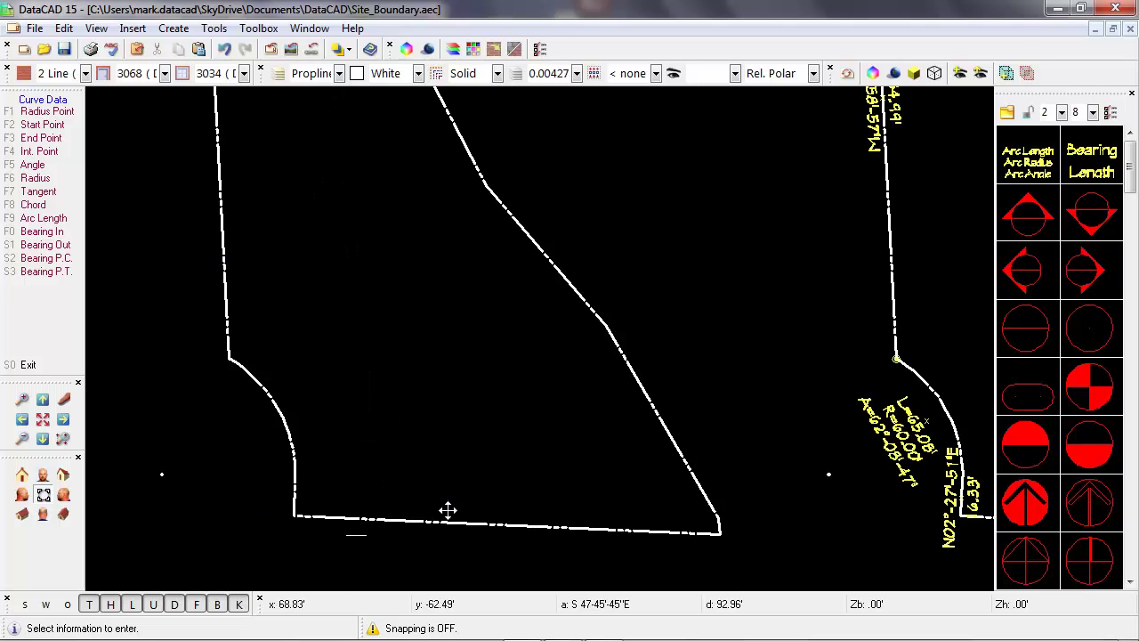
pyautogui.scroll(-3, 446, 510)
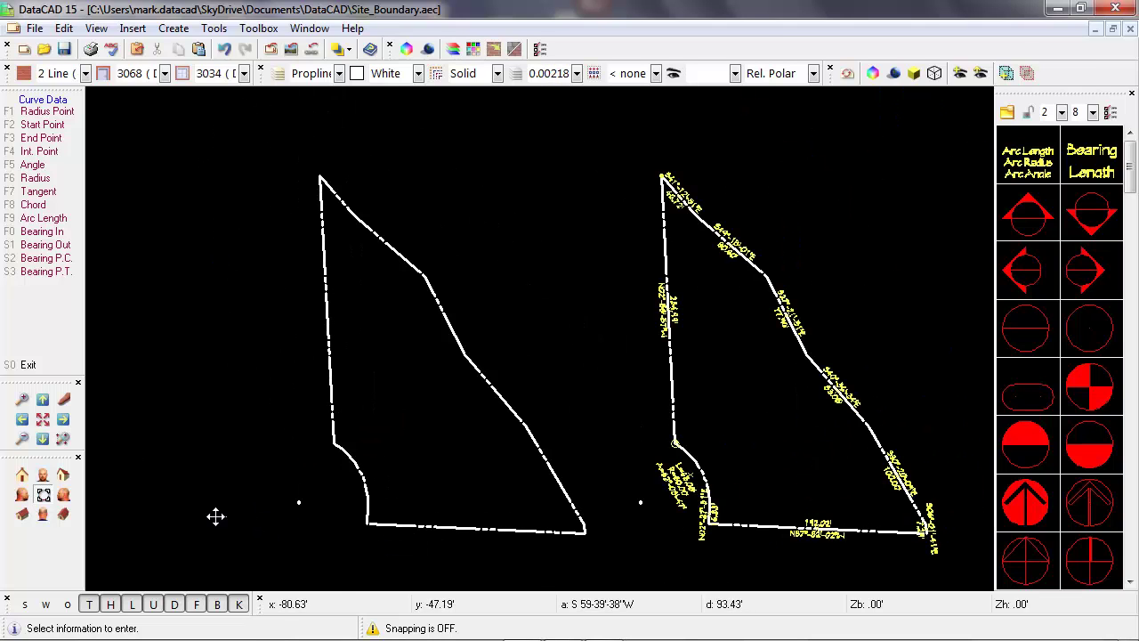
pyautogui.rightClick(593, 358)
# - Identify the new boundary's west line and the short line below the curve to read their lengths and bearings
pyautogui.moveTo(593, 358); pyautogui.dragTo(513, 323, button='middle')
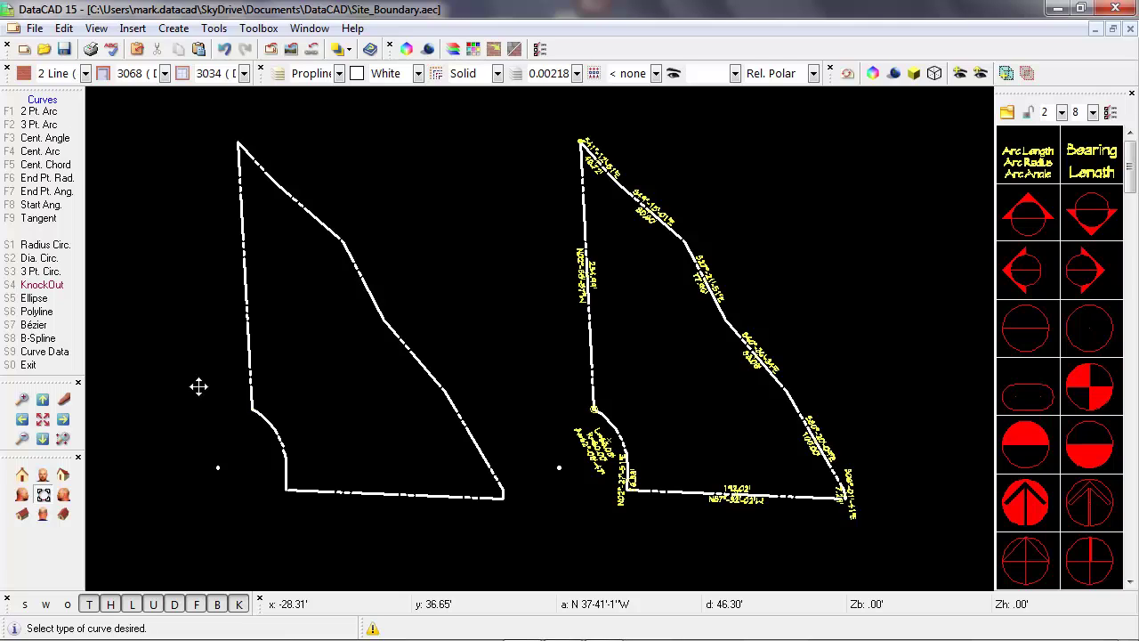
pyautogui.press('i')
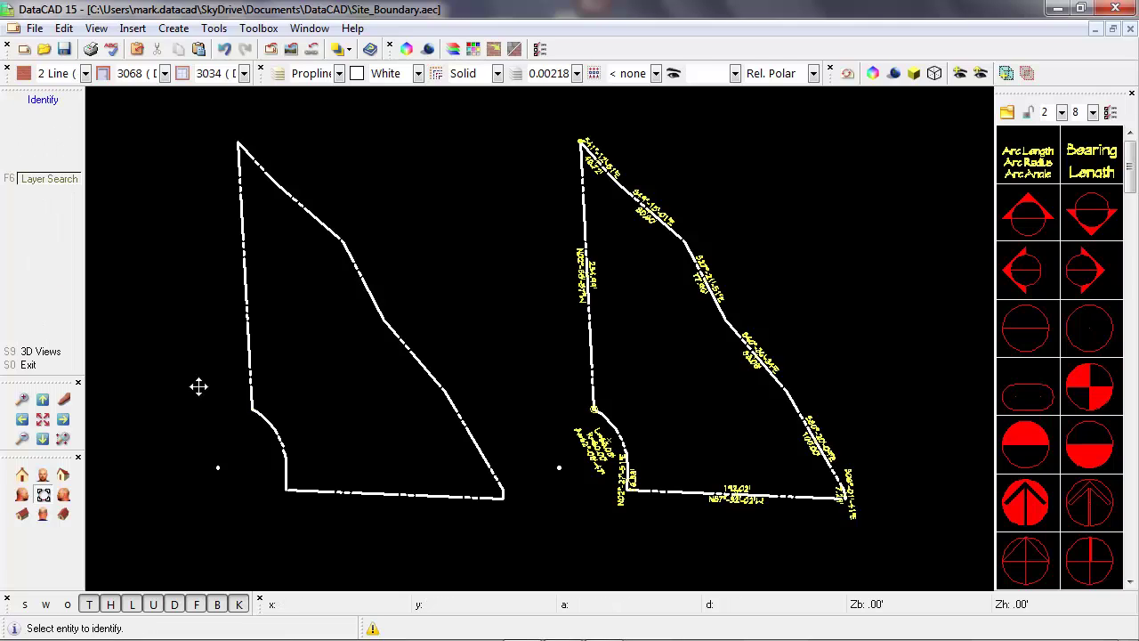
pyautogui.click(238, 284)
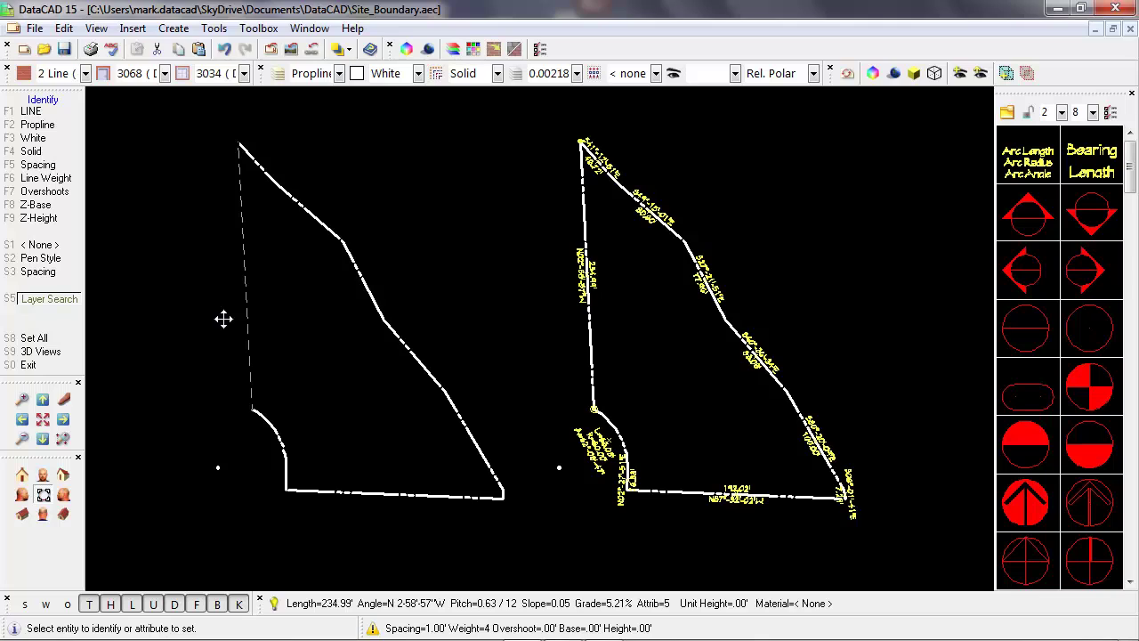
pyautogui.click(226, 384)
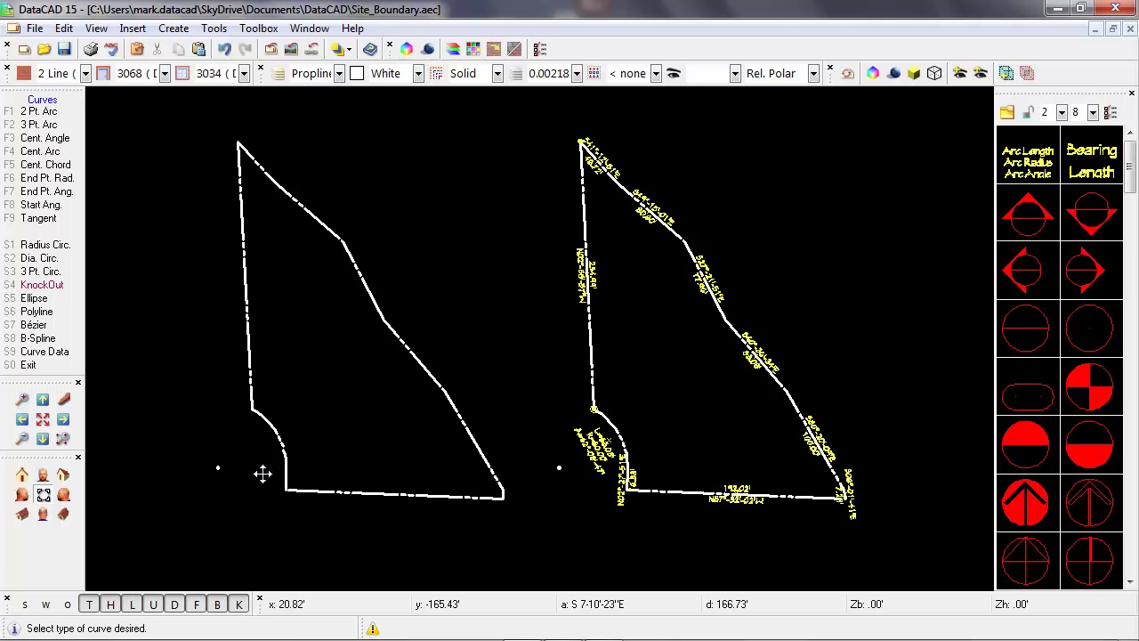
pyautogui.press('i')
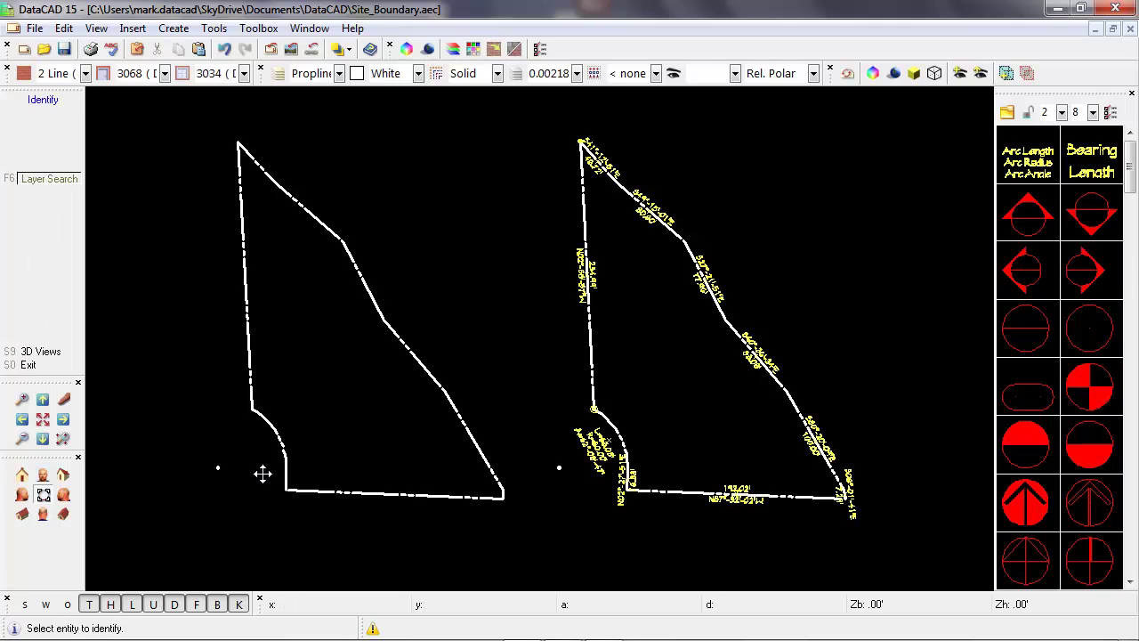
pyautogui.click(288, 476)
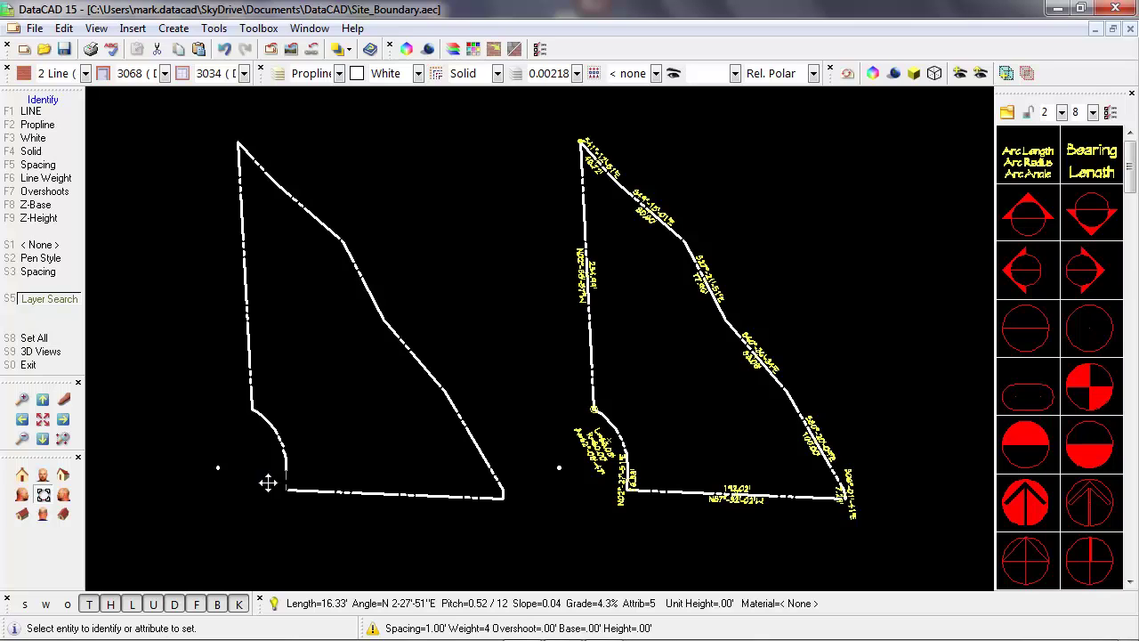
pyautogui.press('a')
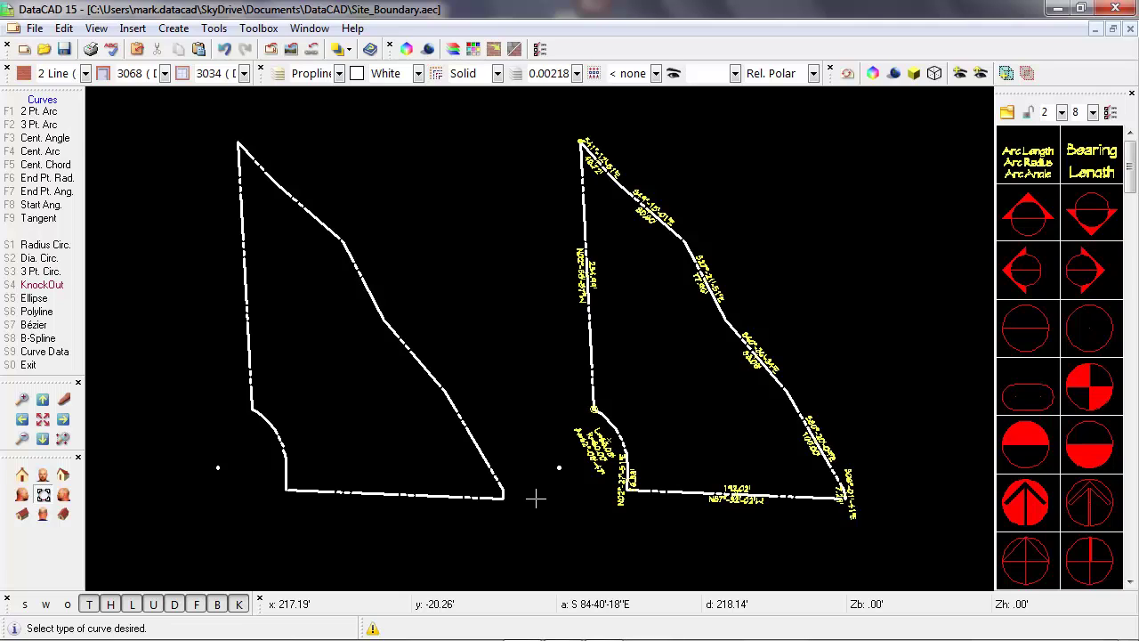
# - Leave the curve commands and make Text the active layer for labelling the north end of the new boundary
pyautogui.rightClick(535, 500)
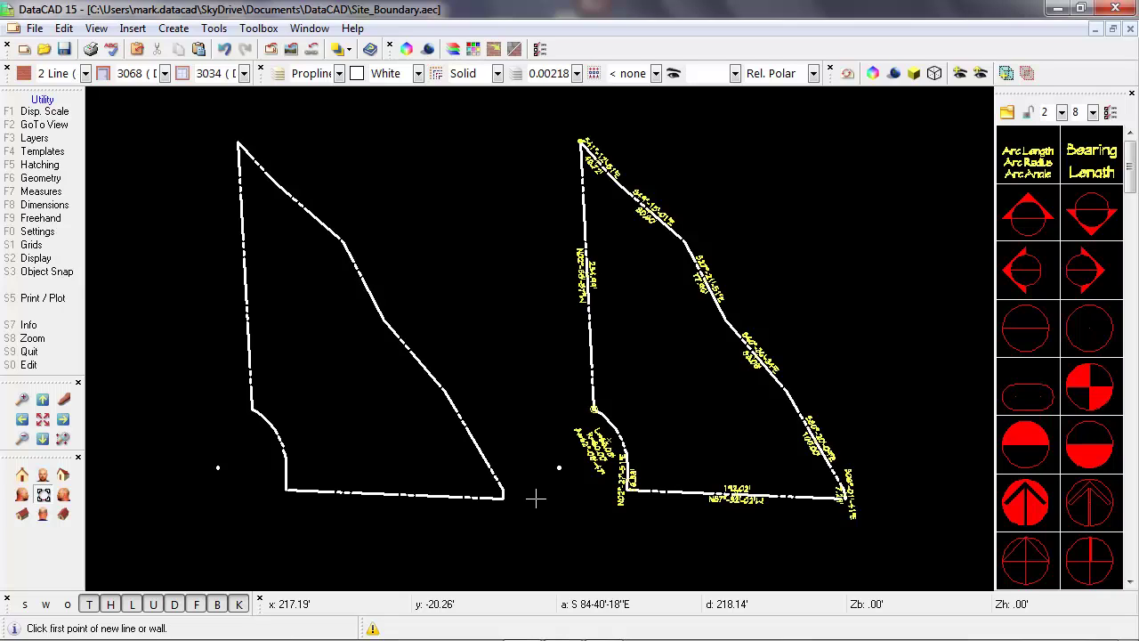
pyautogui.press('Tab')
pyautogui.press('/')
pyautogui.click(212, 127)
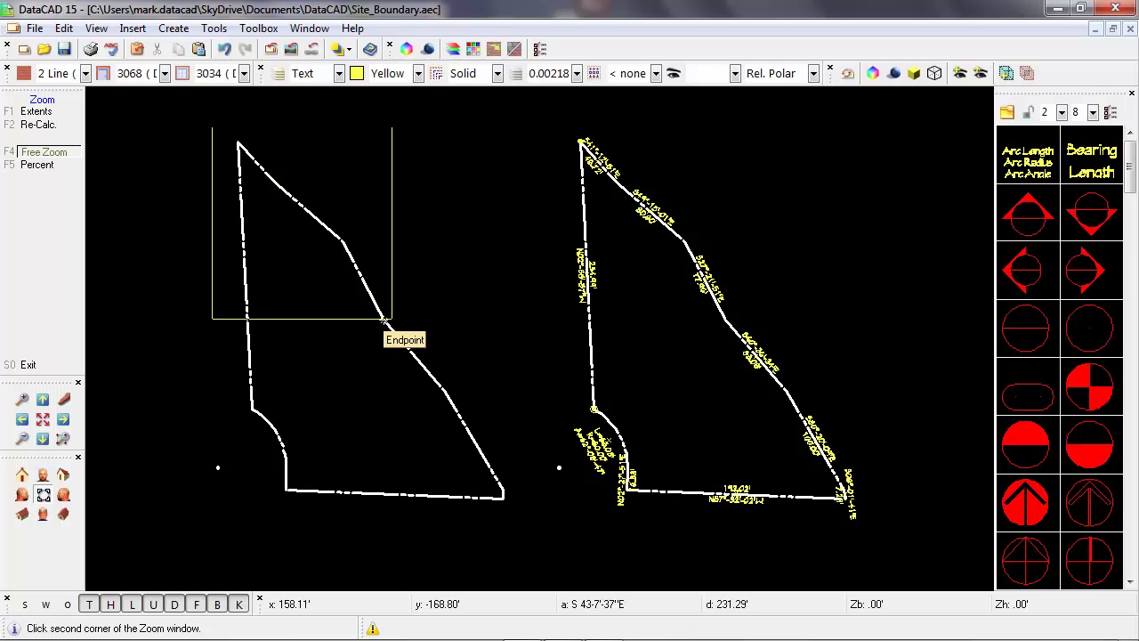
pyautogui.click(382, 312)
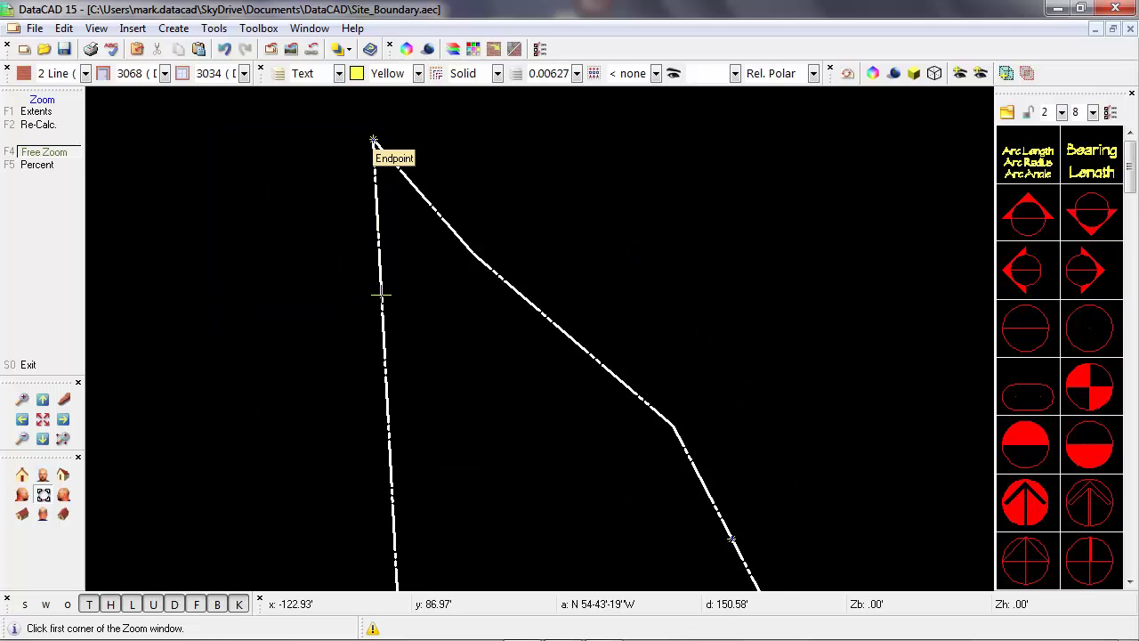
pyautogui.rightClick(329, 271)
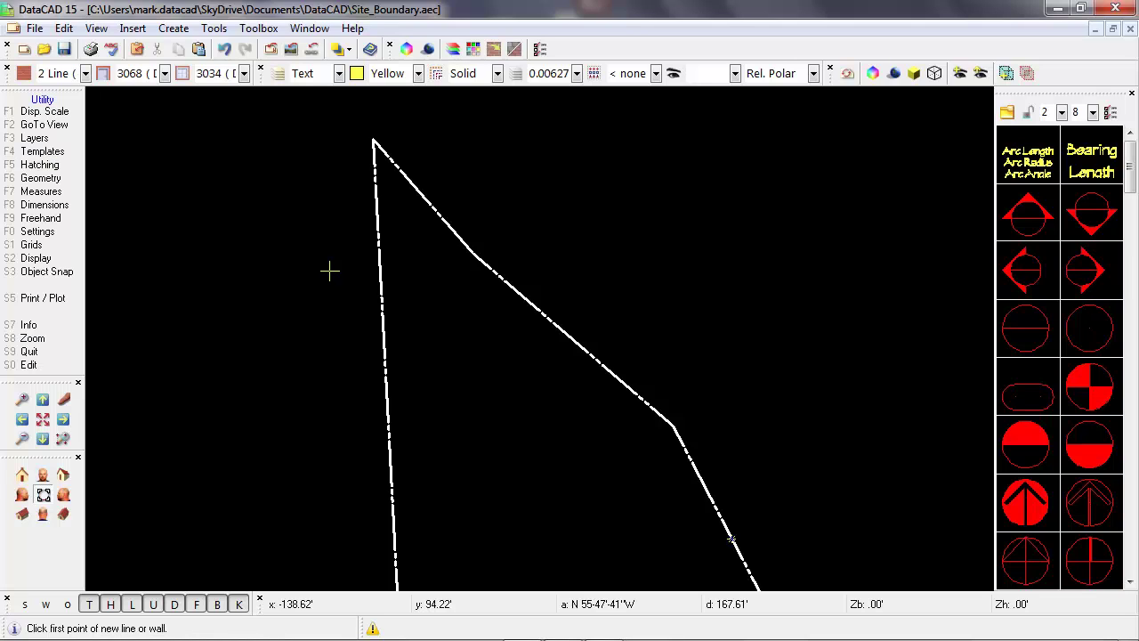
pyautogui.rightClick(300, 240)
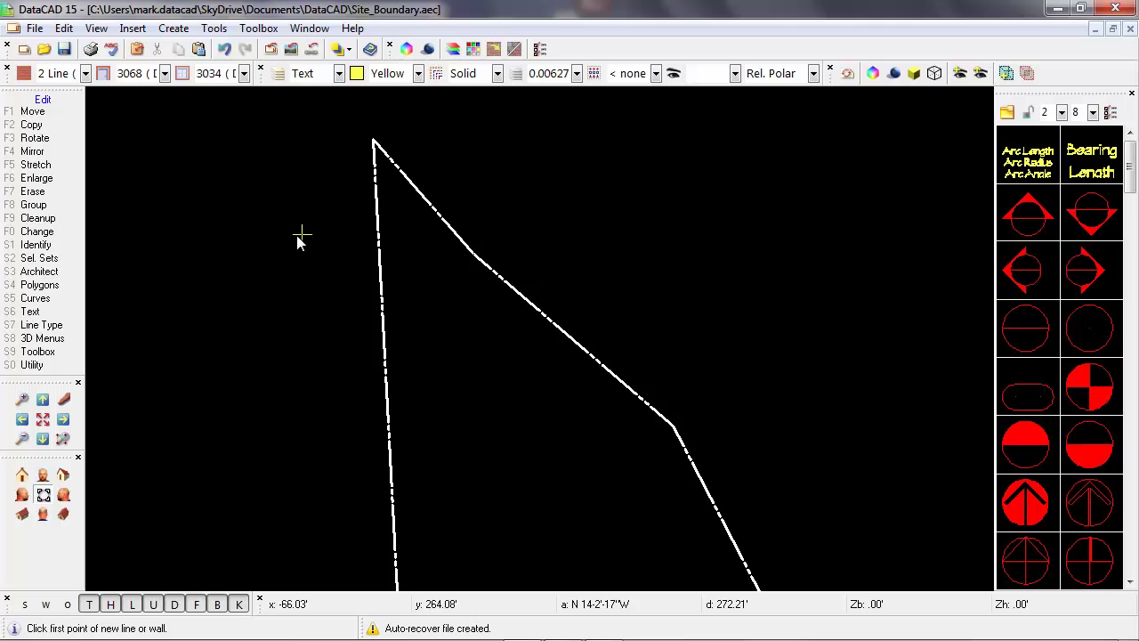
# - Check the text alignment and match the text angle to the original bearing of the first line running southeast from the north corner
pyautogui.hotkey('shift', 'F6')
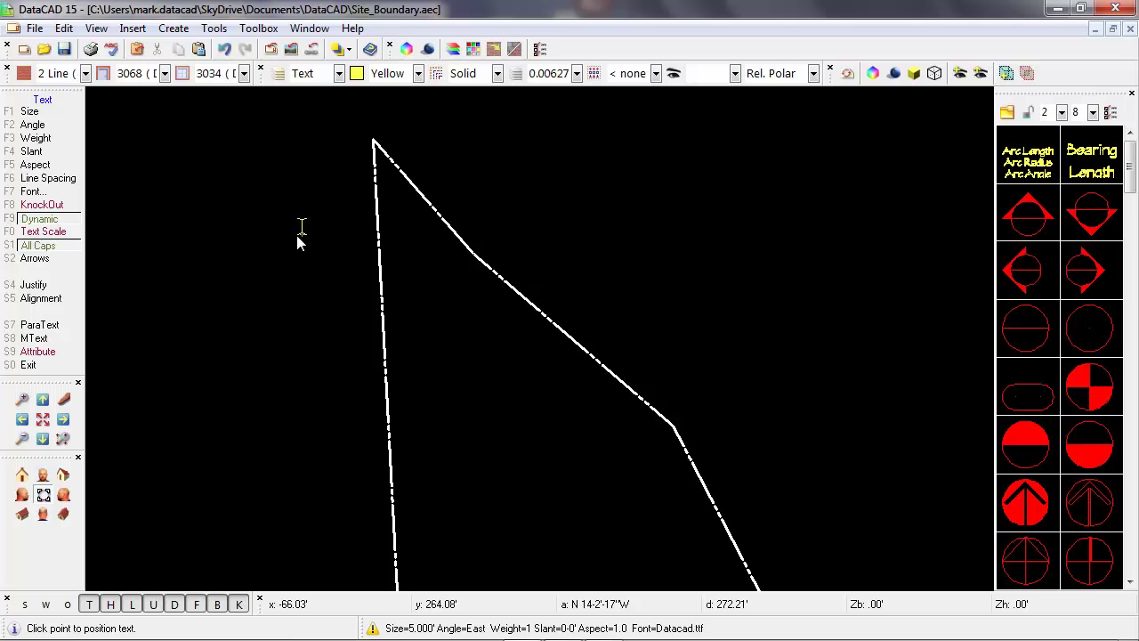
pyautogui.click(63, 298)
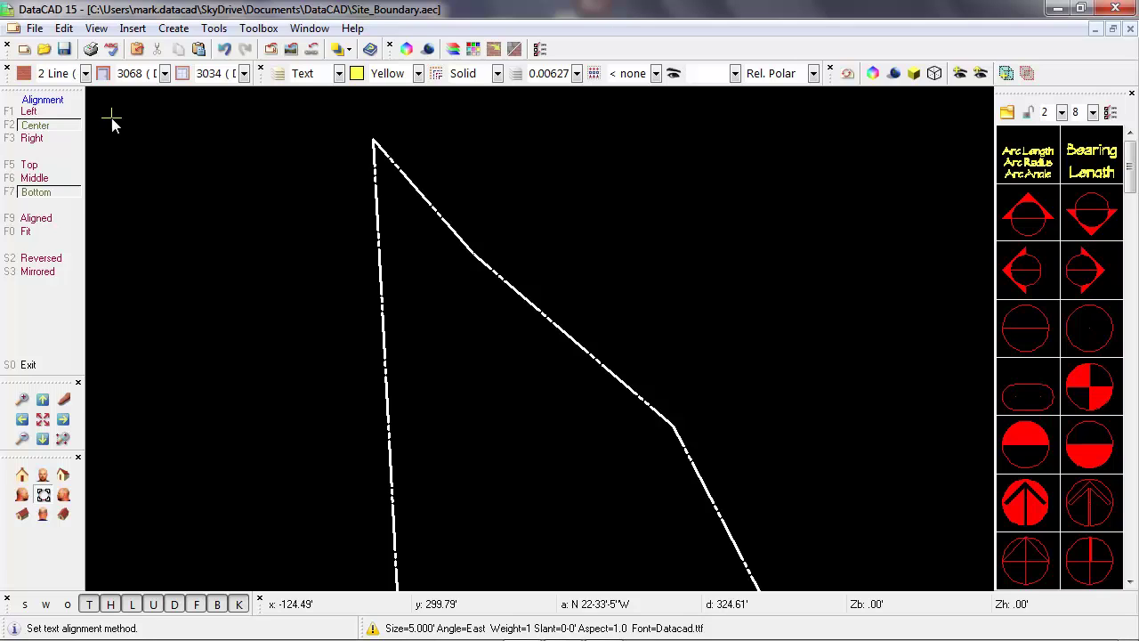
pyautogui.rightClick(132, 184)
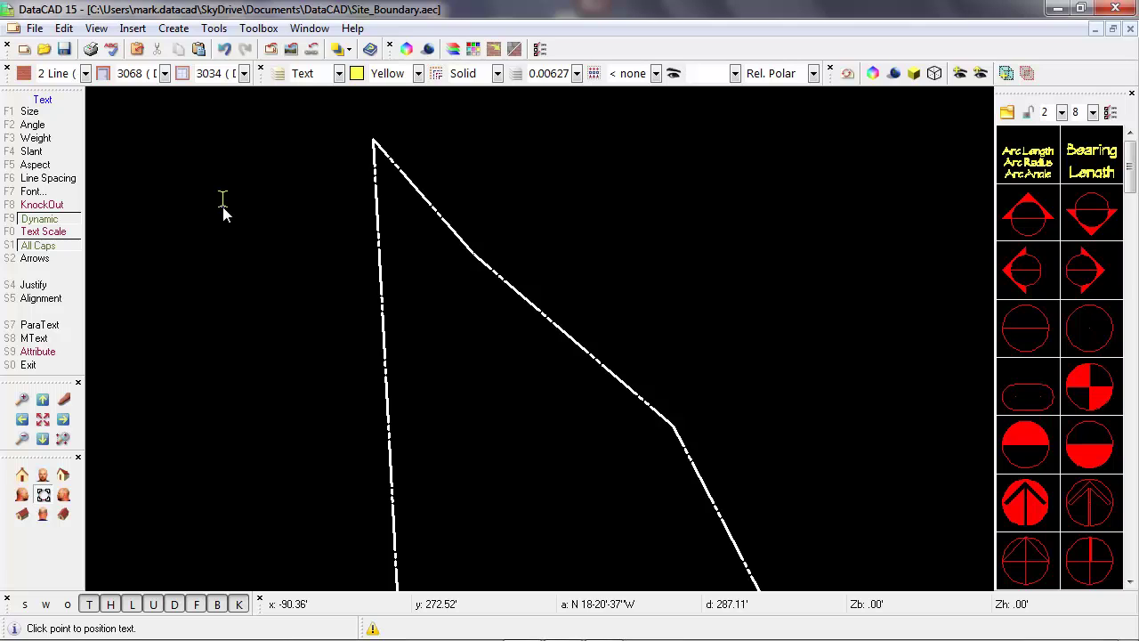
pyautogui.click(53, 126)
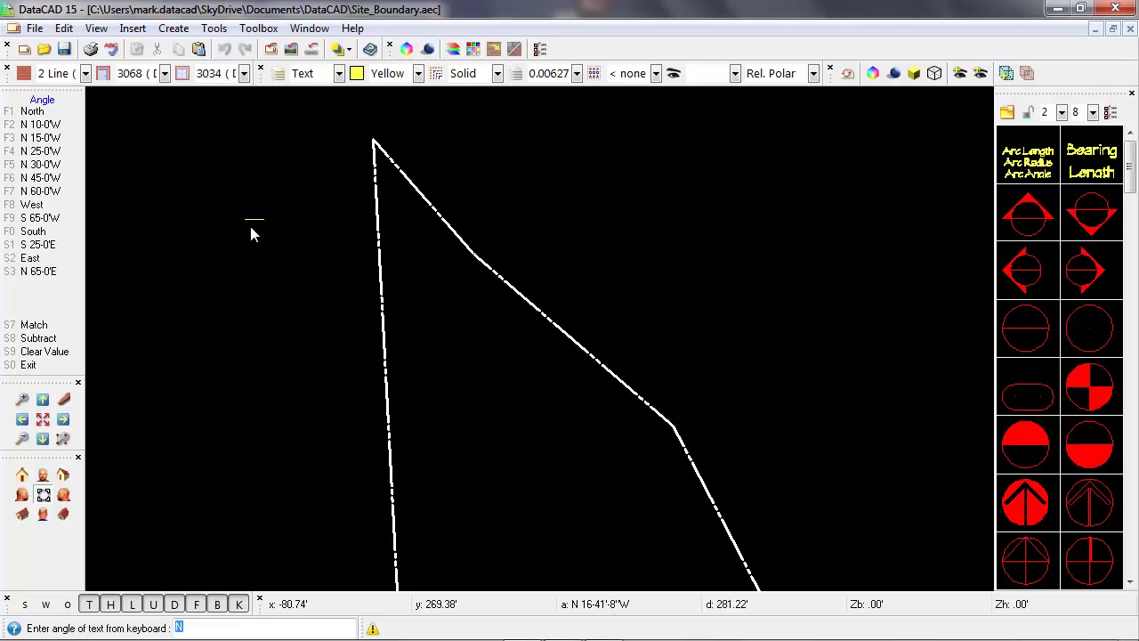
pyautogui.click(44, 325)
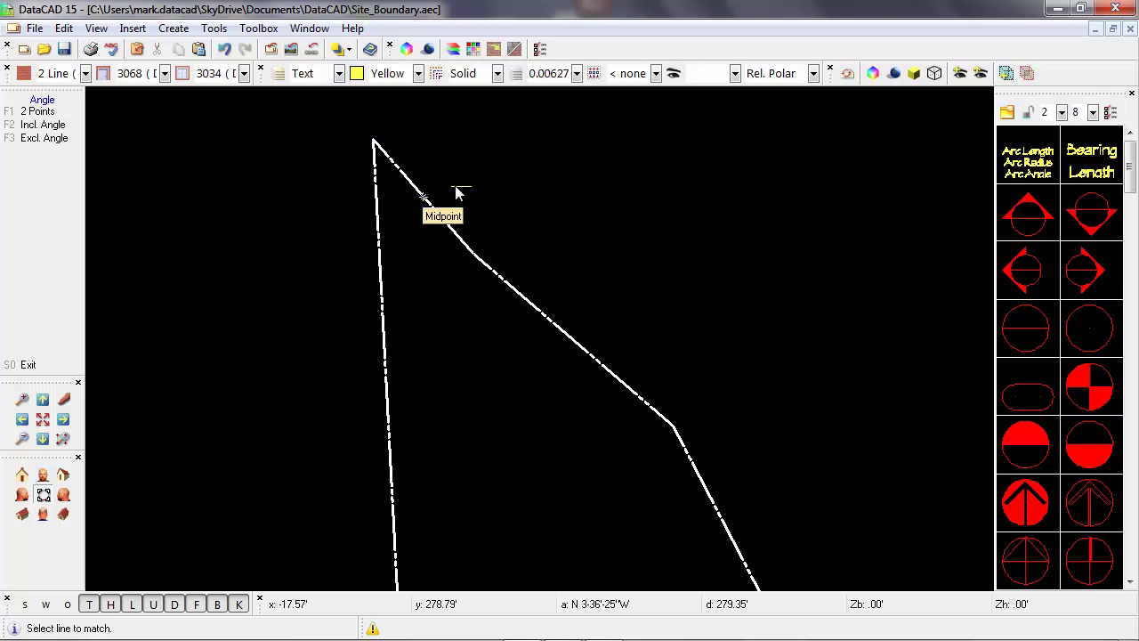
pyautogui.click(422, 194)
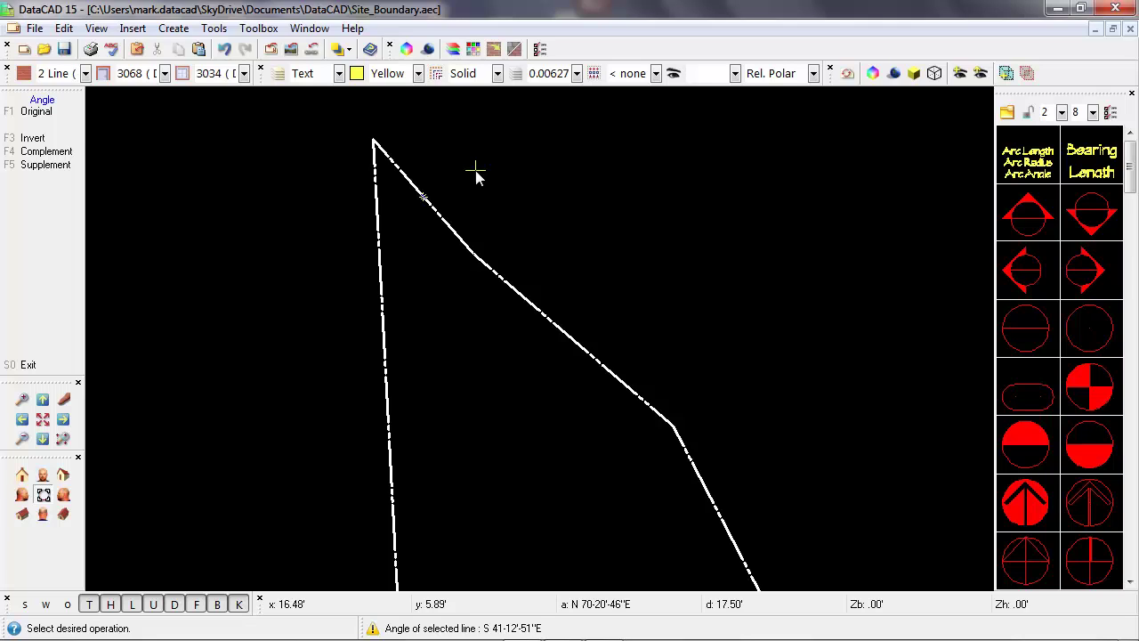
pyautogui.press('F1')
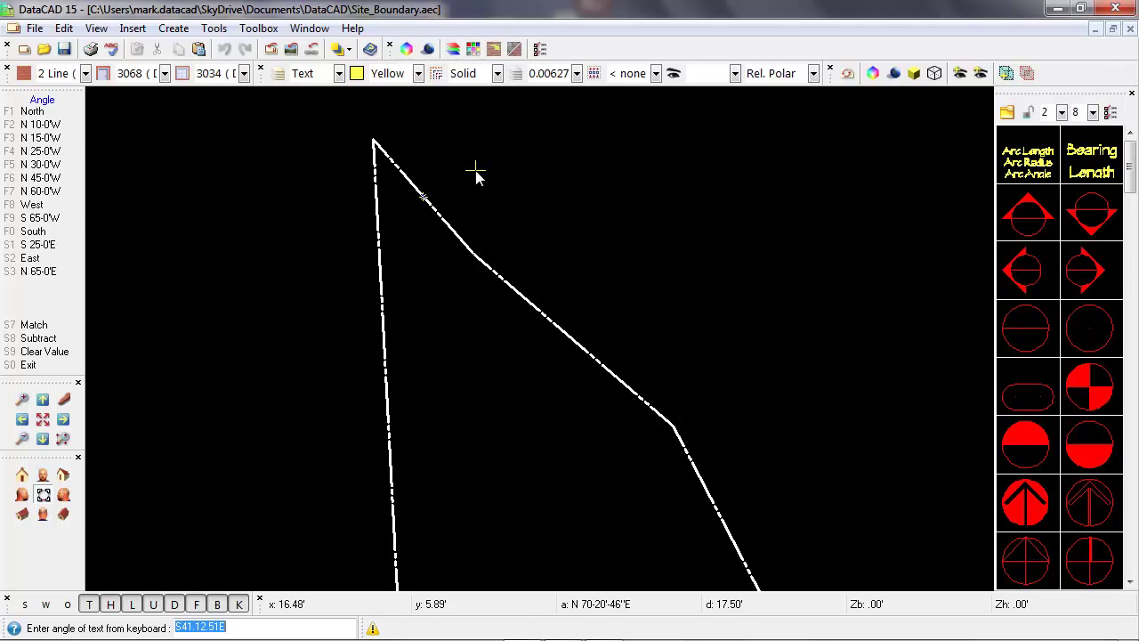
pyautogui.press('Return')
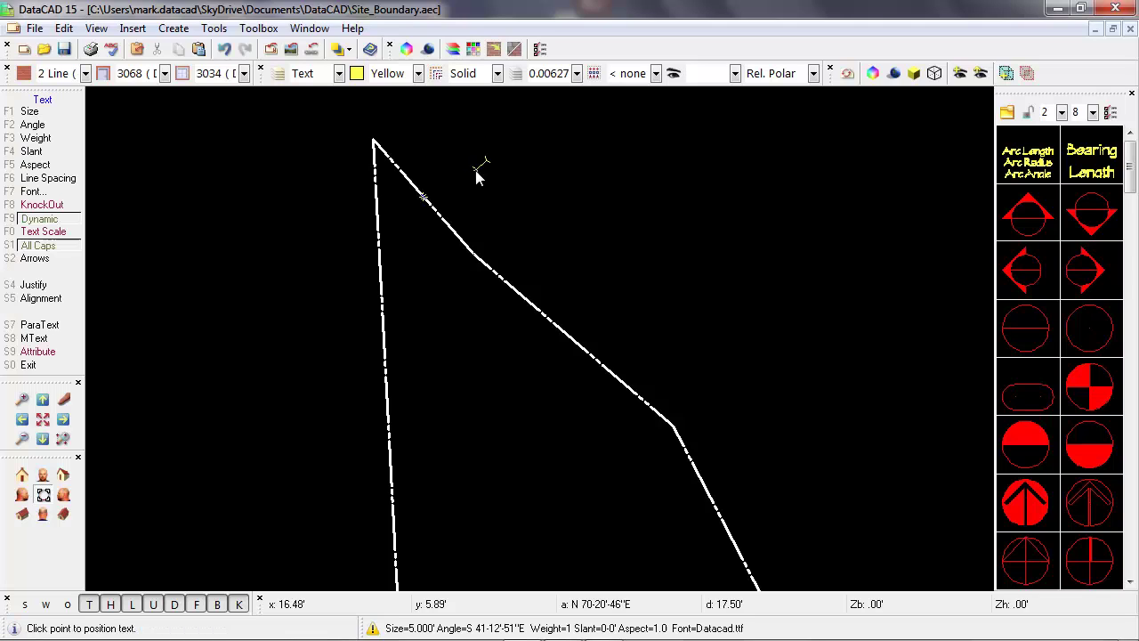
# - Label that line at its midpoint with two text lines, S4112'51"E and 46.72', and finish the text command
pyautogui.click(425, 197)
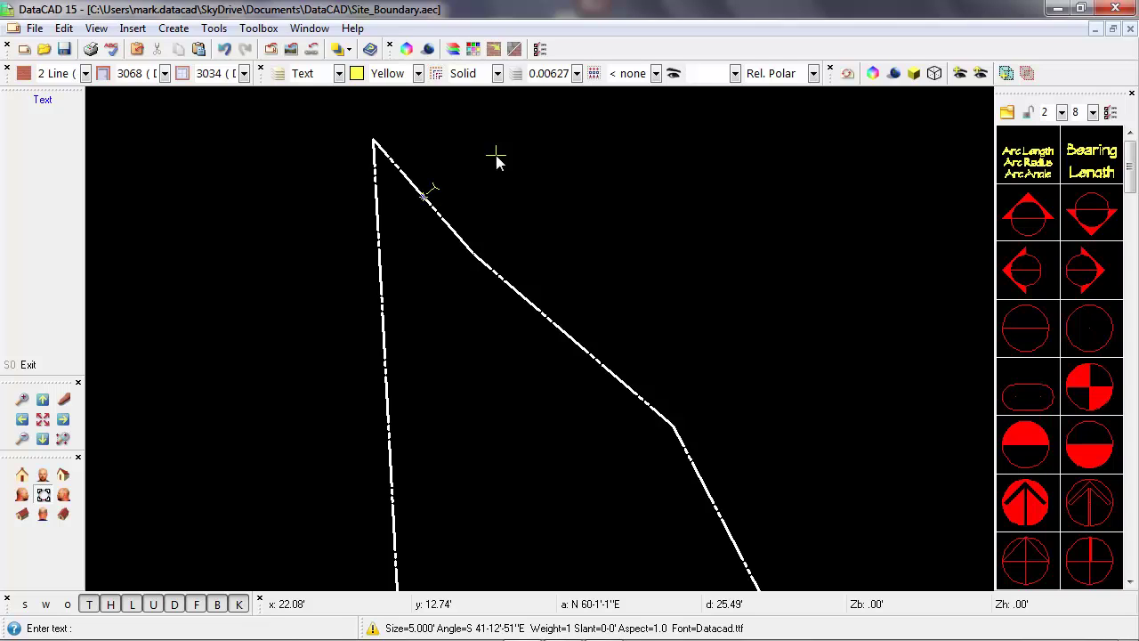
pyautogui.write('S41')
pyautogui.write("12'5")
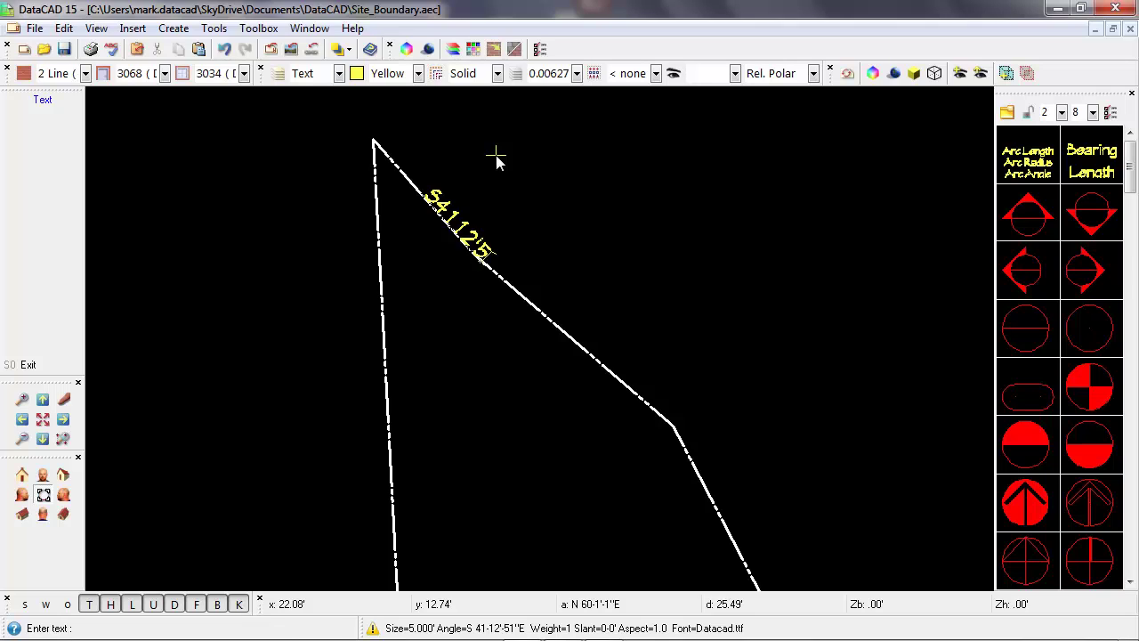
pyautogui.write('1"E')
pyautogui.press('Return')
pyautogui.write('46.72')
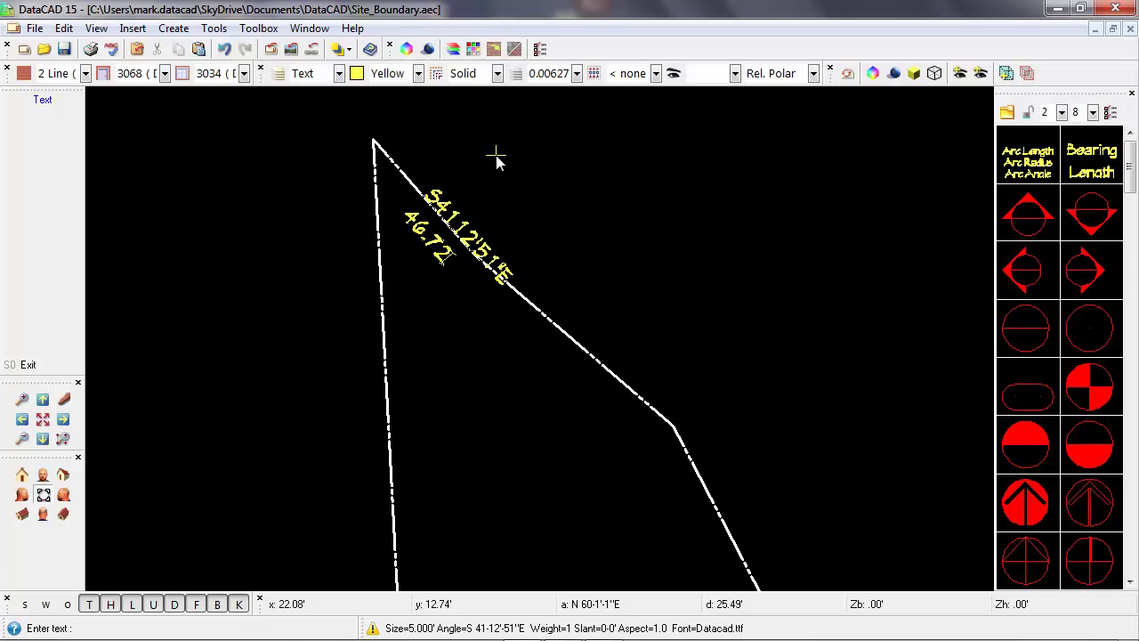
pyautogui.write("'")
pyautogui.press('Return')
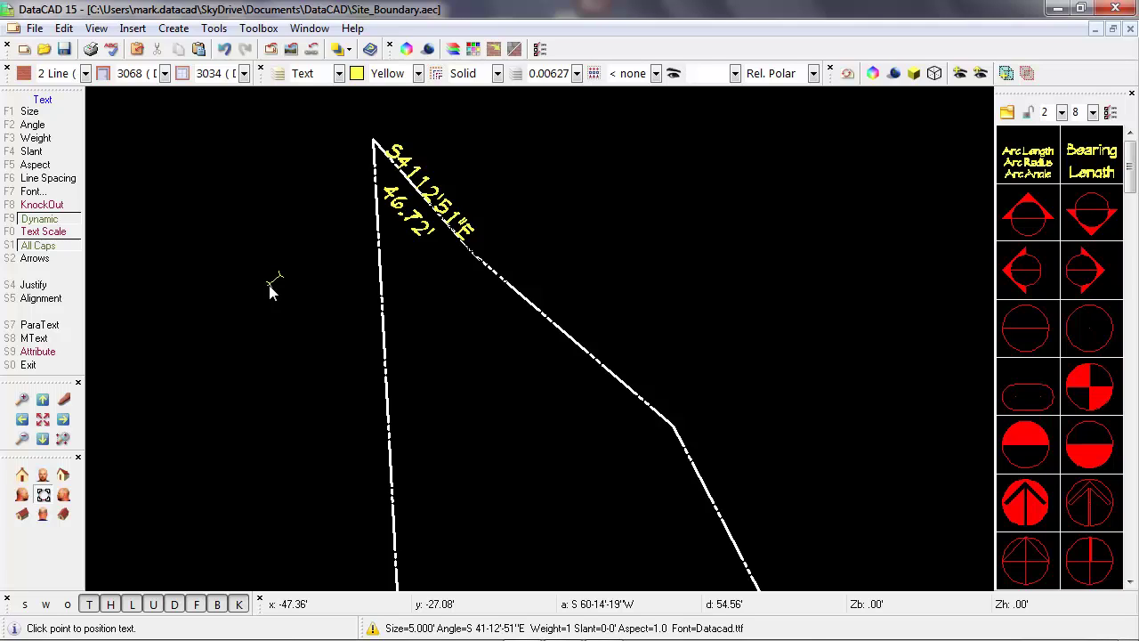
pyautogui.rightClick(320, 242)
pyautogui.rightClick(320, 242)
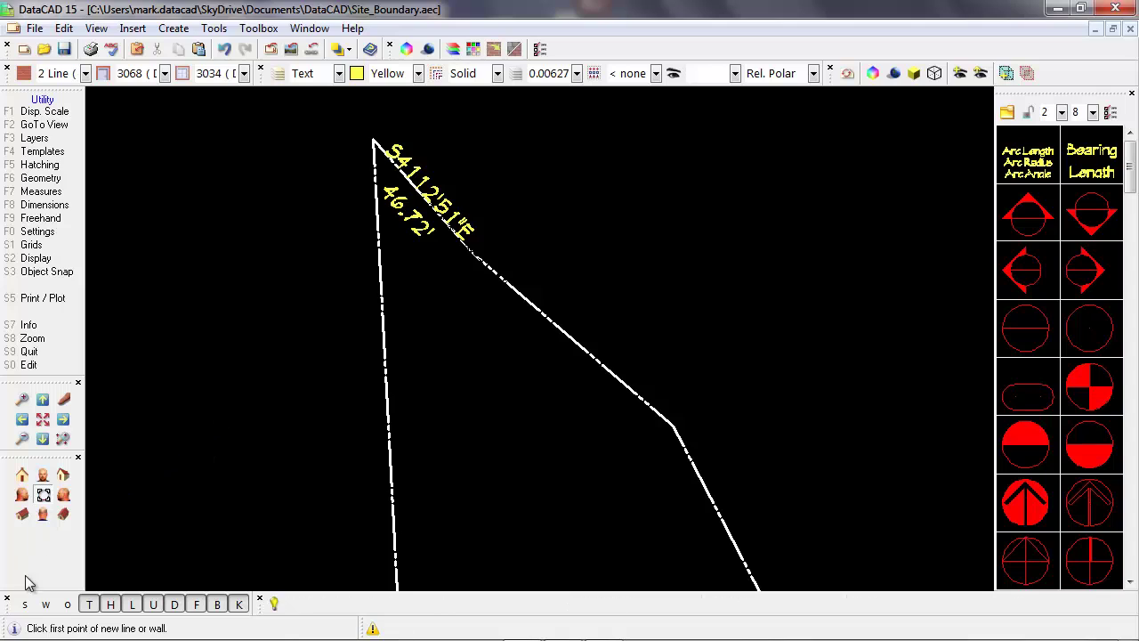
# - Open the Windows Character Map utility to find the code for the missing degree symbol
pyautogui.moveTo(18, 634)
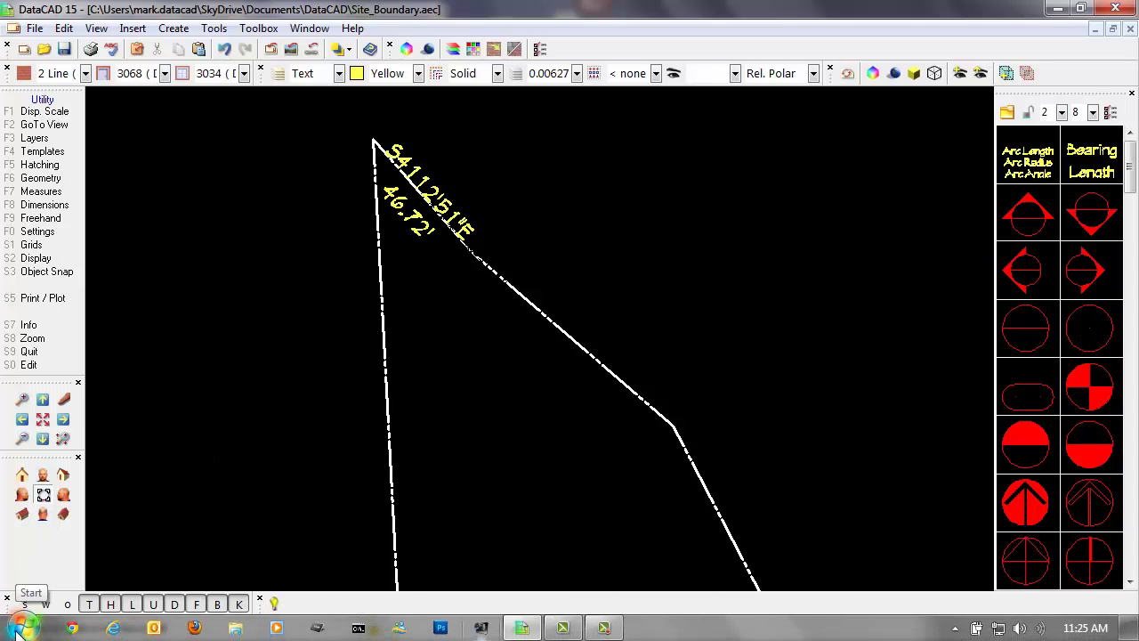
pyautogui.click(17, 628)
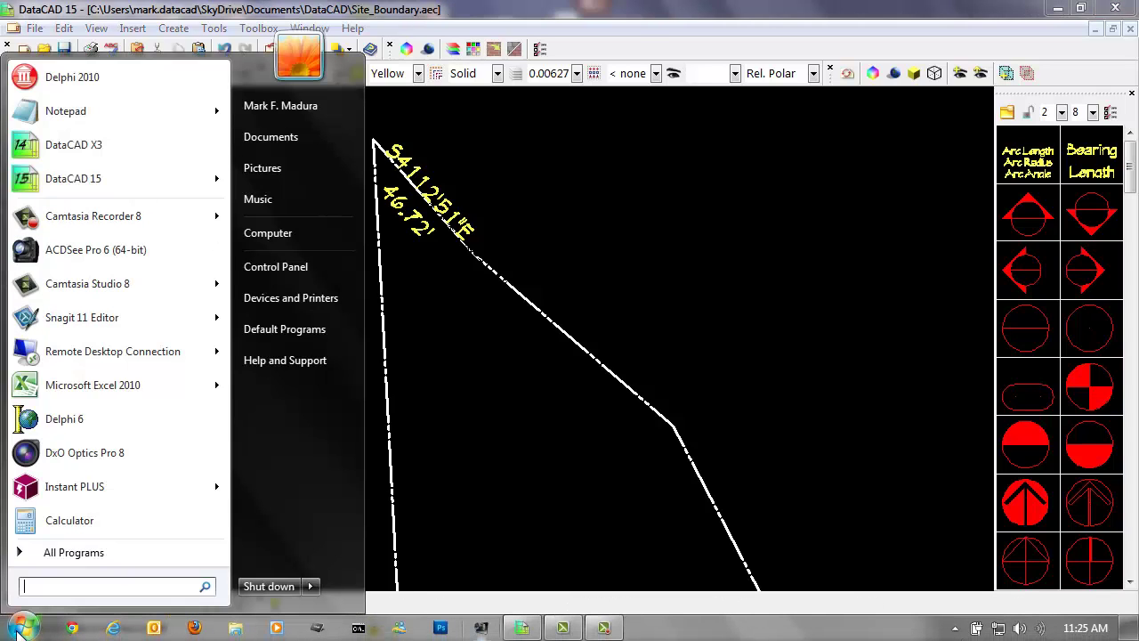
pyautogui.click(75, 554)
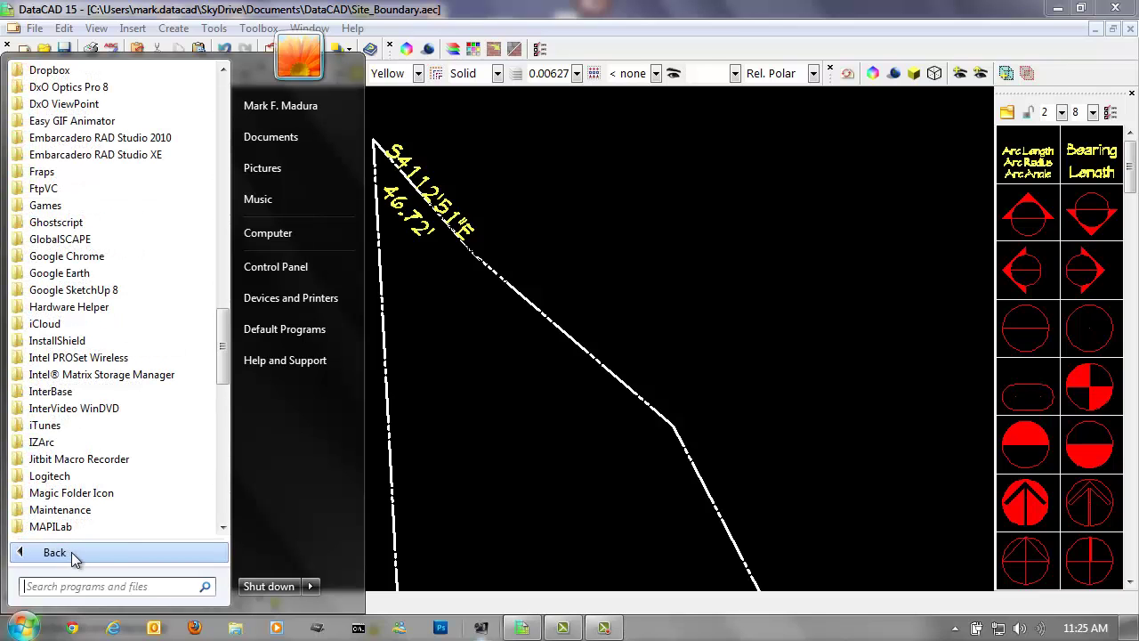
pyautogui.scroll(7, 197, 242)
pyautogui.scroll(11, 197, 240)
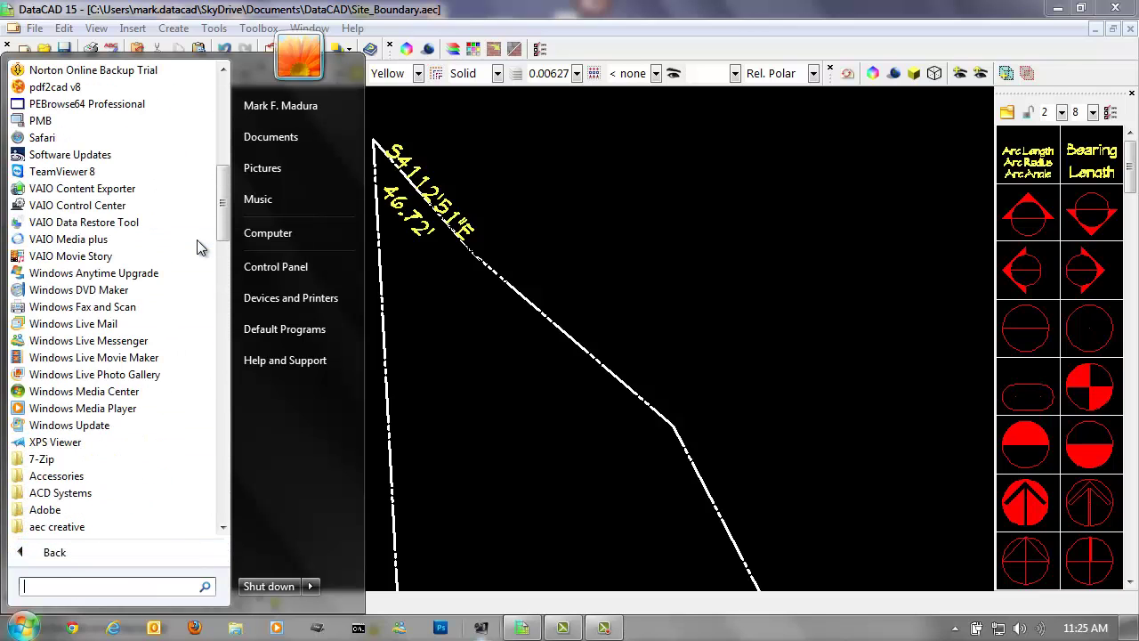
pyautogui.scroll(-7, 198, 240)
pyautogui.scroll(-1, 197, 240)
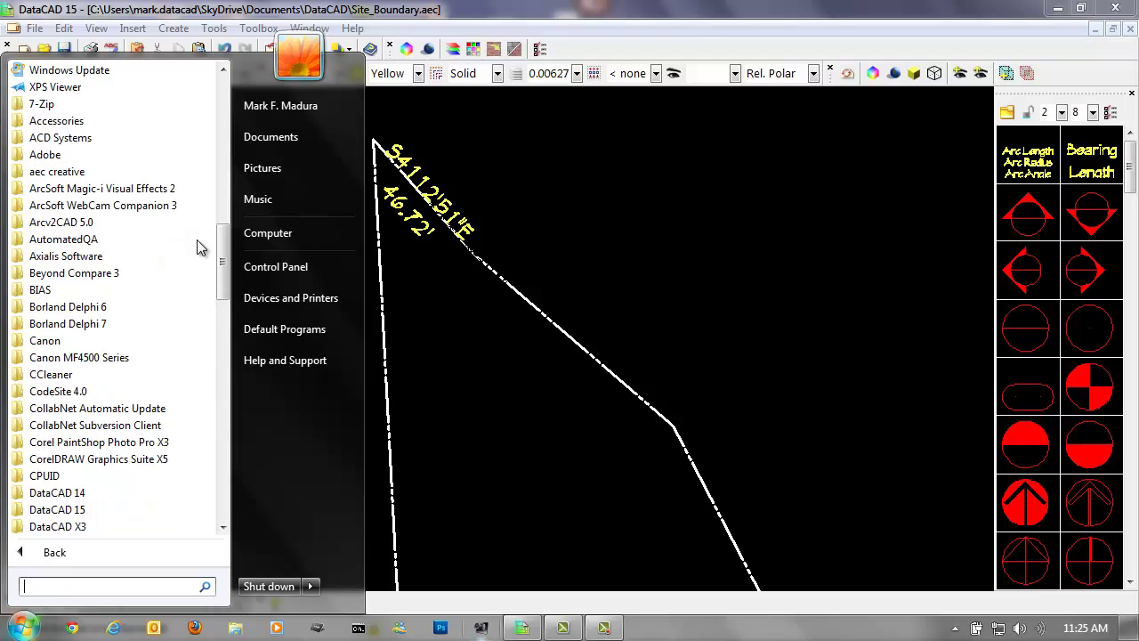
pyautogui.scroll(-2, 196, 239)
pyautogui.scroll(6, 197, 248)
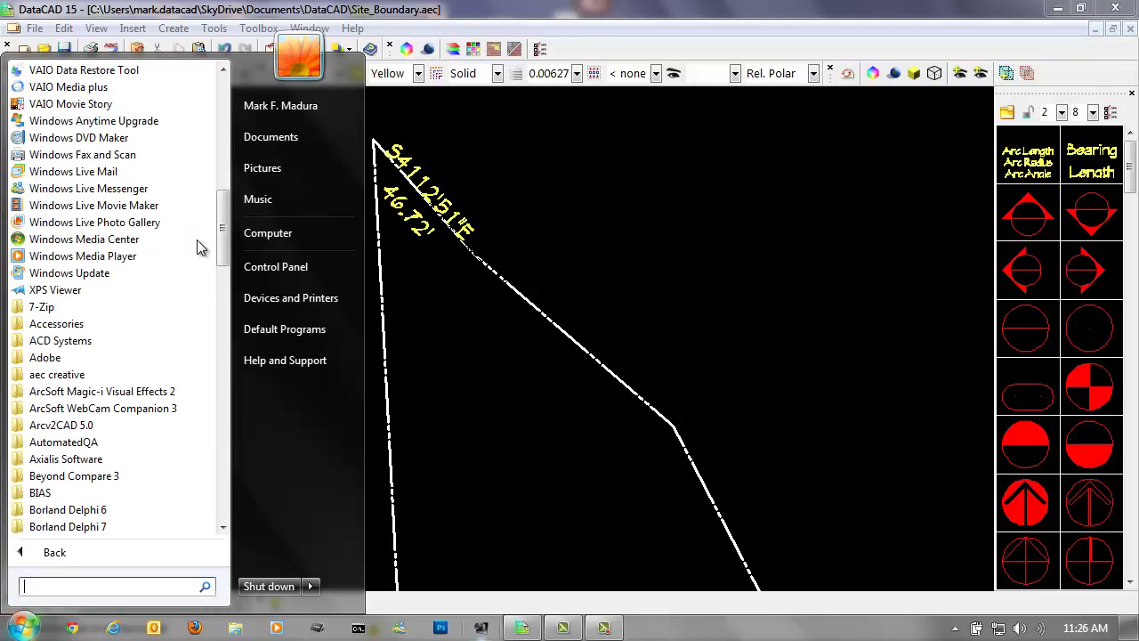
pyautogui.click(100, 320)
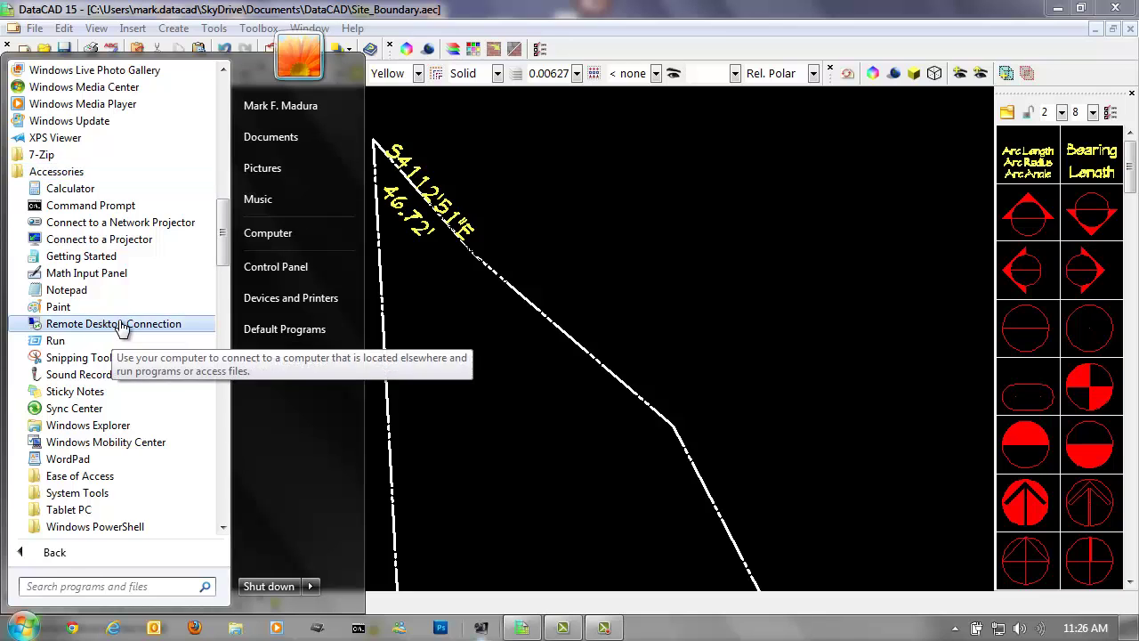
pyautogui.scroll(-2, 107, 374)
pyautogui.click(97, 394)
pyautogui.scroll(-1, 100, 400)
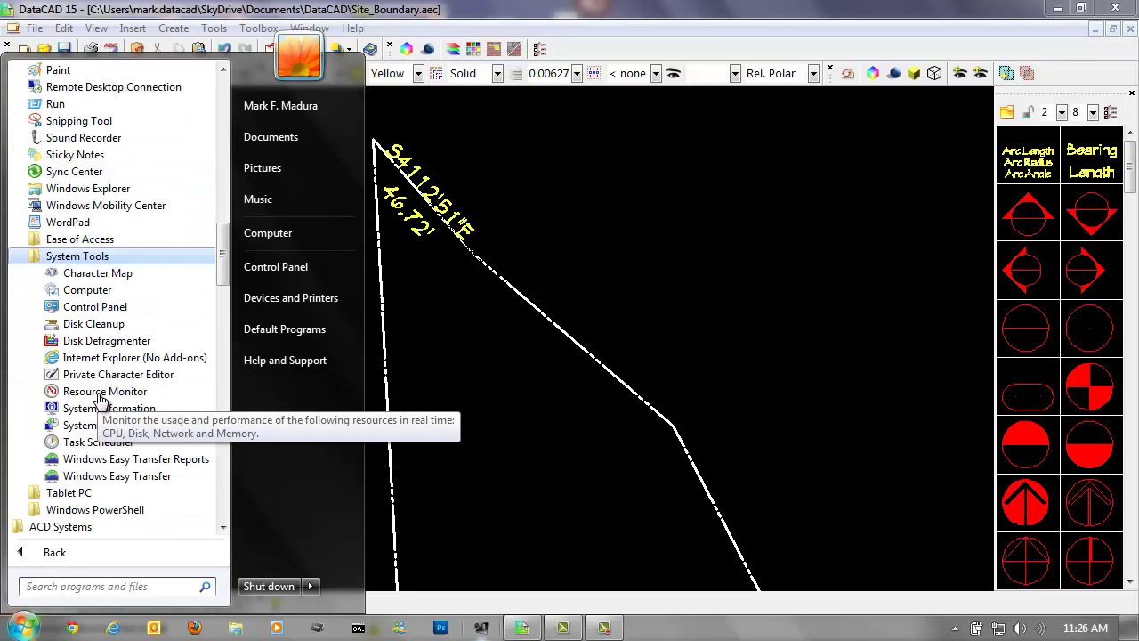
pyautogui.click(154, 273)
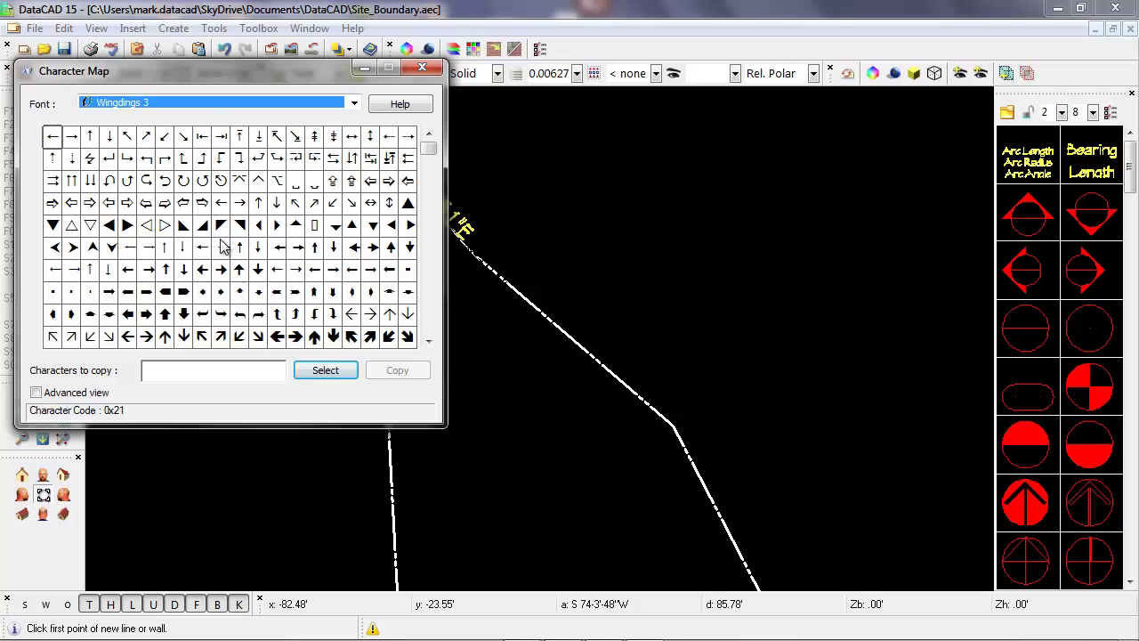
# - Show the characters of the DataCAD font in Character Map and pick the degree sign
pyautogui.click(354, 103)
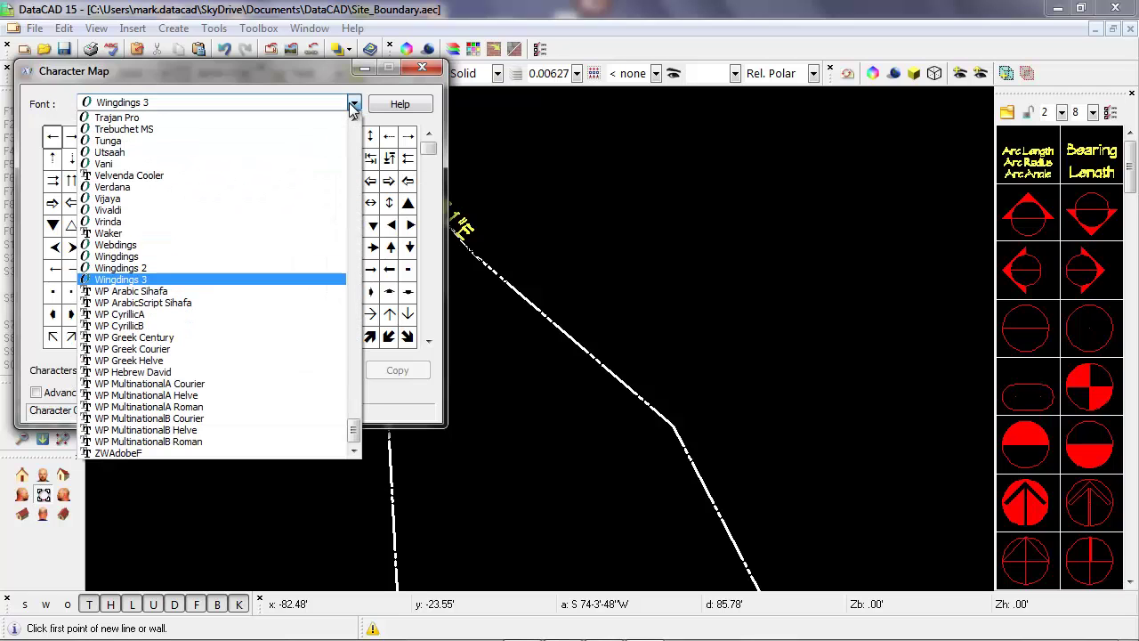
pyautogui.moveTo(354, 429); pyautogui.dragTo(363, 215)
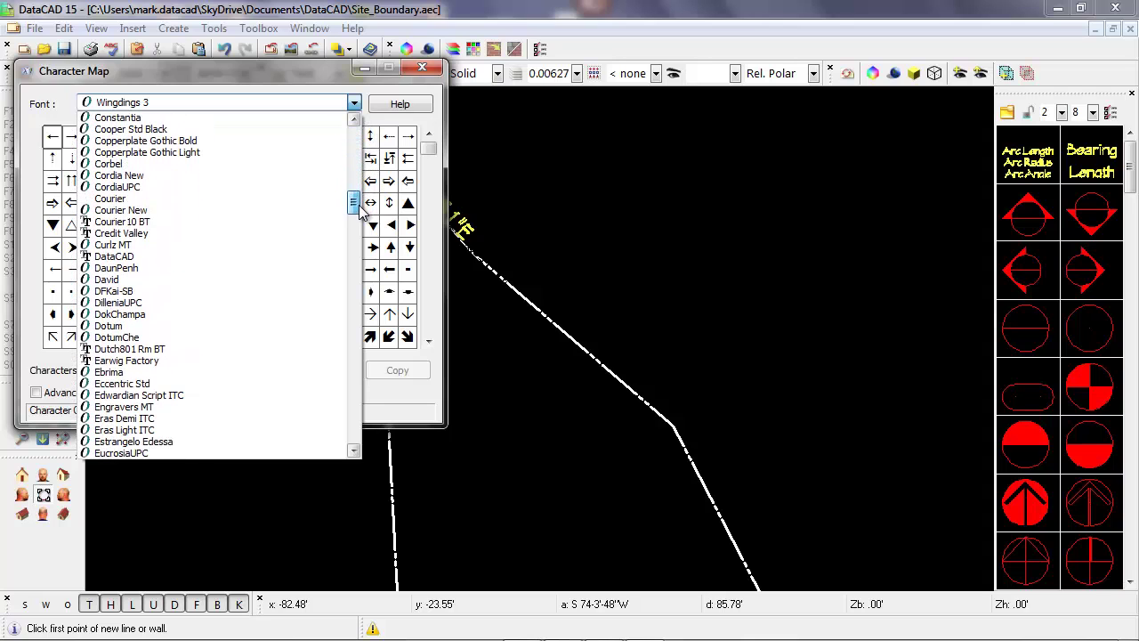
pyautogui.click(190, 256)
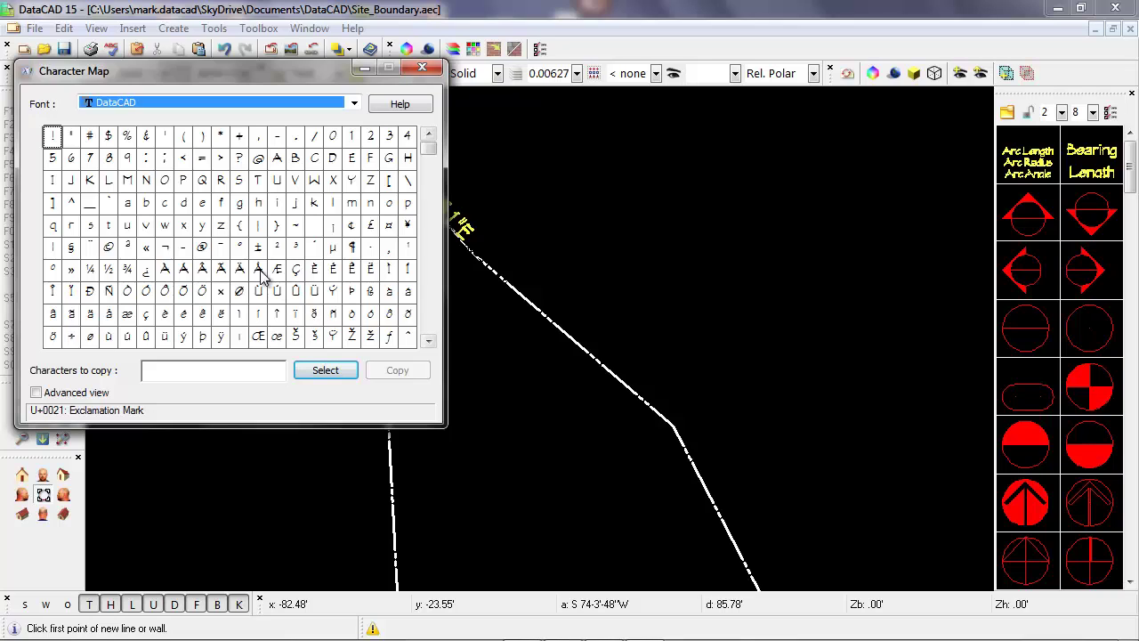
pyautogui.click(238, 249)
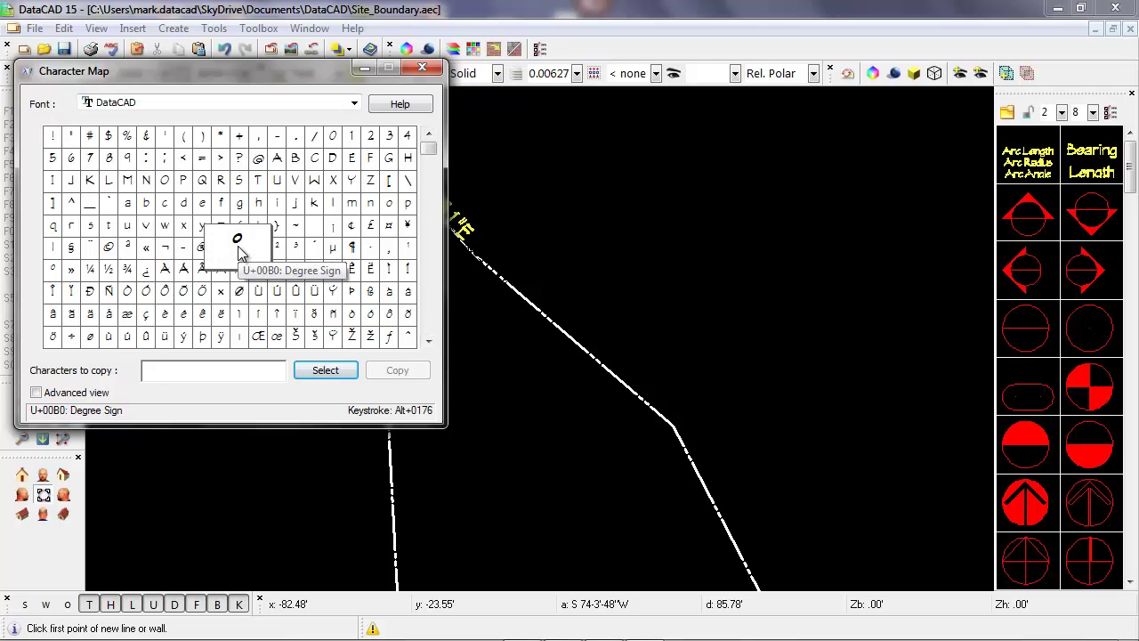
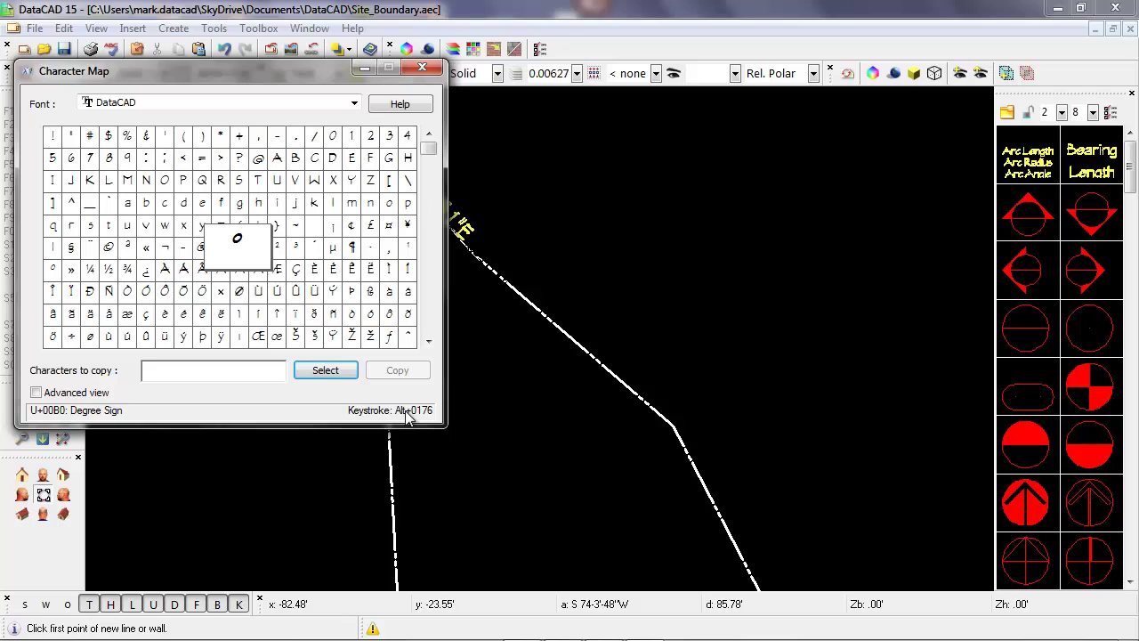
# - Copy the degree sign from Character Map and return to the drawing in DataCAD
pyautogui.click(325, 372)
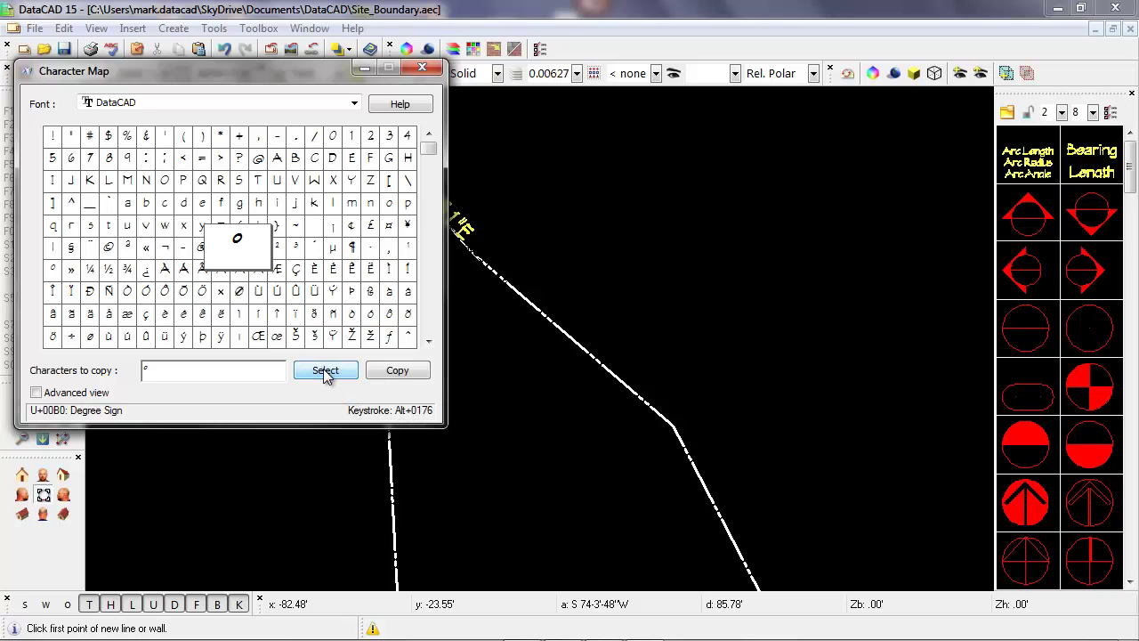
pyautogui.click(157, 370)
pyautogui.moveTo(157, 368); pyautogui.dragTo(138, 370)
pyautogui.click(395, 372)
pyautogui.click(503, 18)
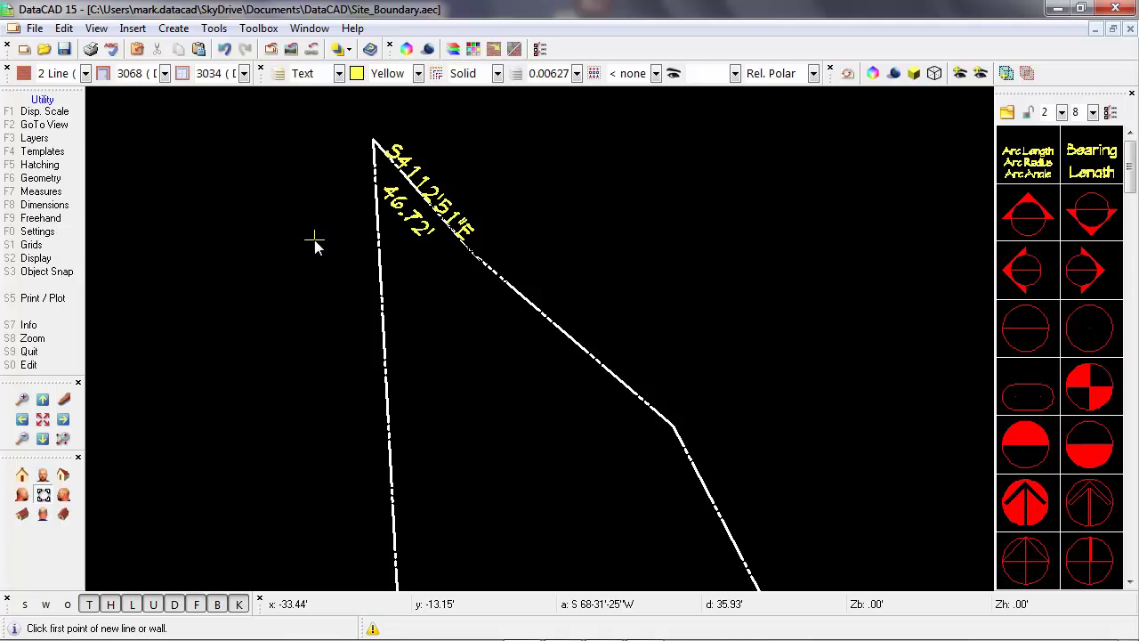
# - Change the contents of the first line's bearing label to S41°12'51"E by inserting the degree sign
pyautogui.press('c')
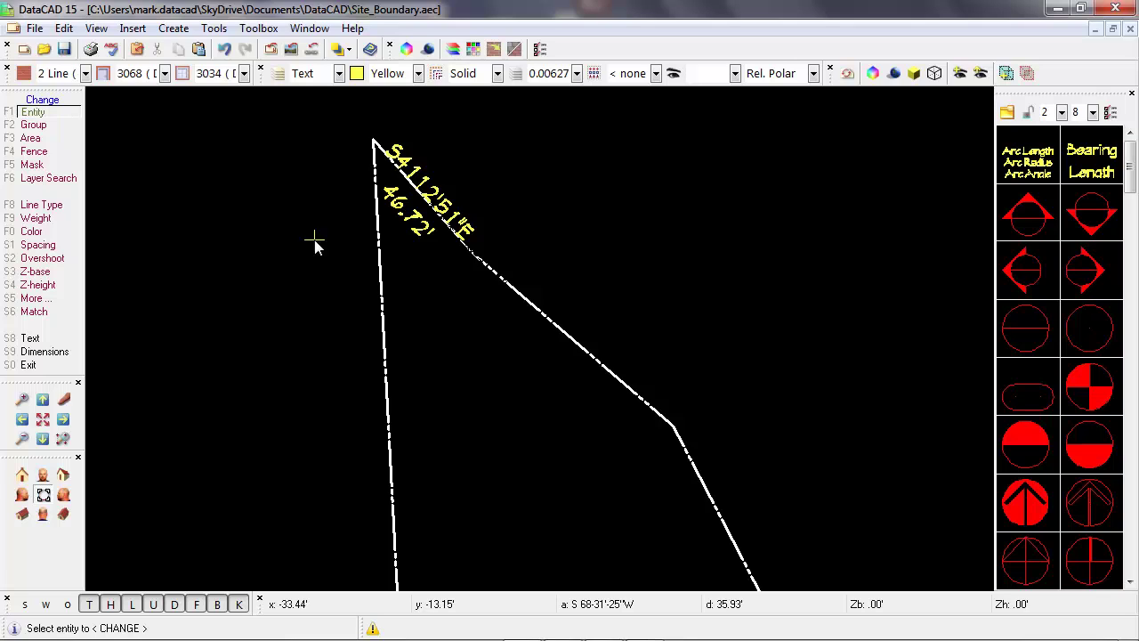
pyautogui.click(63, 343)
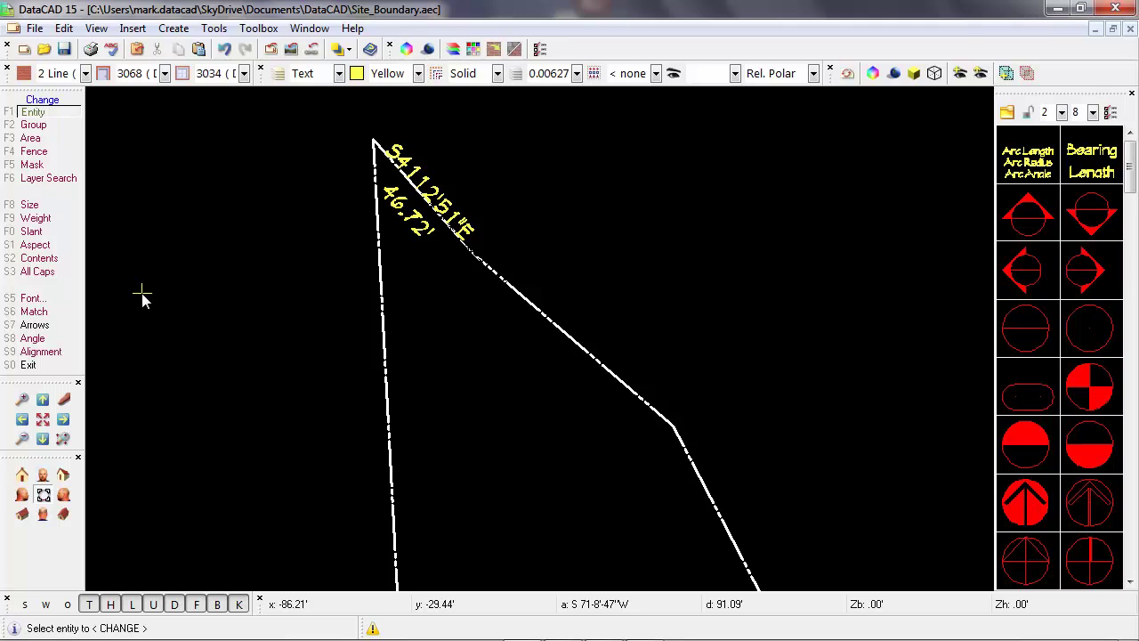
pyautogui.click(71, 264)
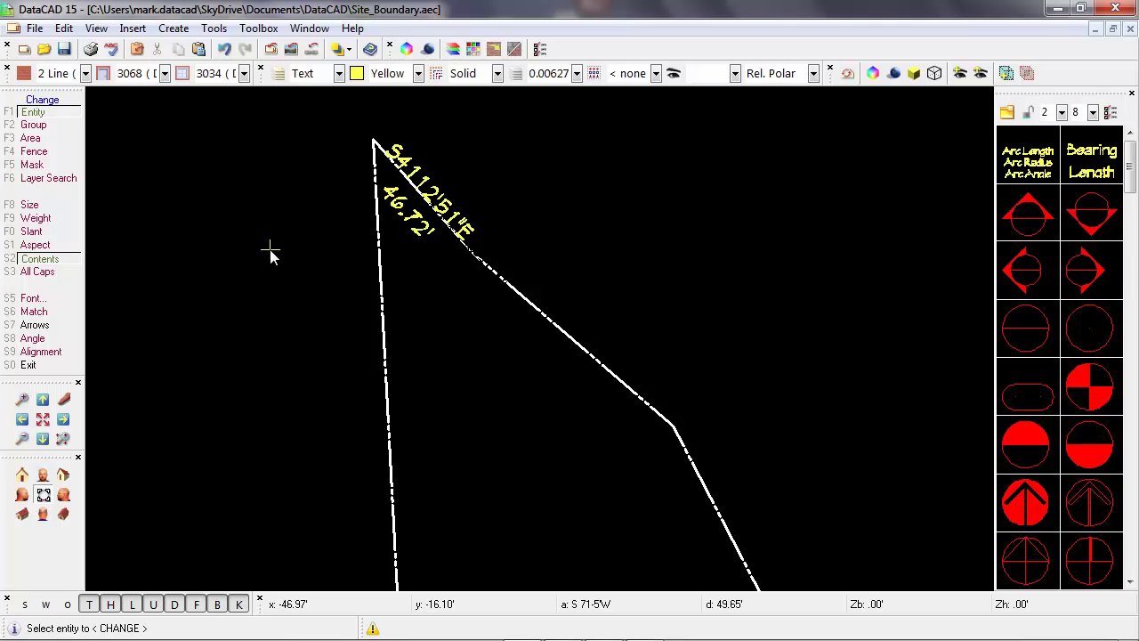
pyautogui.click(396, 151)
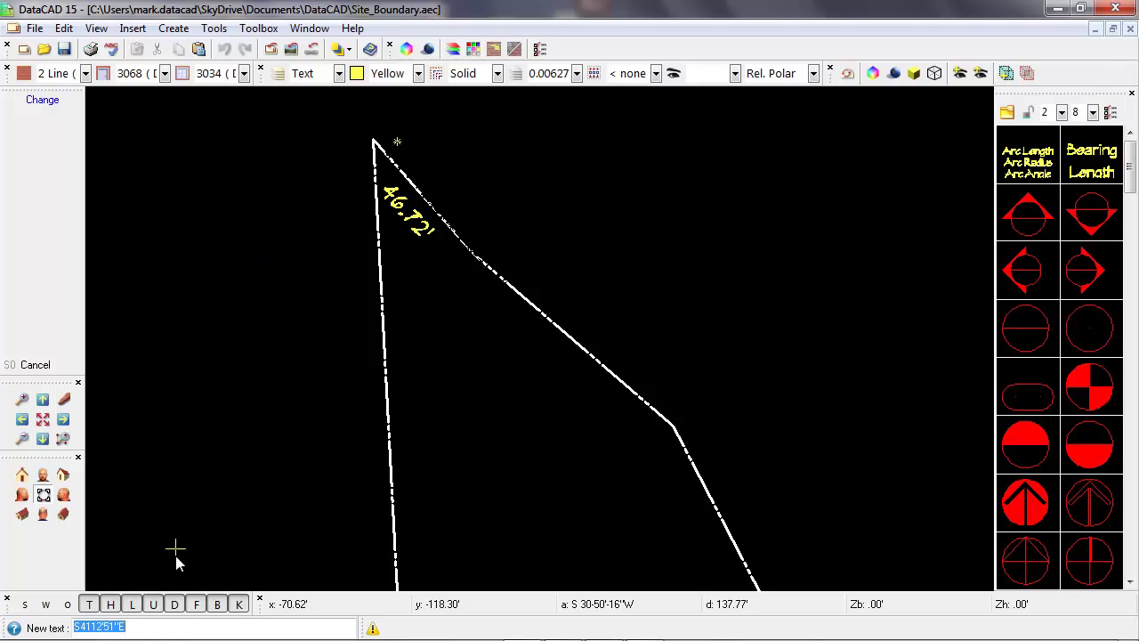
pyautogui.click(138, 627)
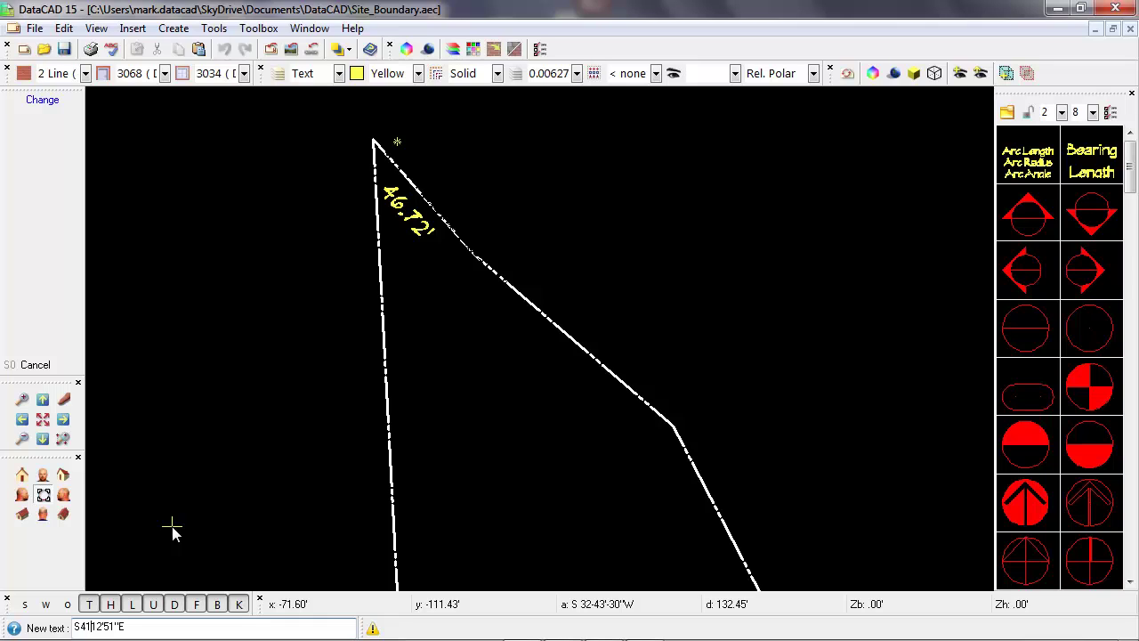
pyautogui.write('°')
pyautogui.press('Return')
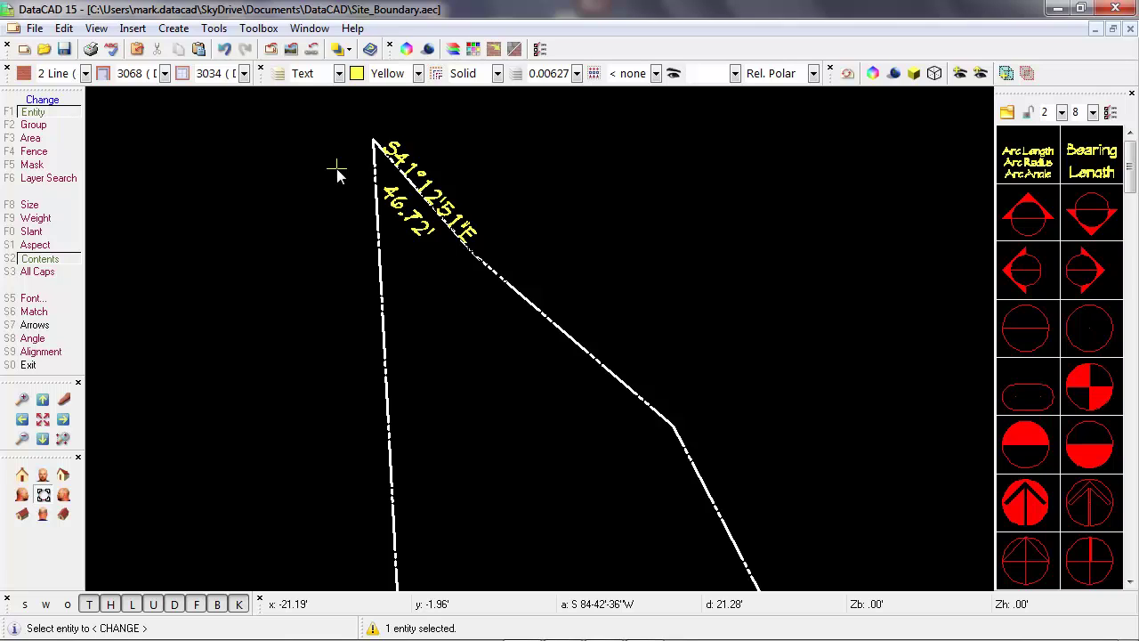
# - Leave the Change command and match the text angle to the original bearing of the second line, S49.15.1E
pyautogui.rightClick(304, 241)
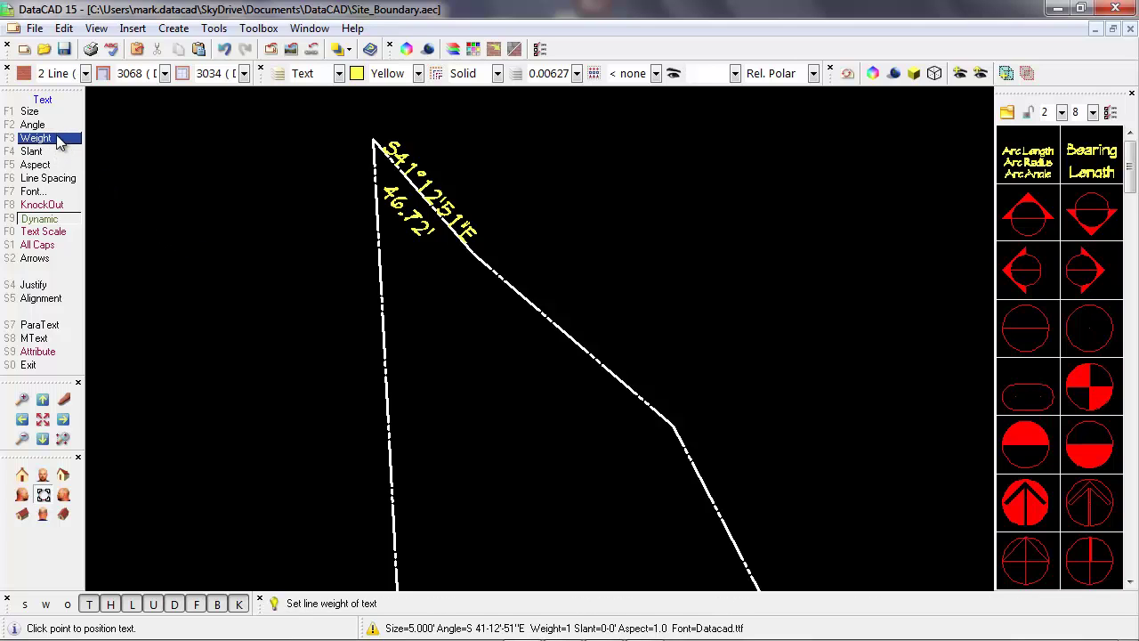
pyautogui.click(36, 125)
pyautogui.click(57, 326)
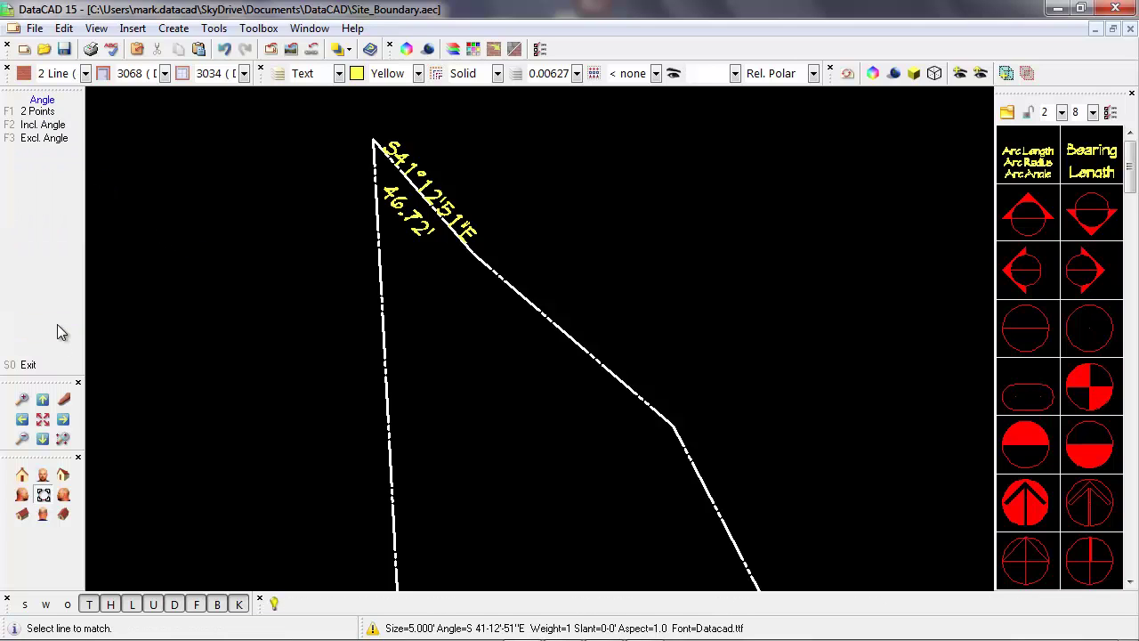
pyautogui.click(556, 328)
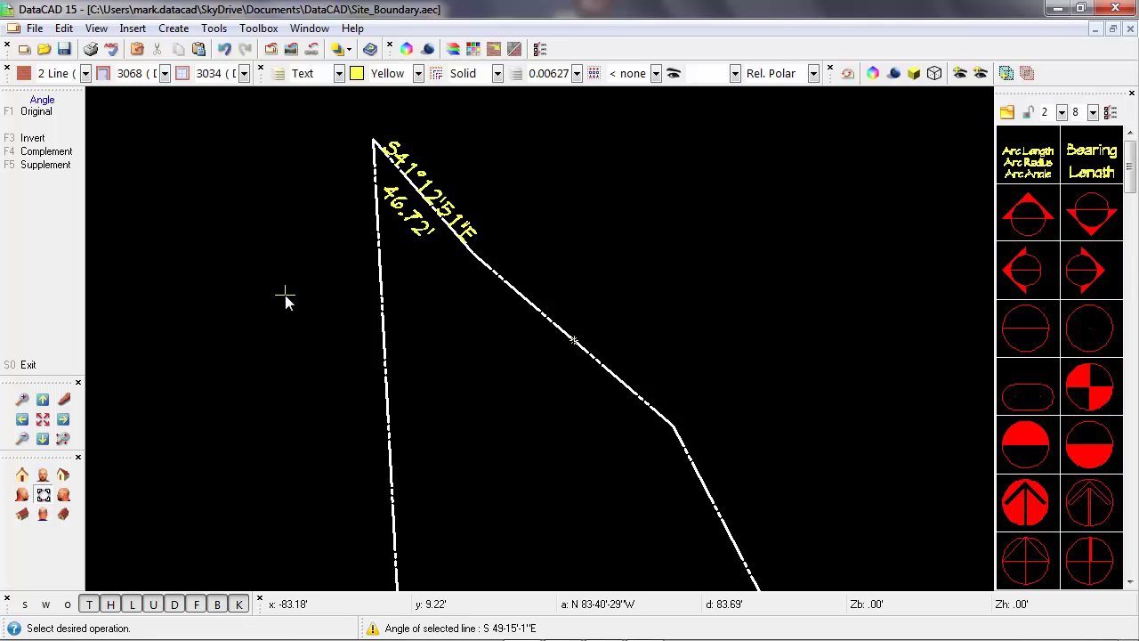
pyautogui.press('F1')
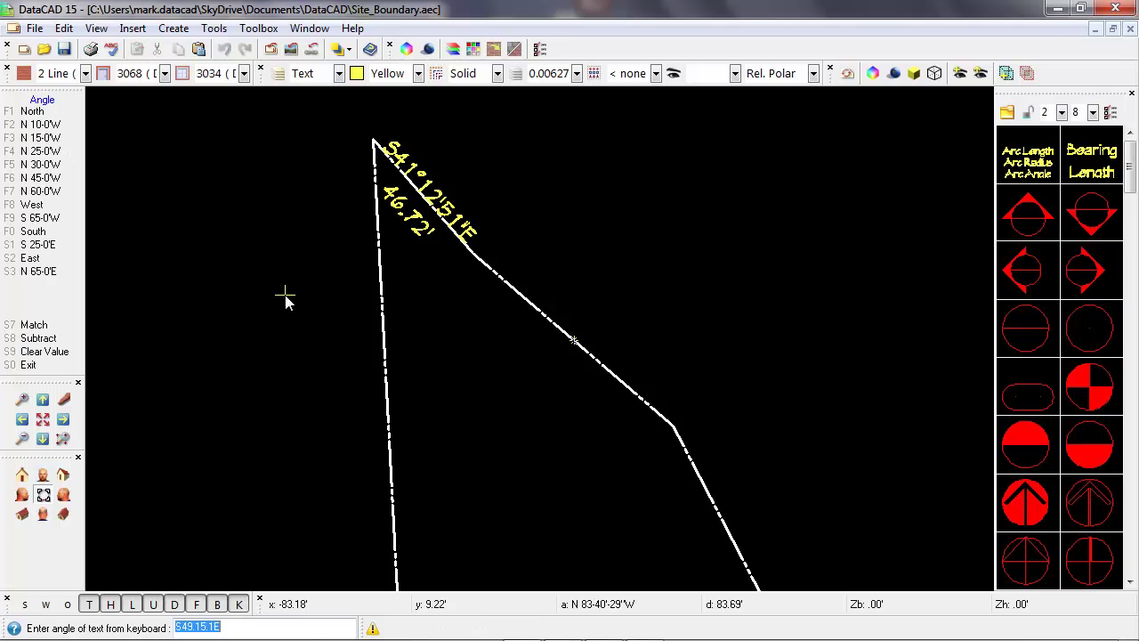
pyautogui.press('Return')
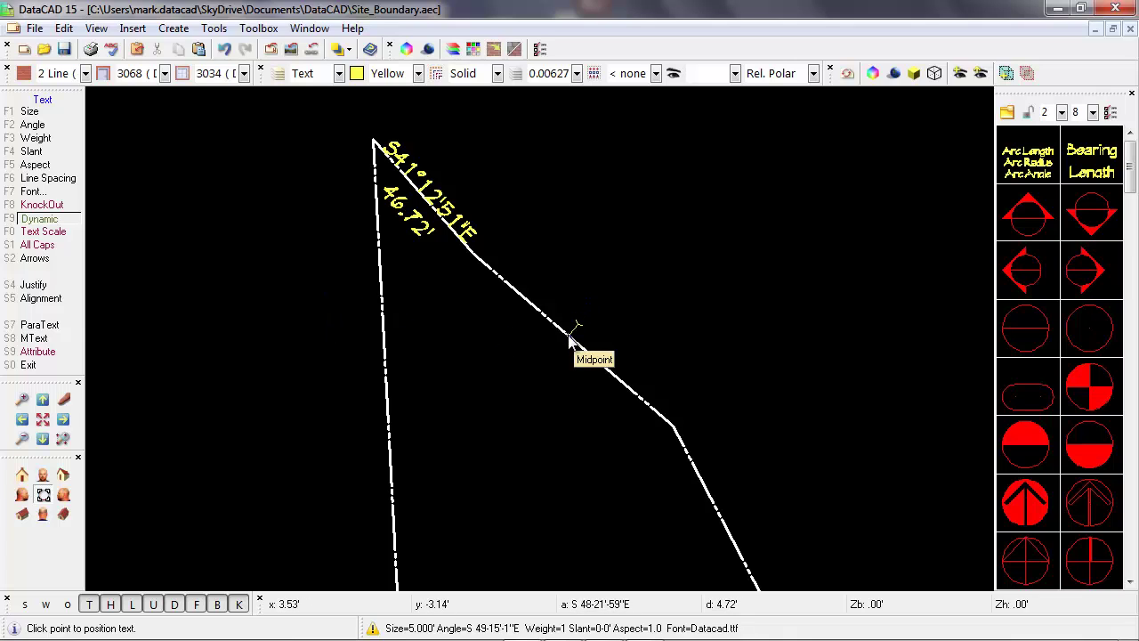
# - Label the second line at its midpoint with two text lines, S49°15'01"E and 80.60'
pyautogui.click(569, 335)
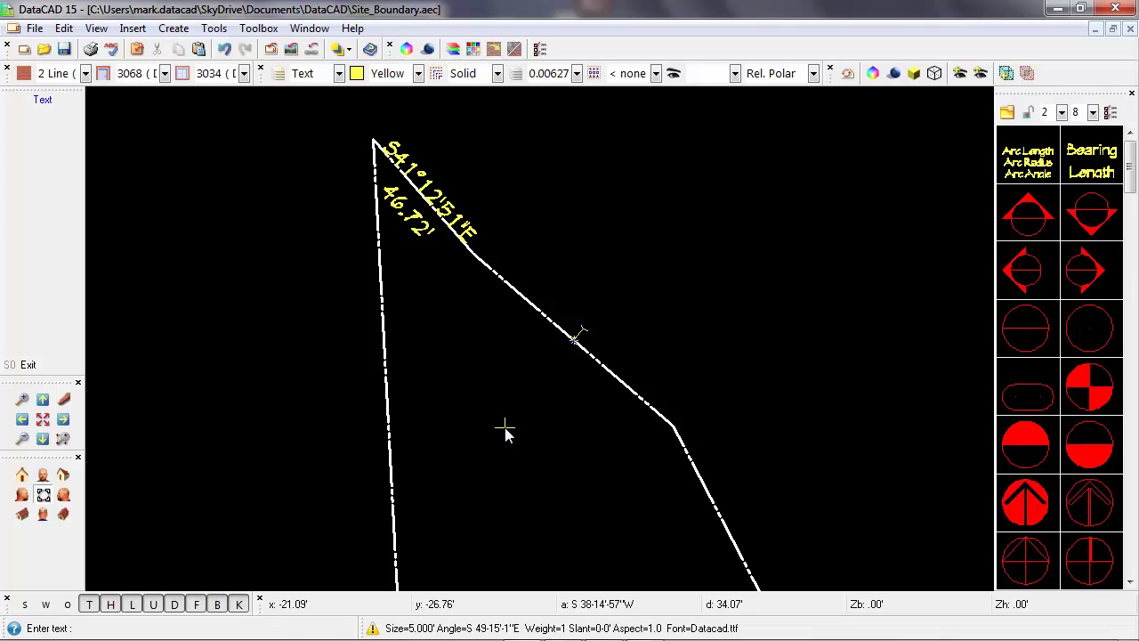
pyautogui.write('S49')
pyautogui.write('°')
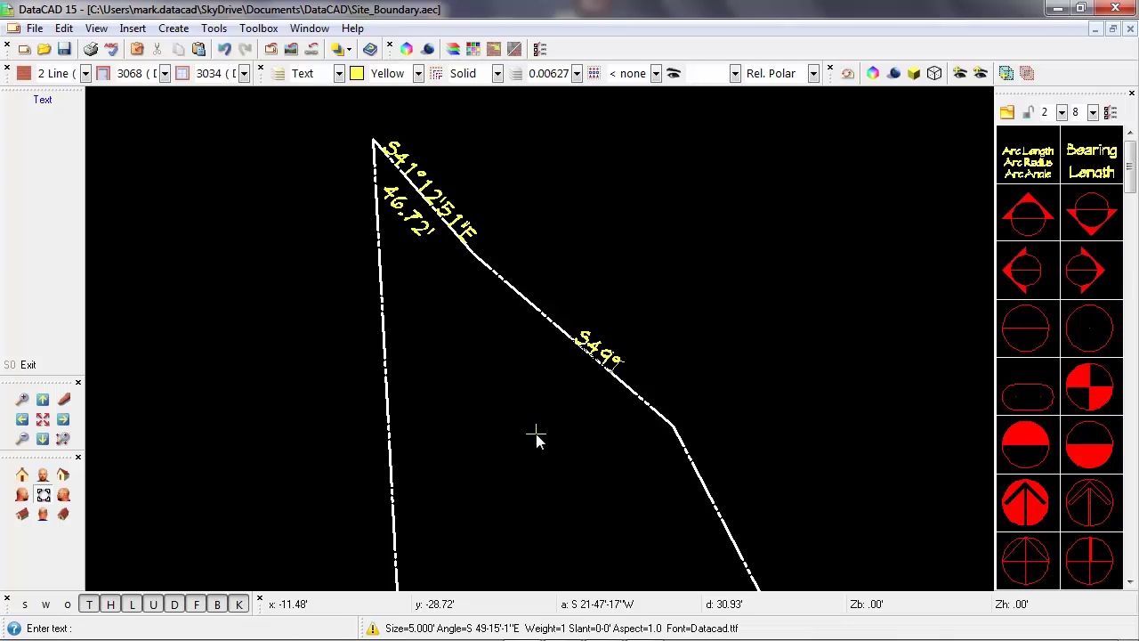
pyautogui.write('15\'01"E')
pyautogui.press('Return')
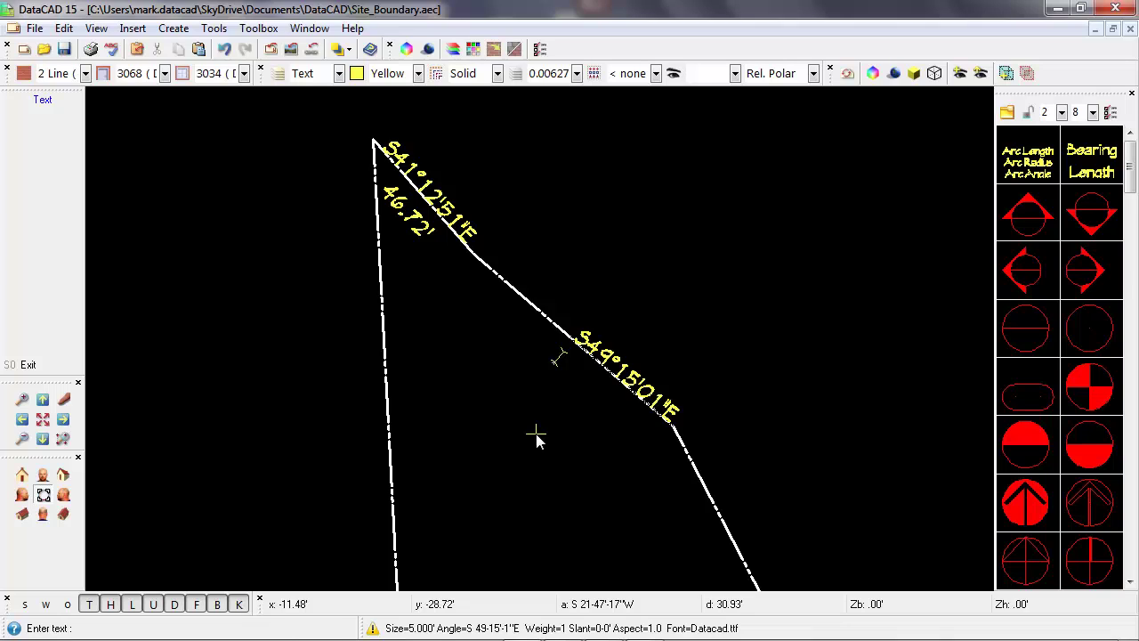
pyautogui.write('80')
pyautogui.write(".60'")
pyautogui.press('Return')
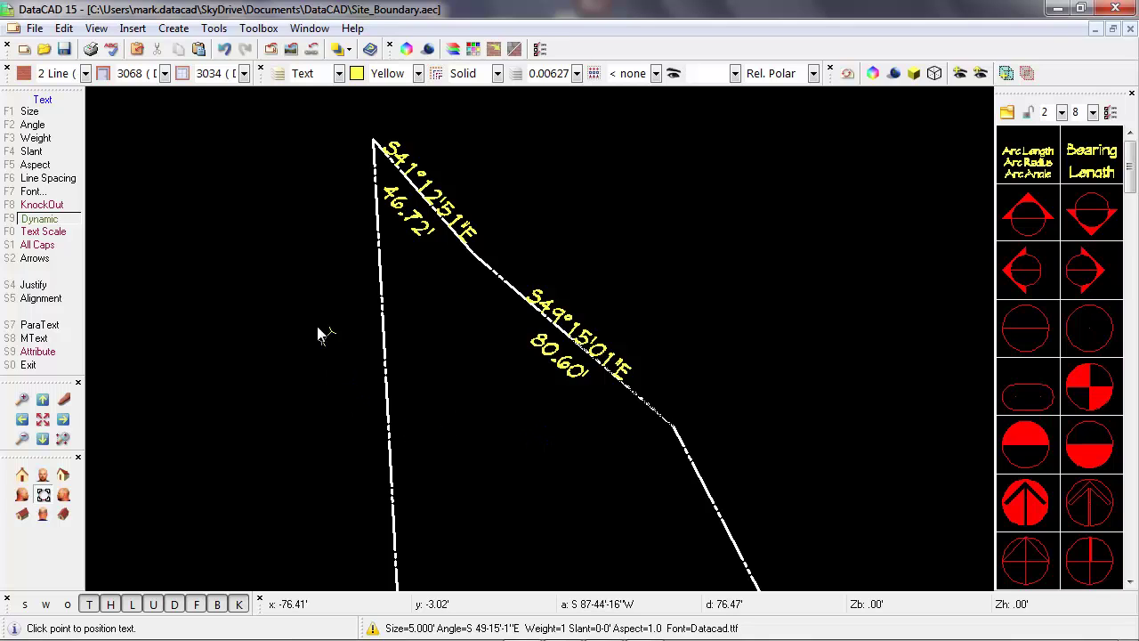
# - Leave the Text command and measure the third boundary line, below the line labelled S49°15'01"E, with the Line option of Measures
pyautogui.scroll(-1, 298, 280)
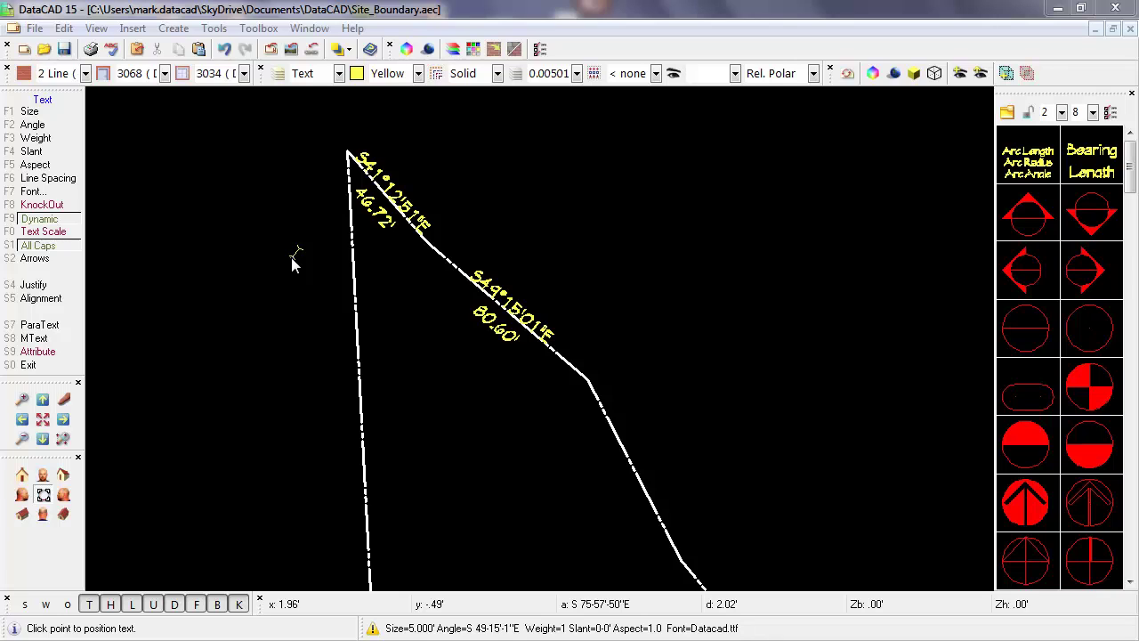
pyautogui.rightClick(294, 260)
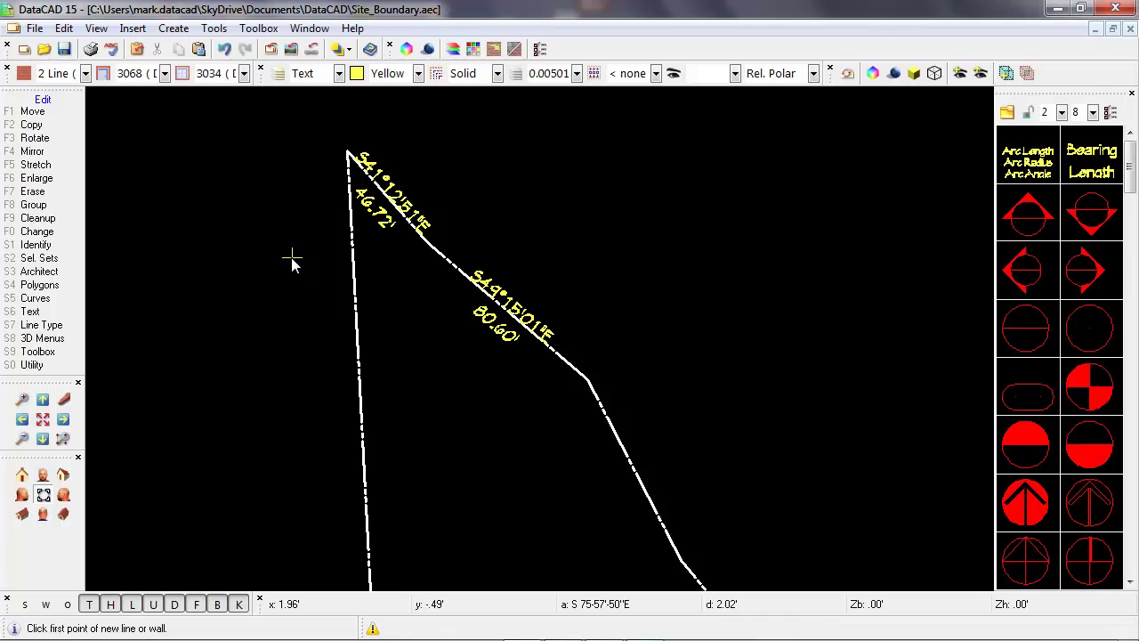
pyautogui.rightClick(294, 261)
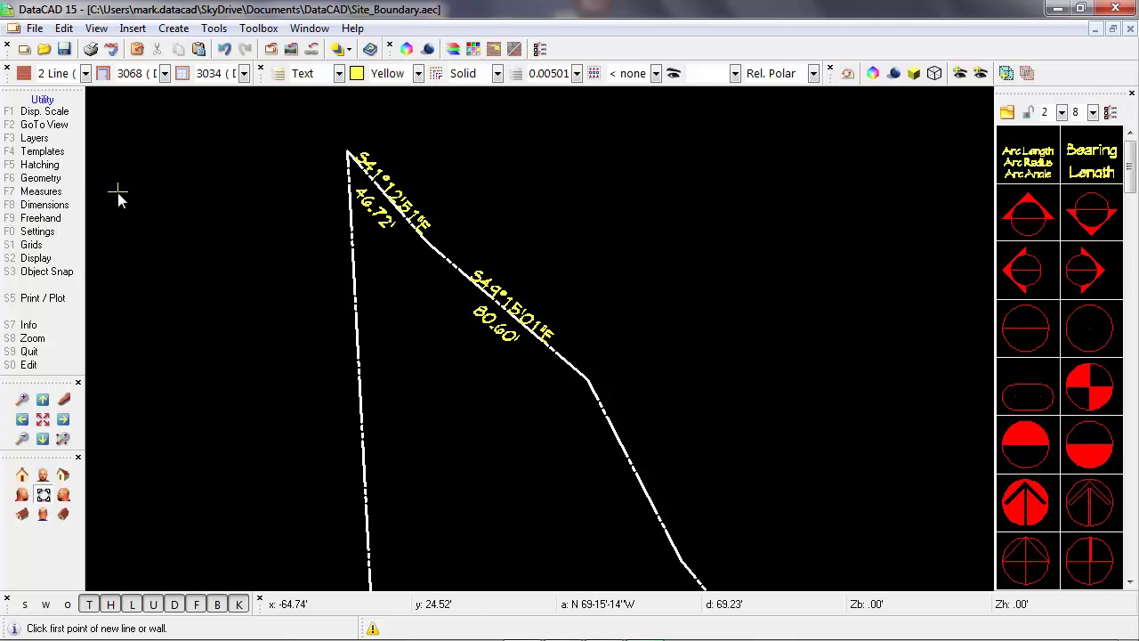
pyautogui.press('F7')
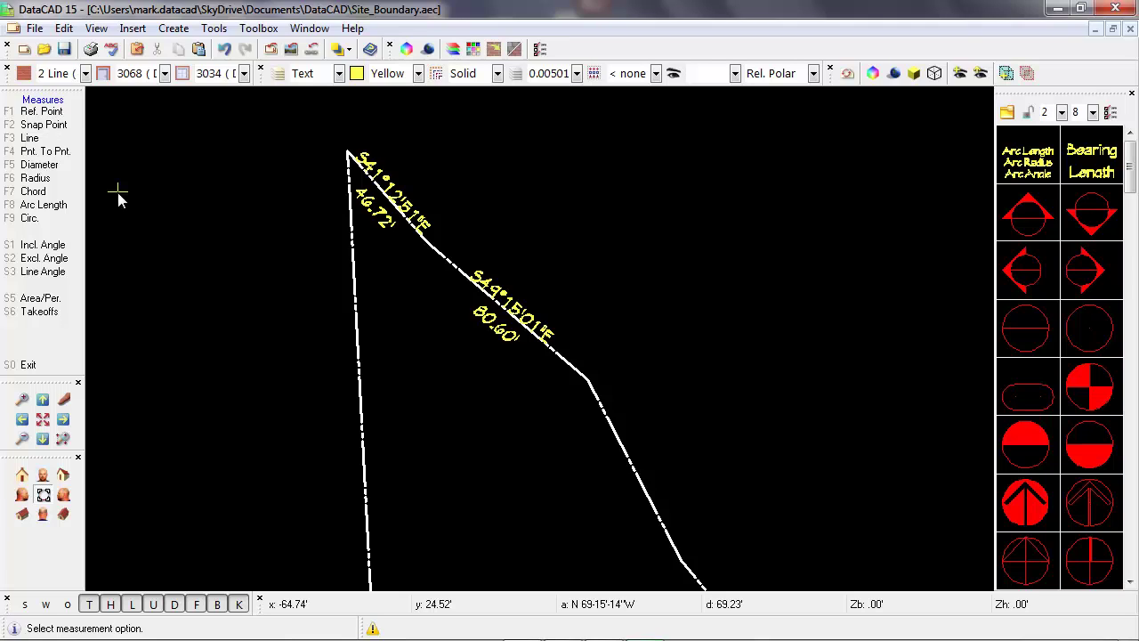
pyautogui.click(56, 138)
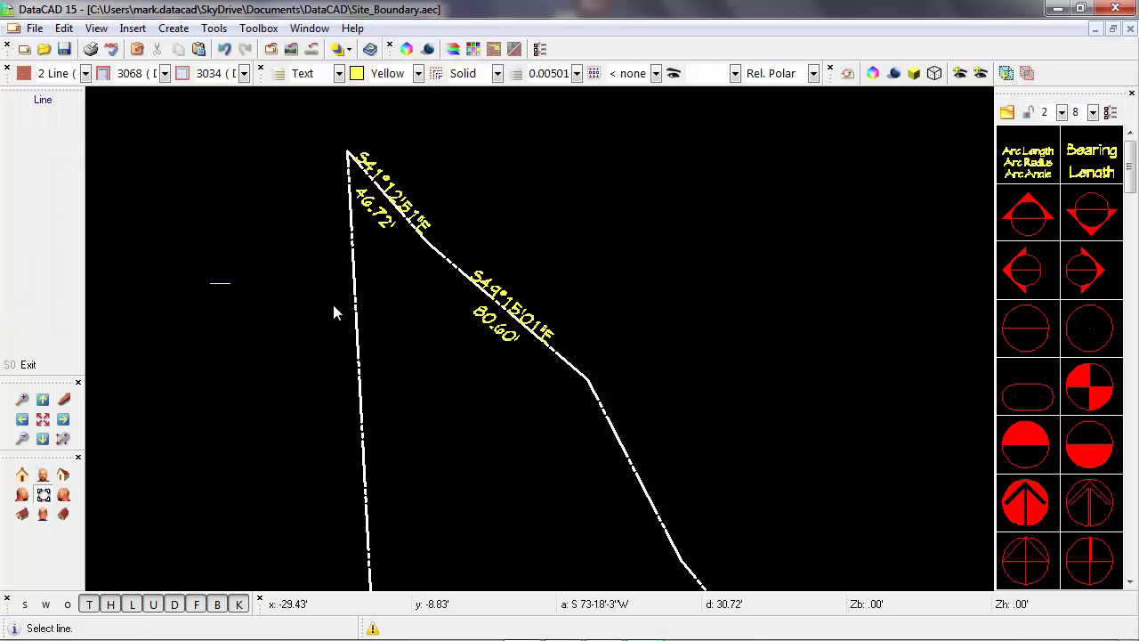
pyautogui.click(627, 464)
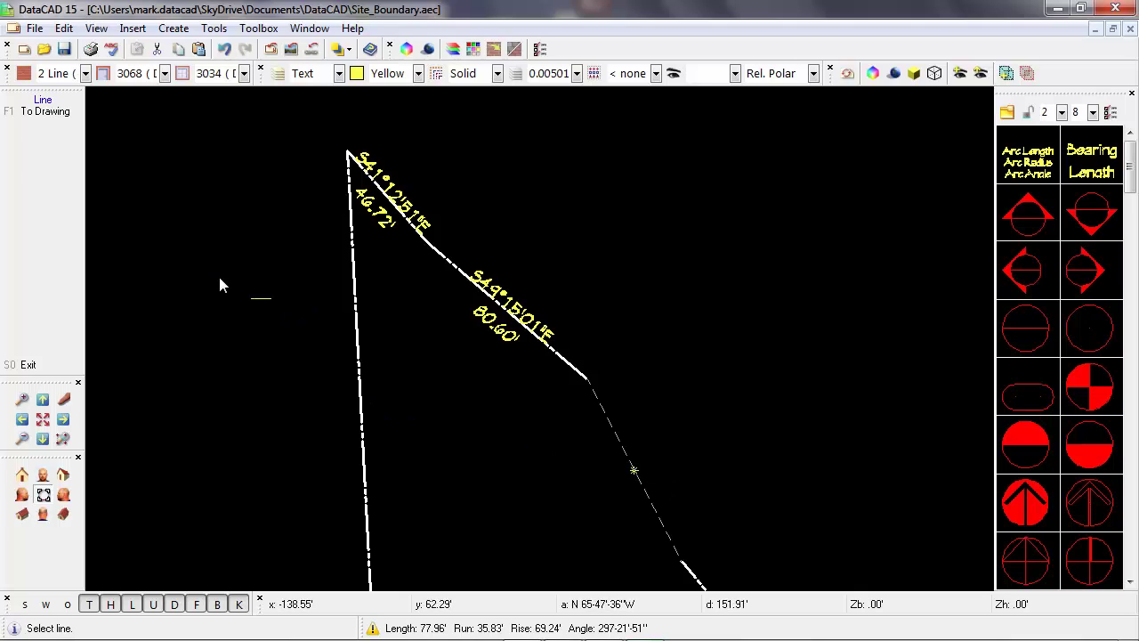
# - Send the third line's measured angle to the drawing, matching the text angle to that line's original bearing, S27.21.51E
pyautogui.click(64, 115)
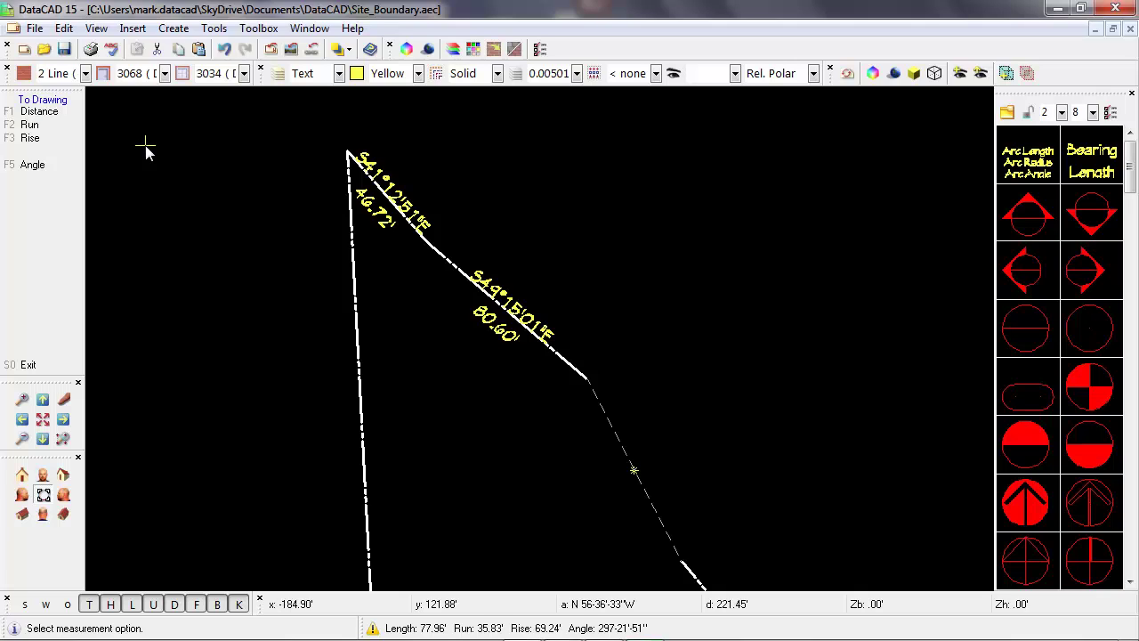
pyautogui.click(49, 167)
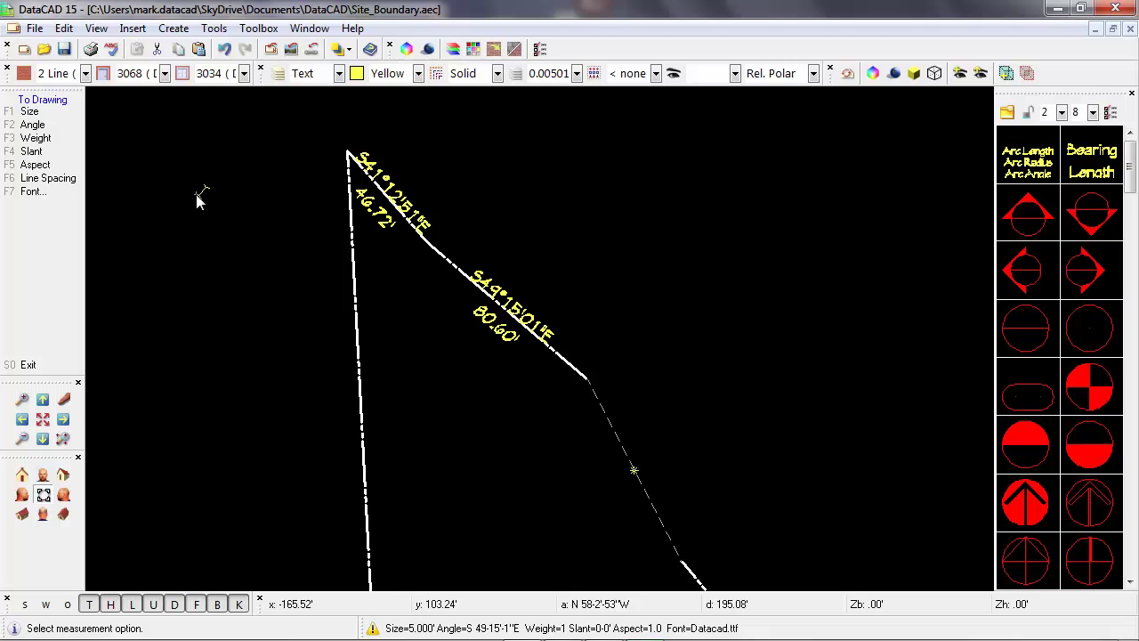
pyautogui.click(59, 129)
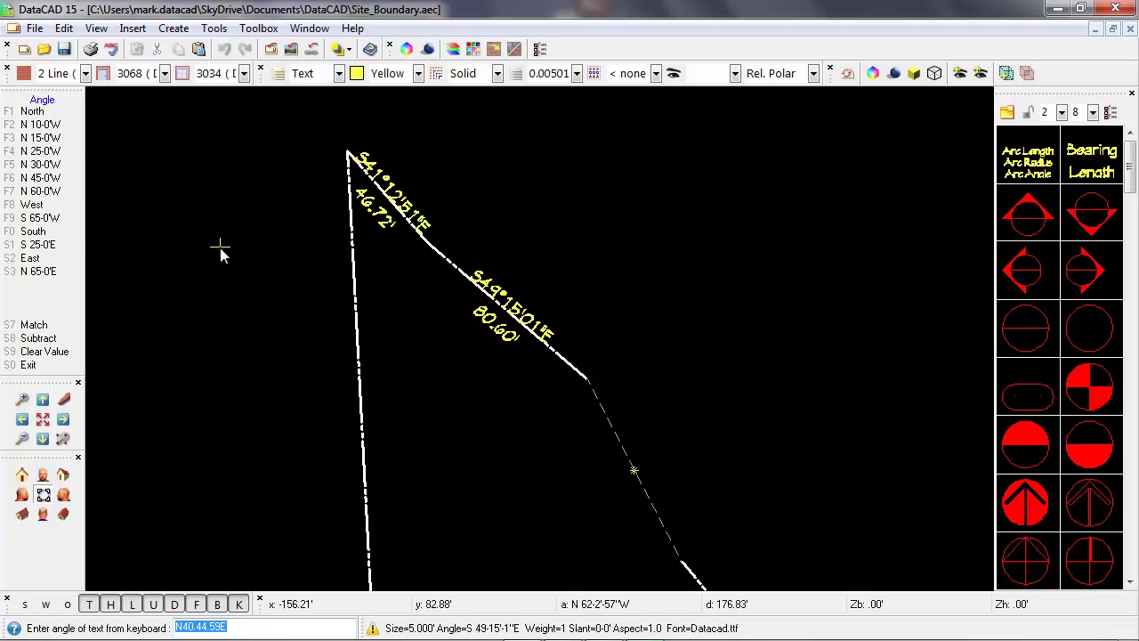
pyautogui.click(69, 322)
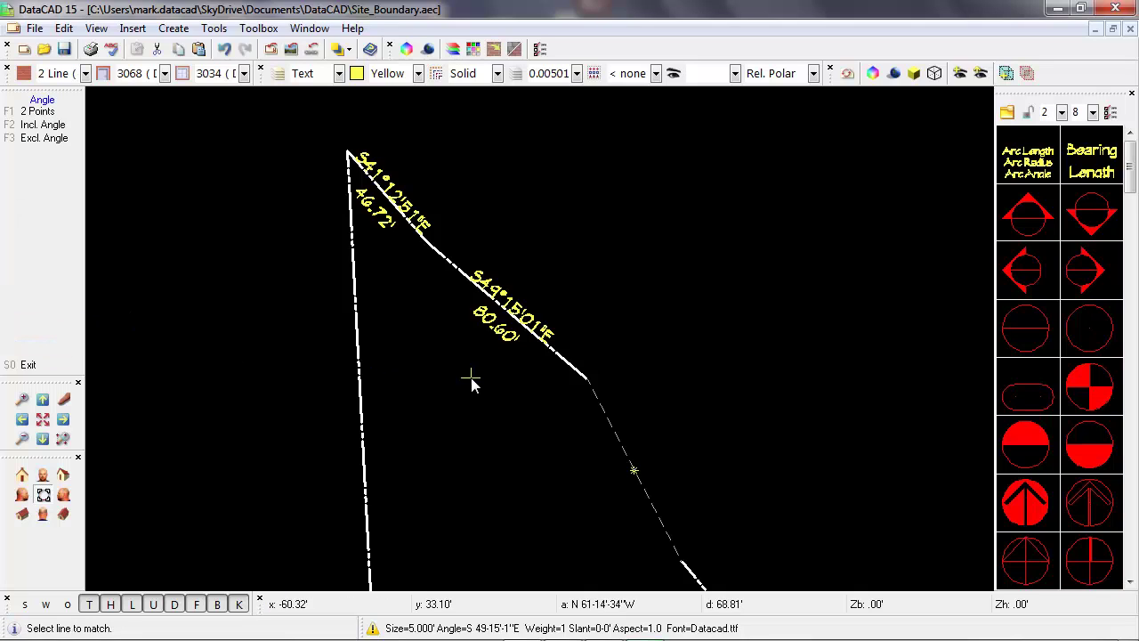
pyautogui.click(625, 454)
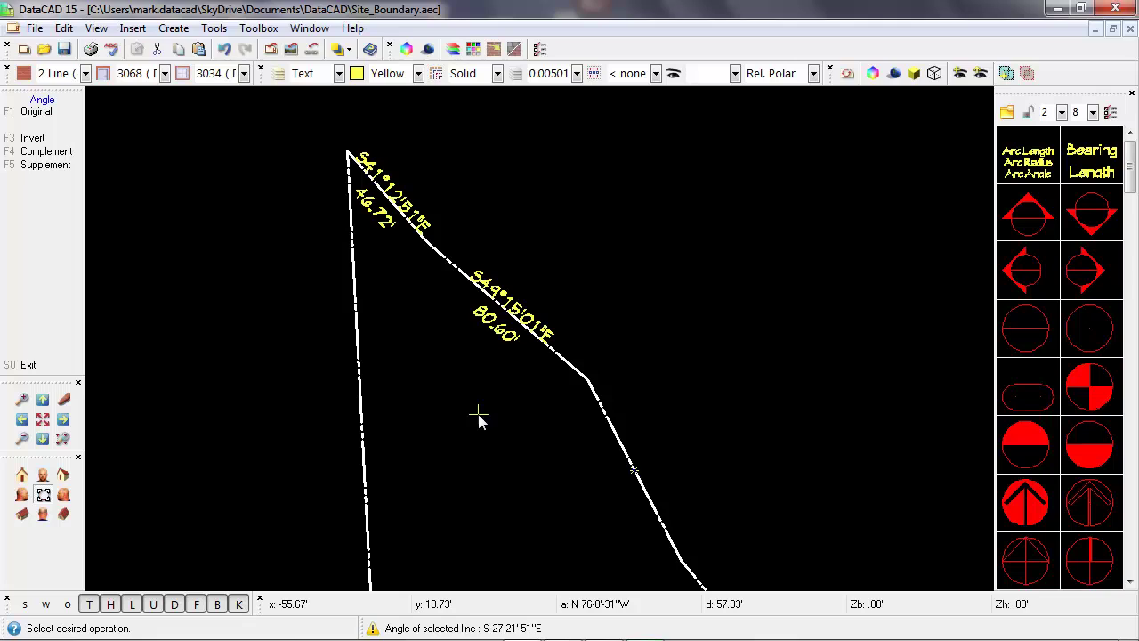
pyautogui.press('F1')
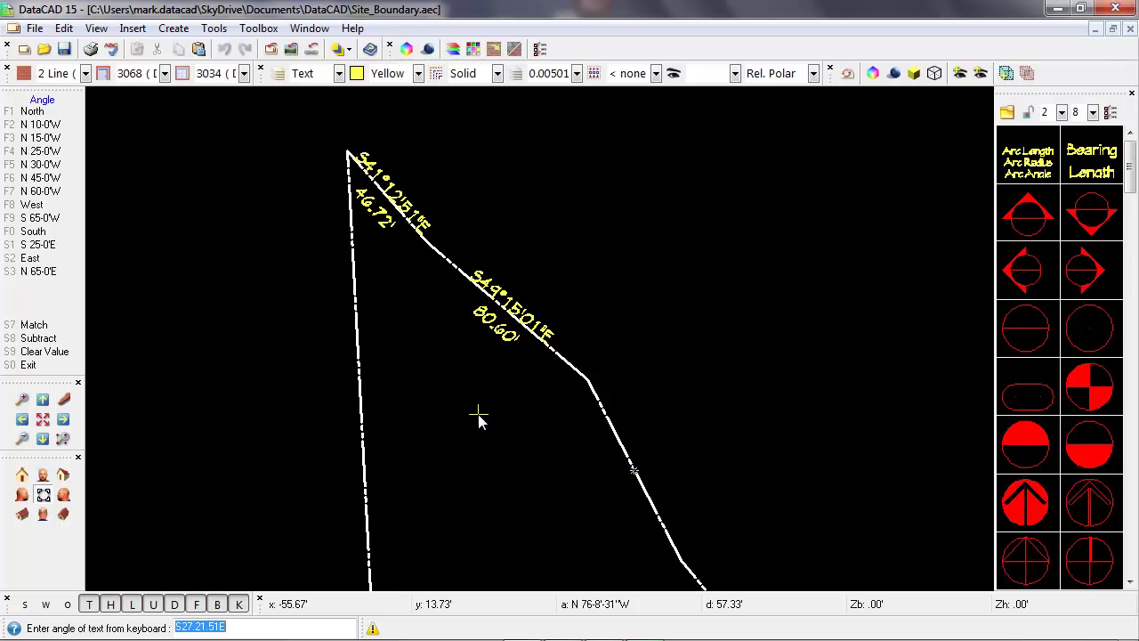
pyautogui.press('Return')
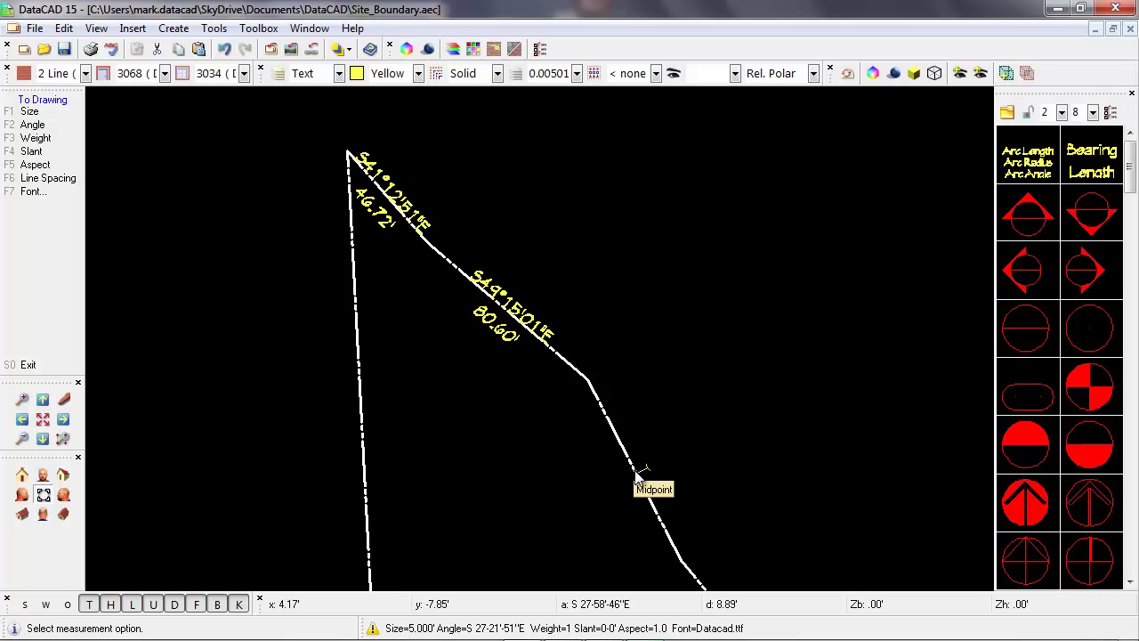
# - Place the measured bearing at the third line's midpoint and its measured distance alongside, on the inner side of the boundary
pyautogui.click(637, 479)
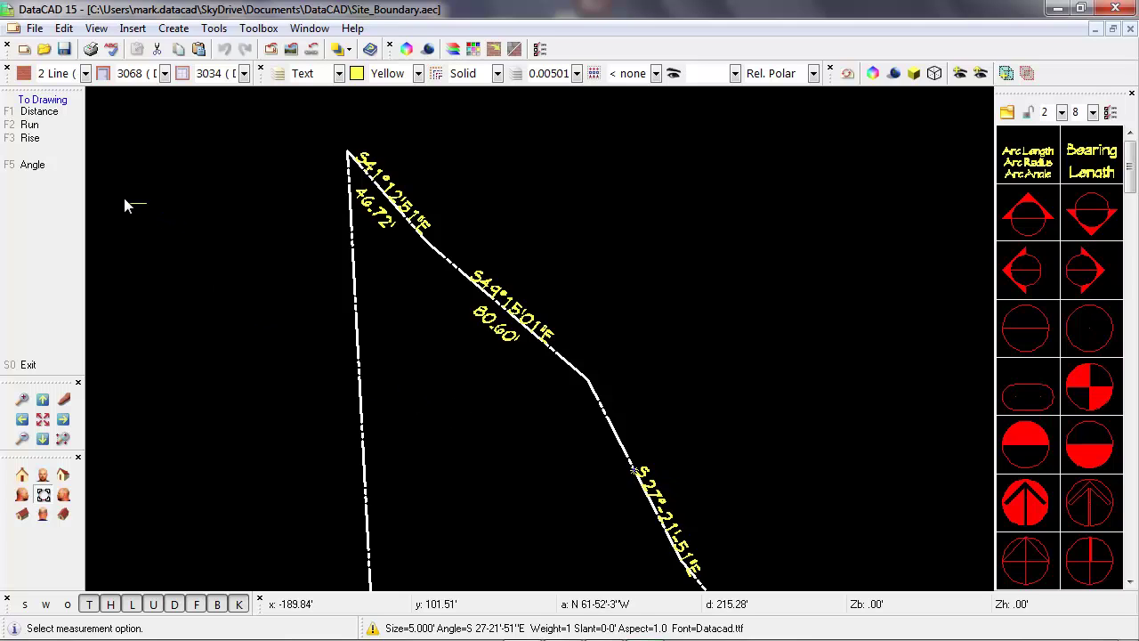
pyautogui.click(69, 115)
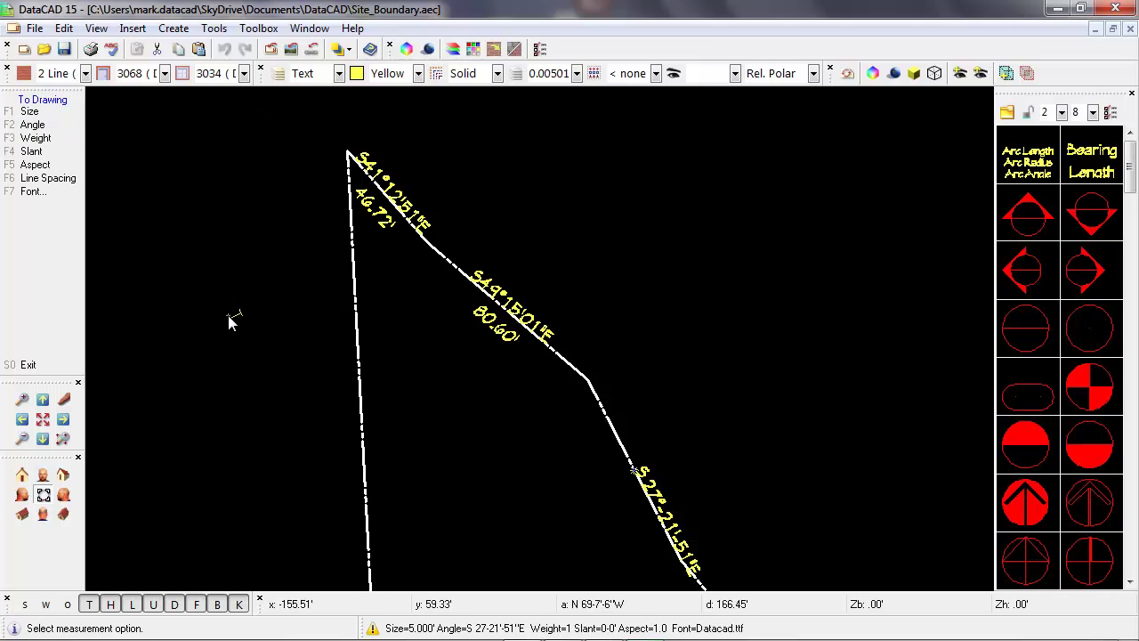
pyautogui.click(614, 483)
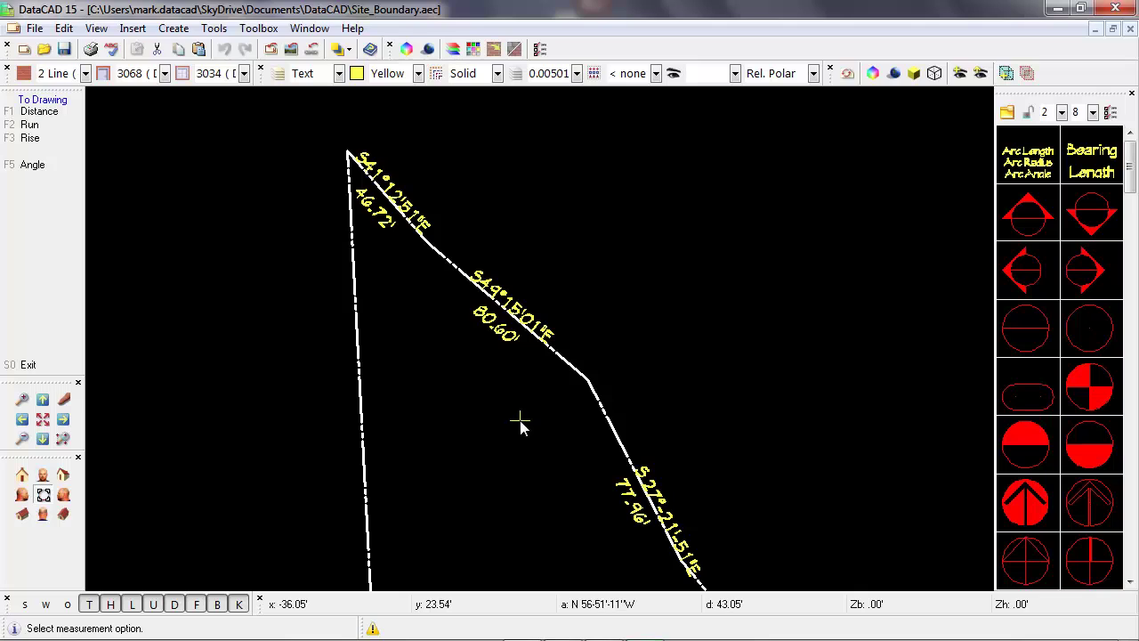
# - Measure the fourth boundary line, below the third, with the Line option of Measures
pyautogui.moveTo(520, 425); pyautogui.dragTo(525, 417, button='middle')
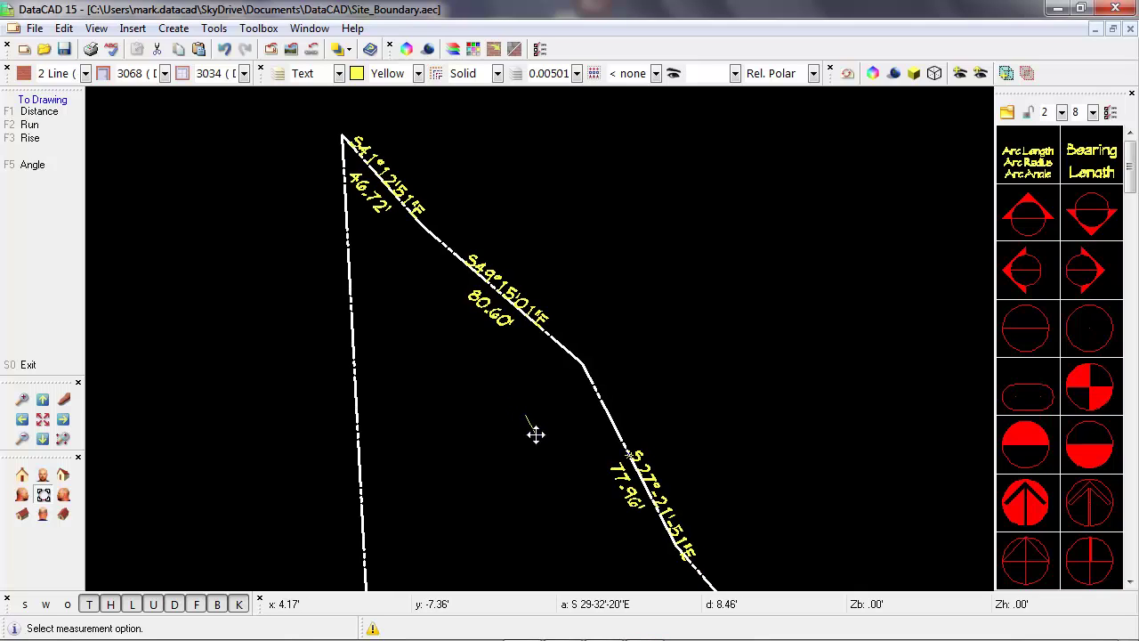
pyautogui.moveTo(537, 435)
pyautogui.mouseDown(button='middle')
pyautogui.moveTo(430, 208)
pyautogui.moveTo(403, 178)
pyautogui.mouseUp(button='middle')
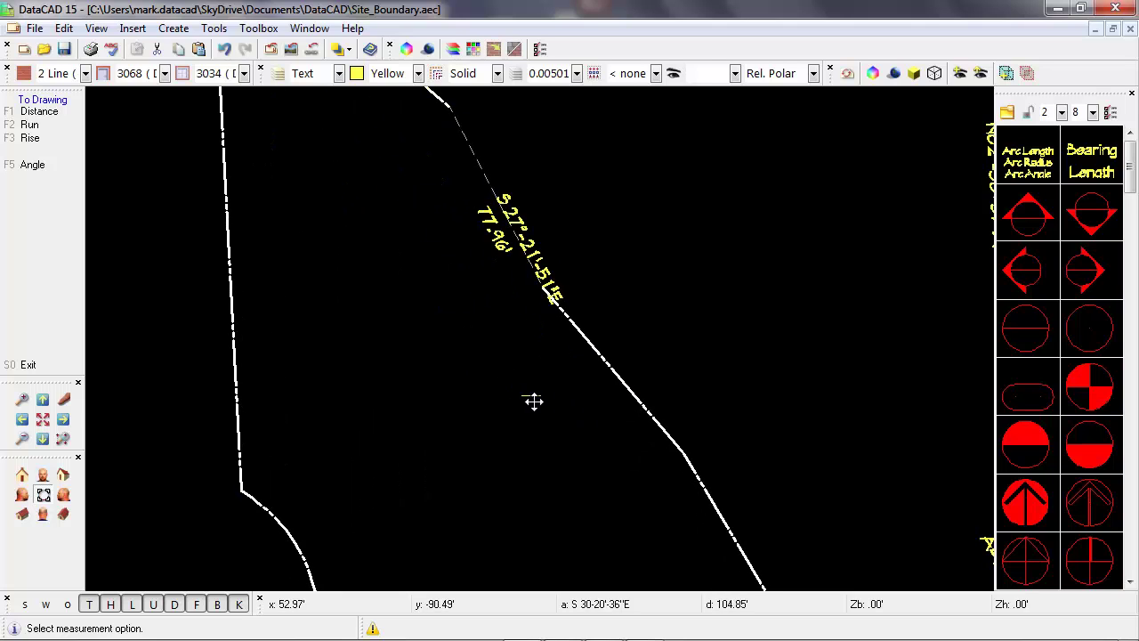
pyautogui.moveTo(551, 415); pyautogui.dragTo(556, 323, button='middle')
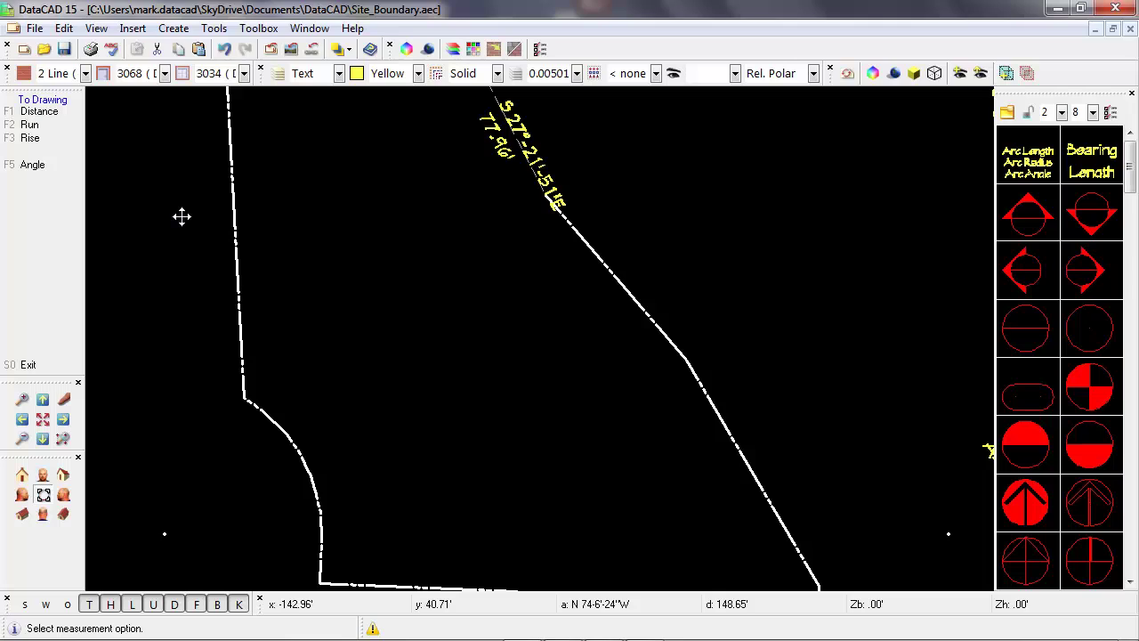
pyautogui.press('F5')
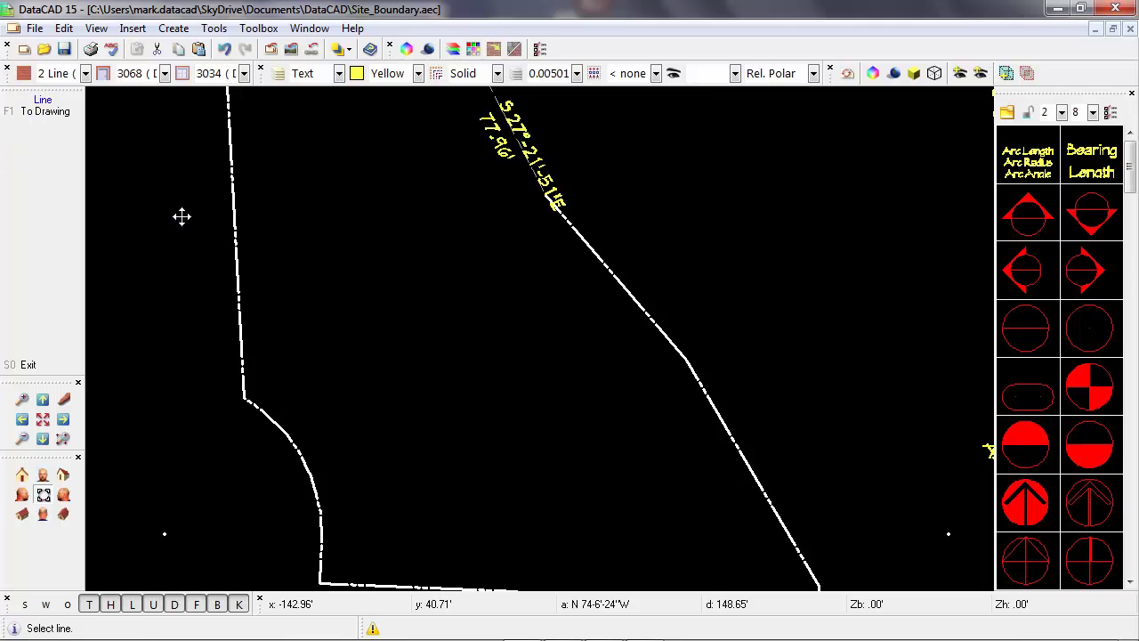
pyautogui.rightClick(182, 216)
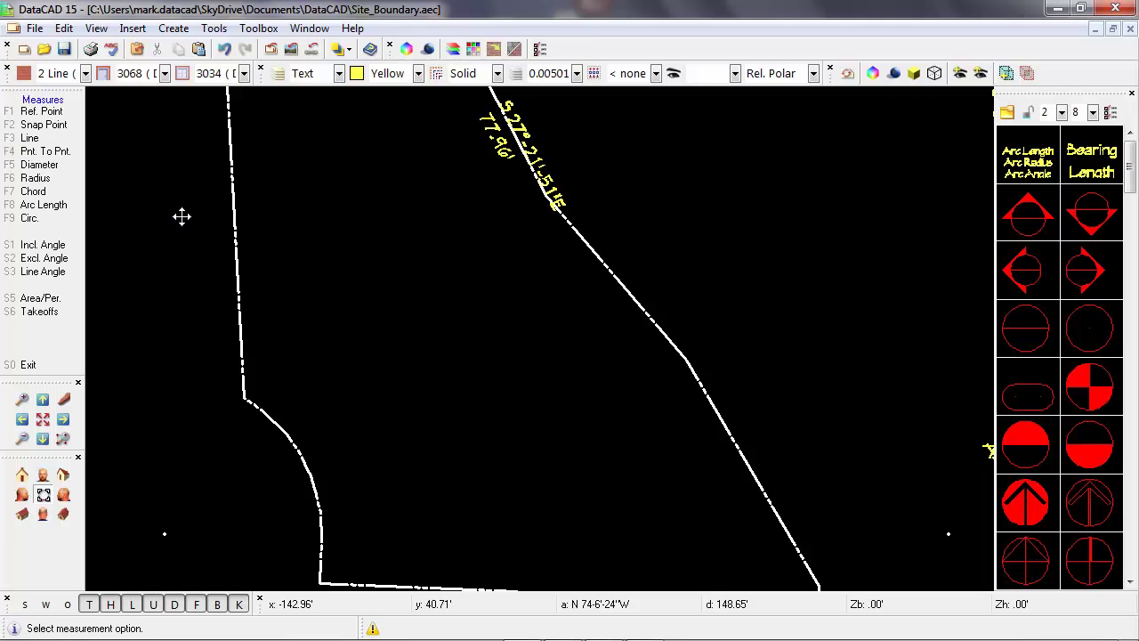
pyautogui.click(30, 139)
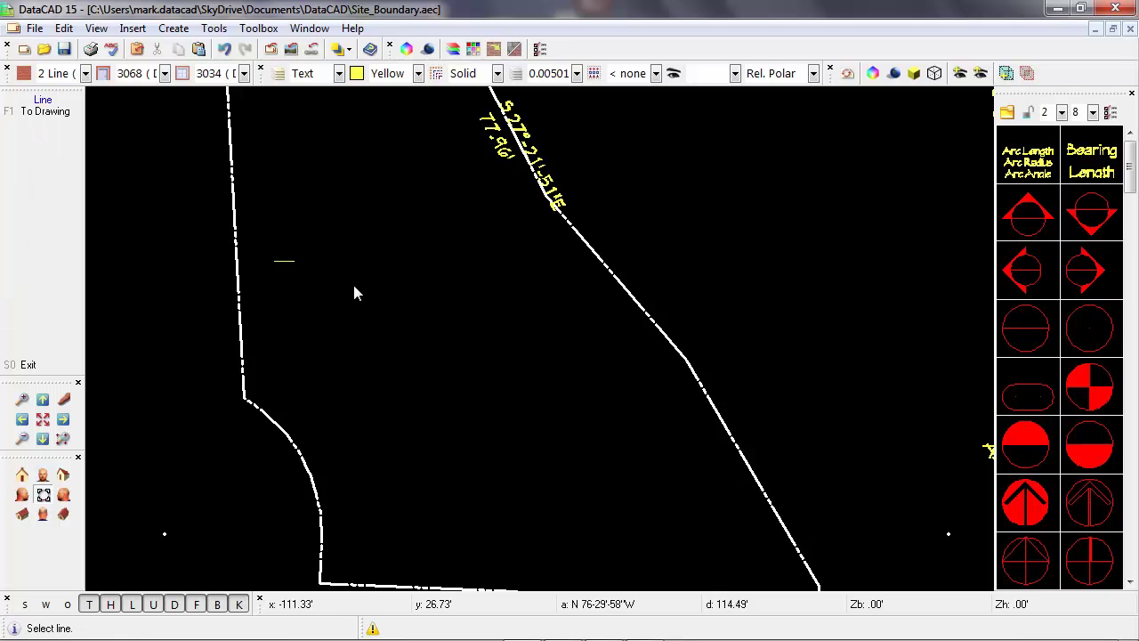
pyautogui.click(621, 281)
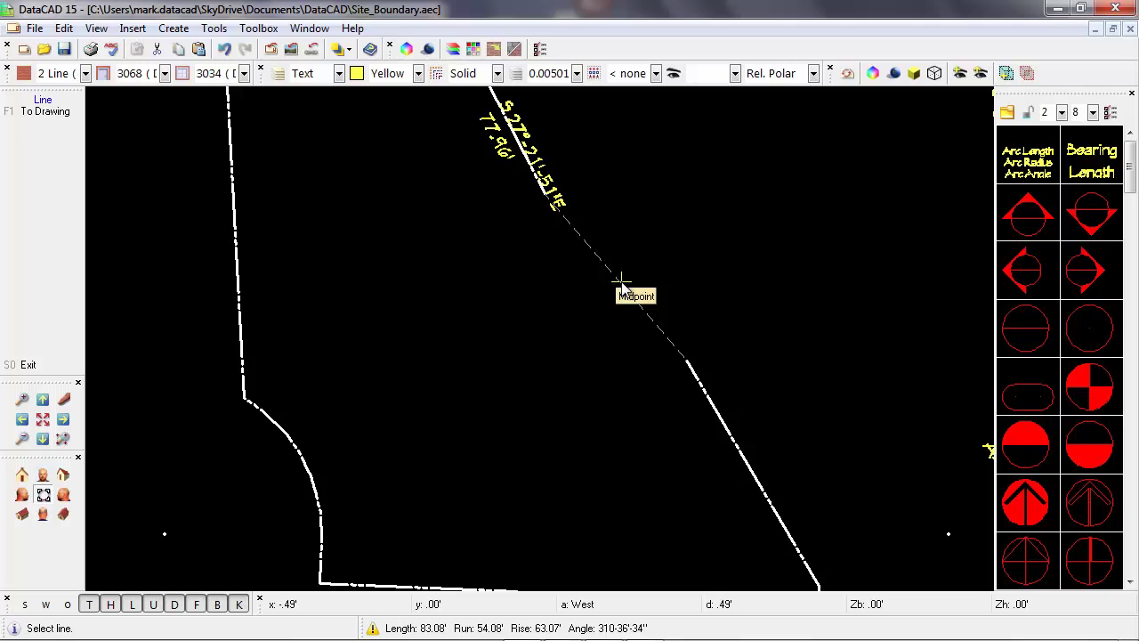
# - Send the fourth line's measured angle to the drawing, matching the text angle to that line's original bearing, S40.36.34E
pyautogui.click(56, 116)
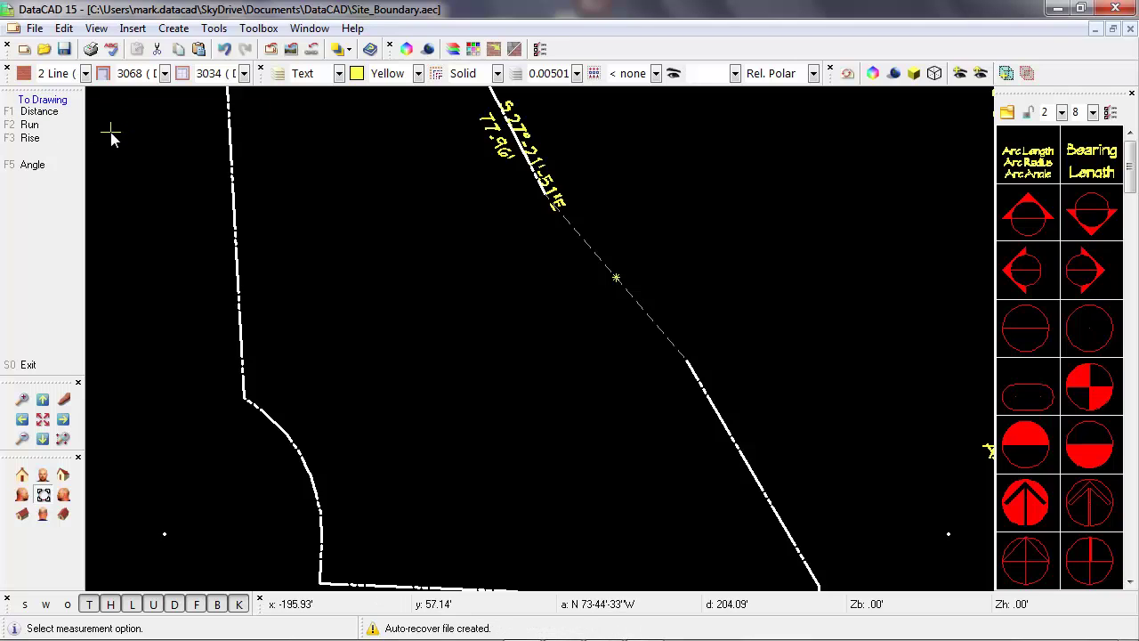
pyautogui.click(46, 166)
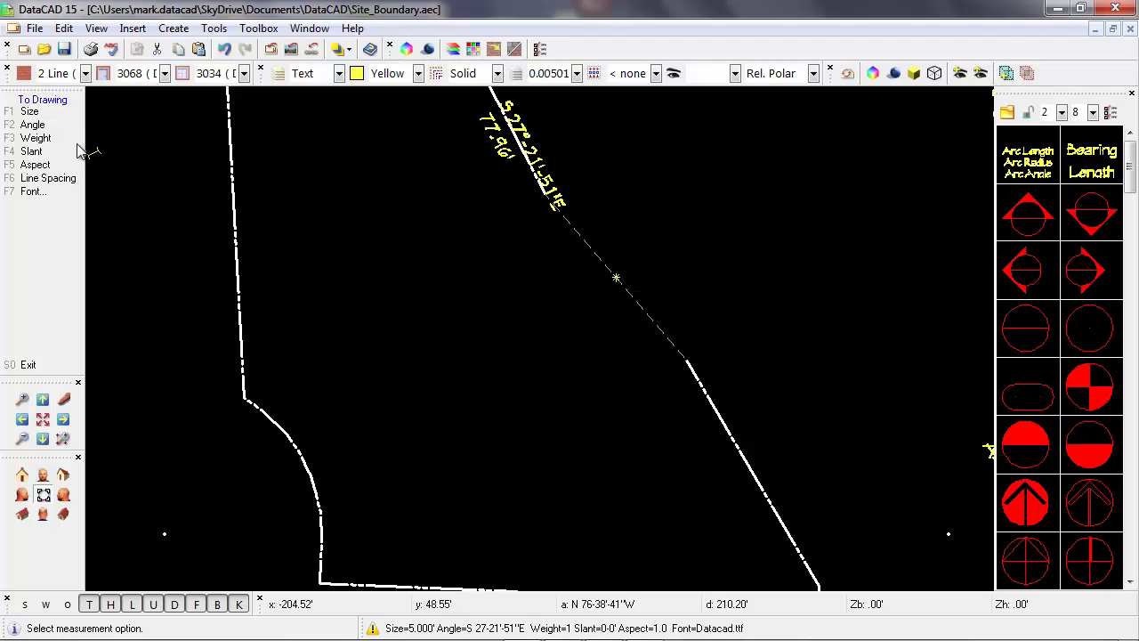
pyautogui.click(46, 126)
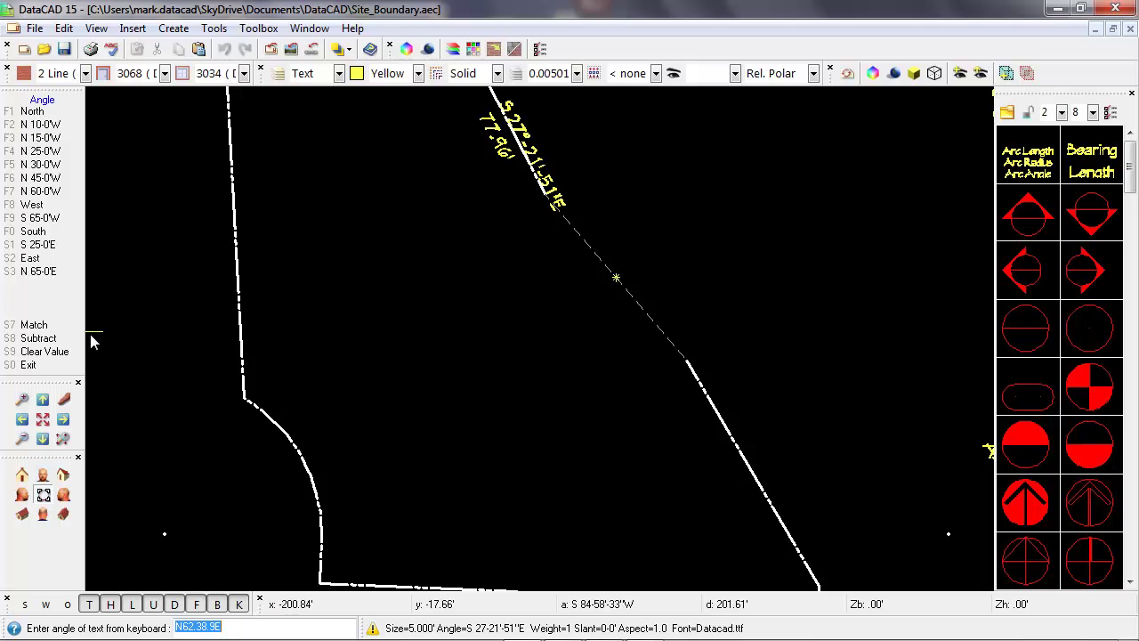
pyautogui.click(36, 325)
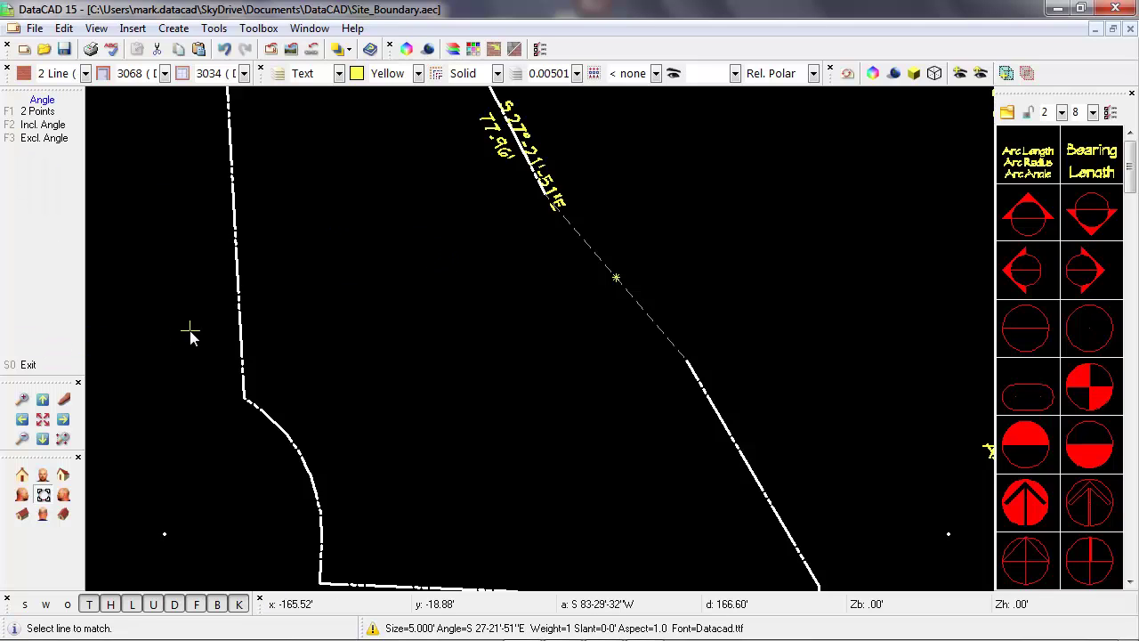
pyautogui.click(598, 260)
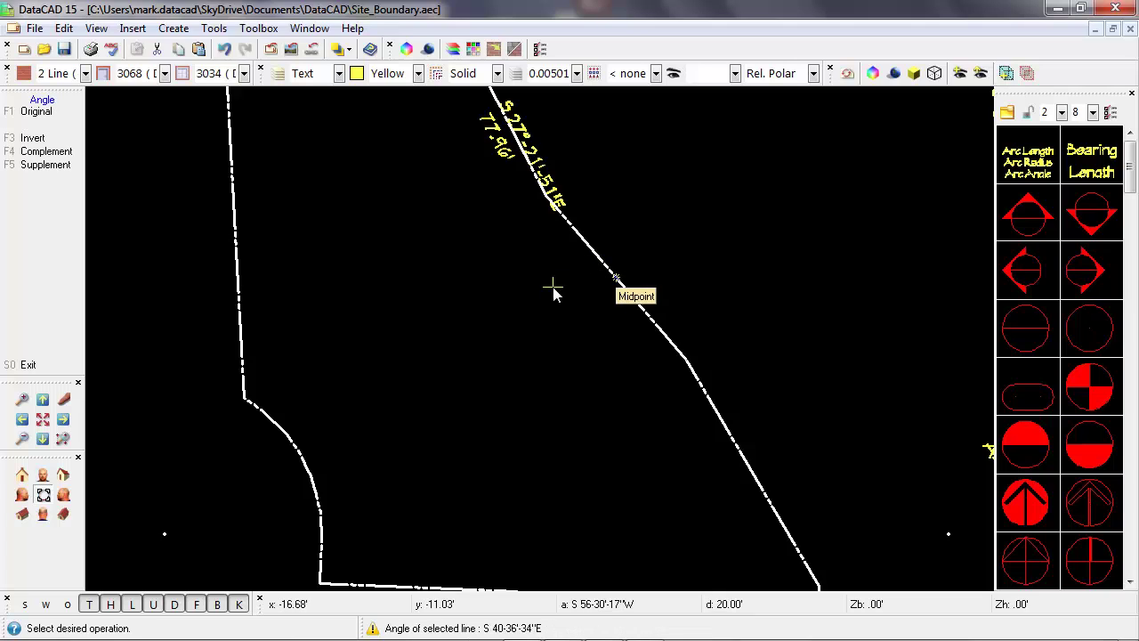
pyautogui.press('F1')
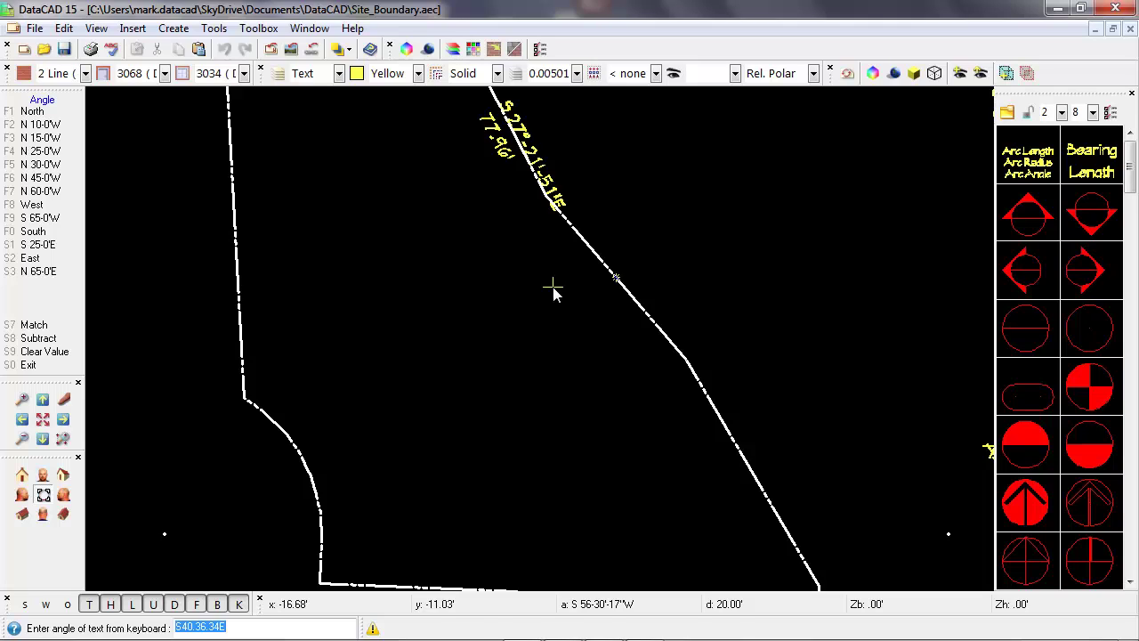
pyautogui.press('Return')
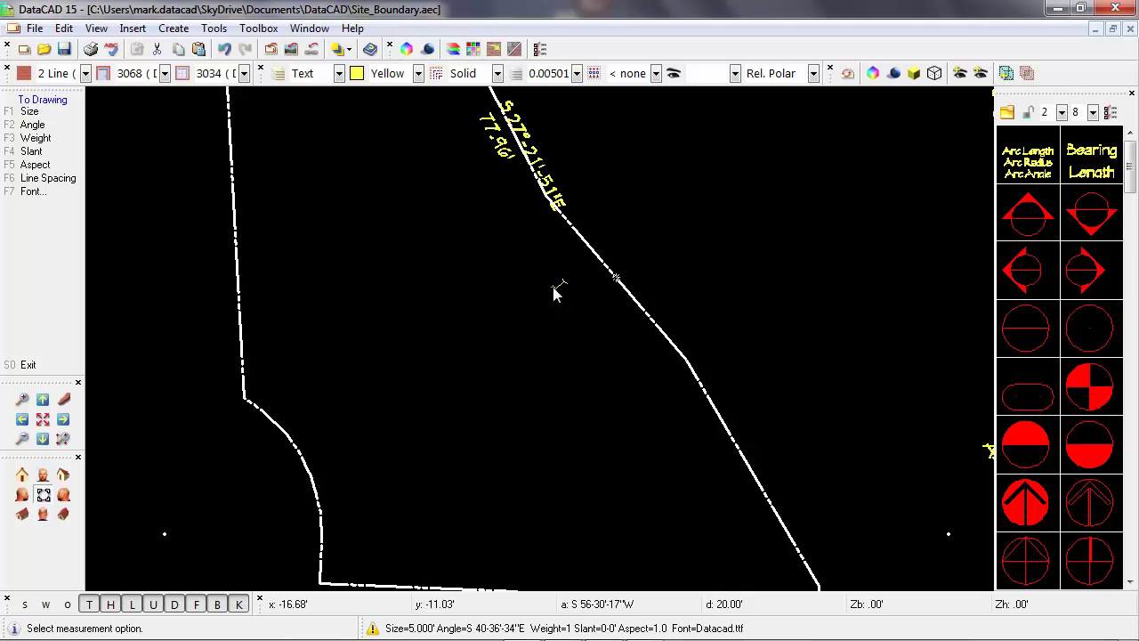
# - Place the measured bearing at the fourth line's midpoint and its measured distance on the inner side, and leave the Measures command
pyautogui.click(621, 279)
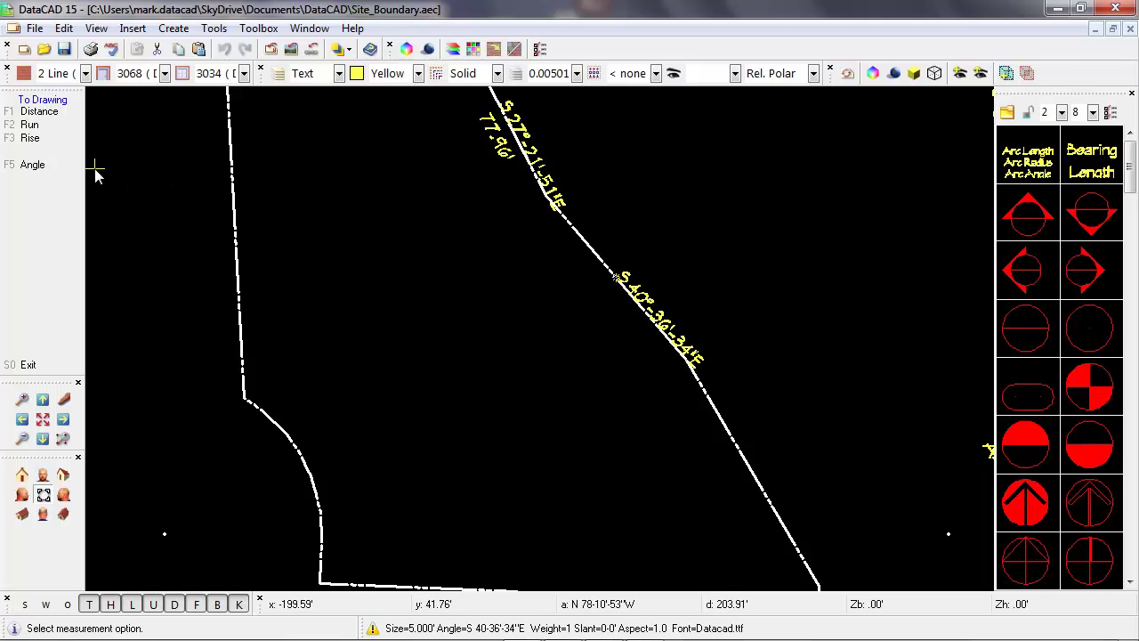
pyautogui.click(64, 123)
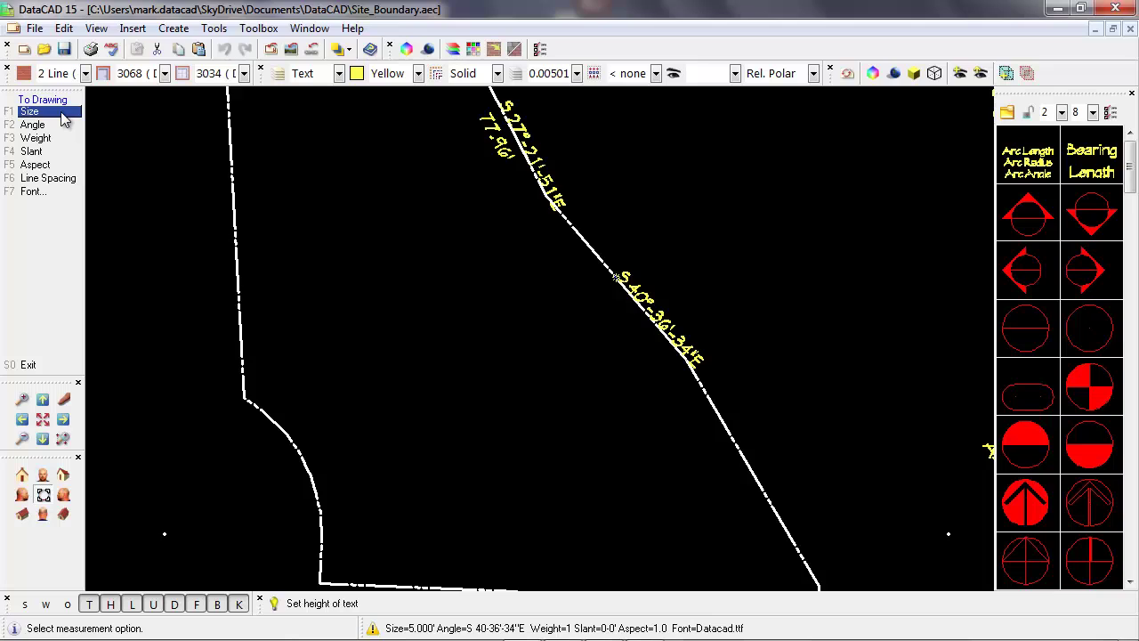
pyautogui.click(598, 300)
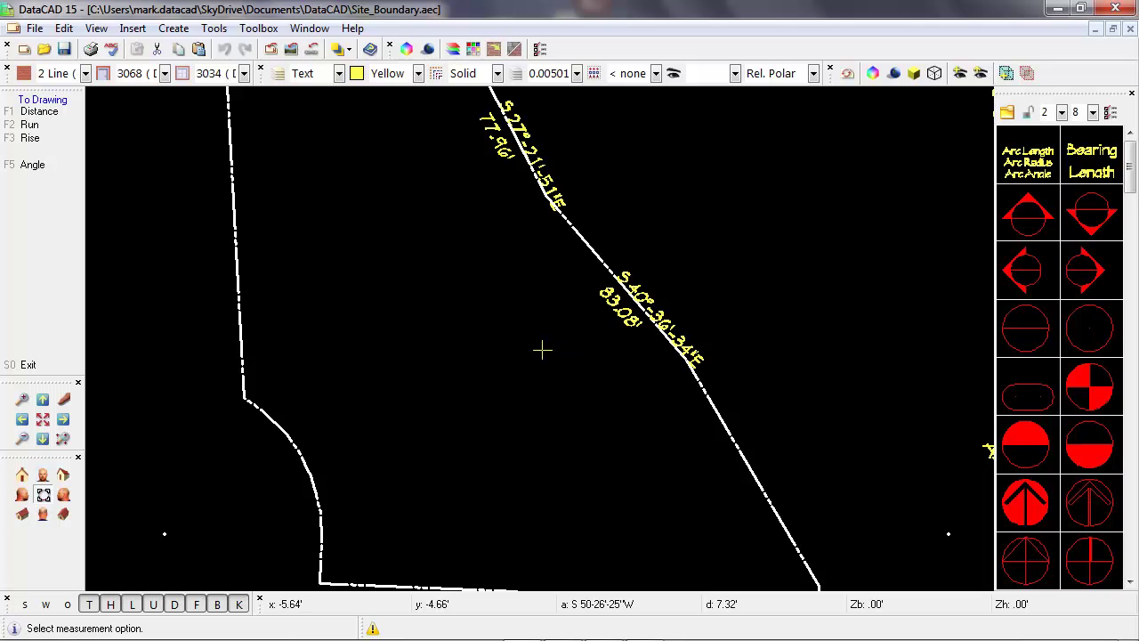
pyautogui.press('F5')
pyautogui.rightClick(542, 350)
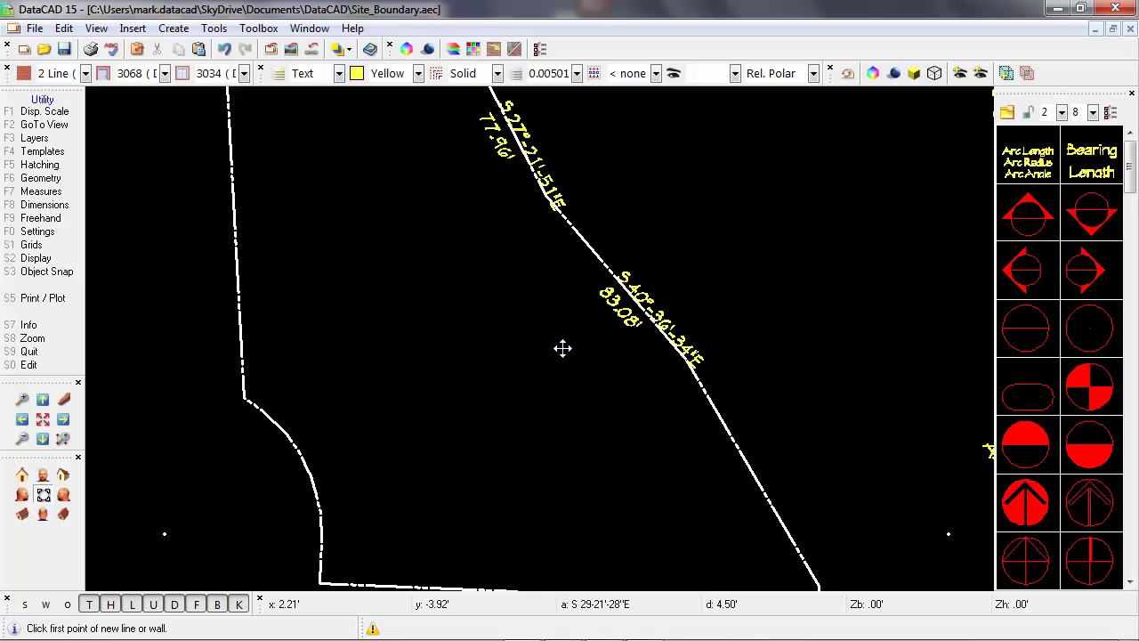
pyautogui.moveTo(563, 348); pyautogui.dragTo(478, 241, button='middle')
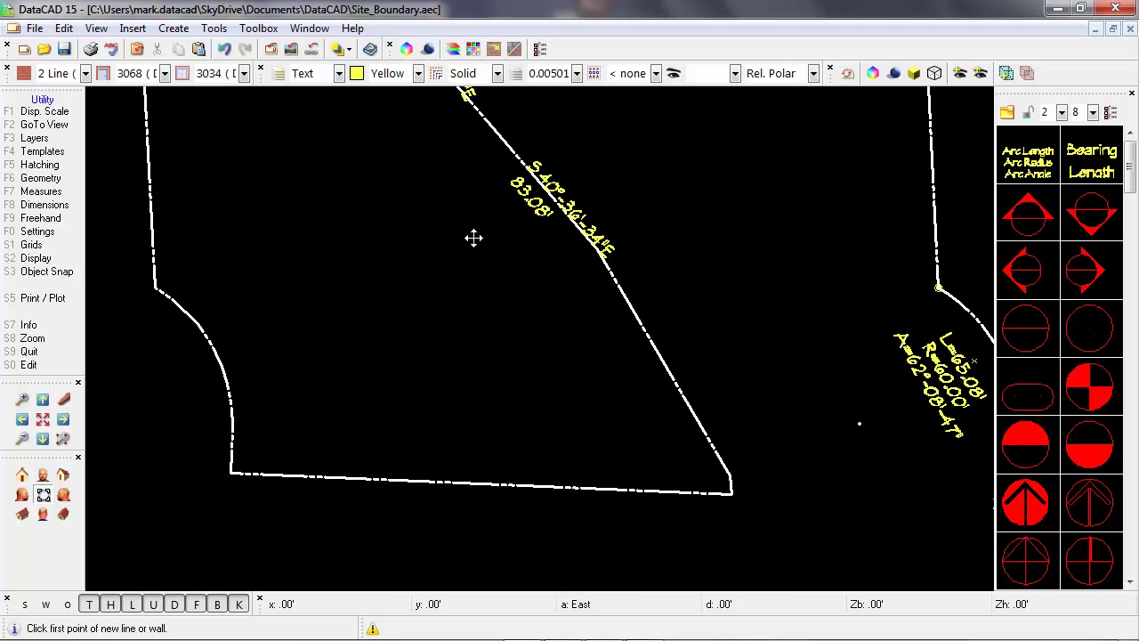
# - Insert a Bearing/Length symbol at the midpoint of the fifth boundary line, below the S40°-36'-34"E line, aligned to its lower endpoint
pyautogui.click(1094, 151)
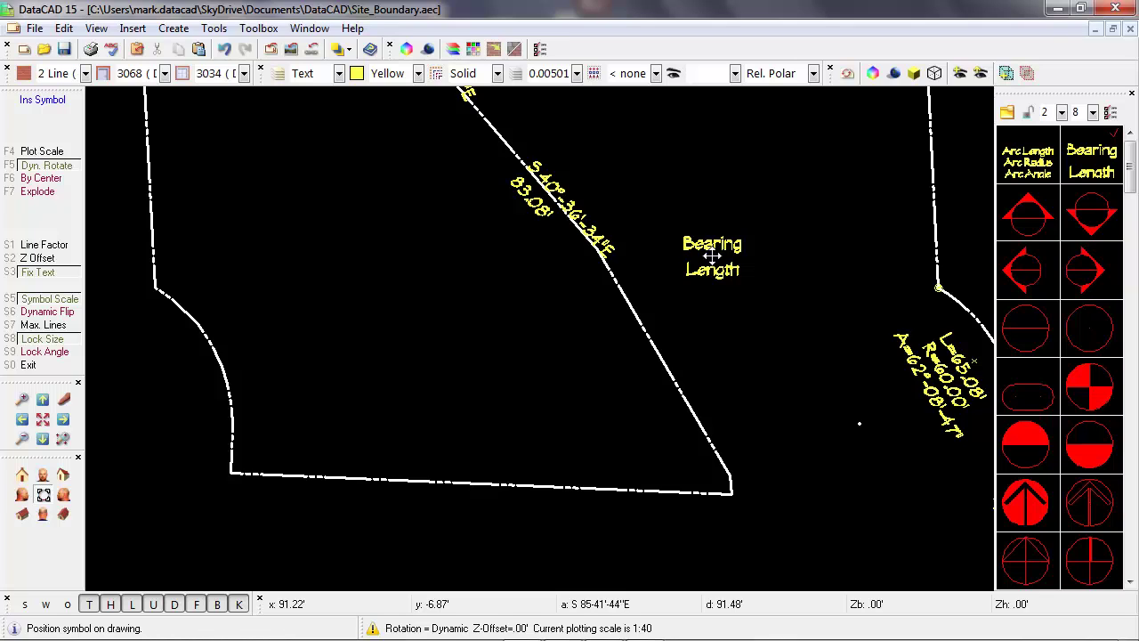
pyautogui.click(665, 358)
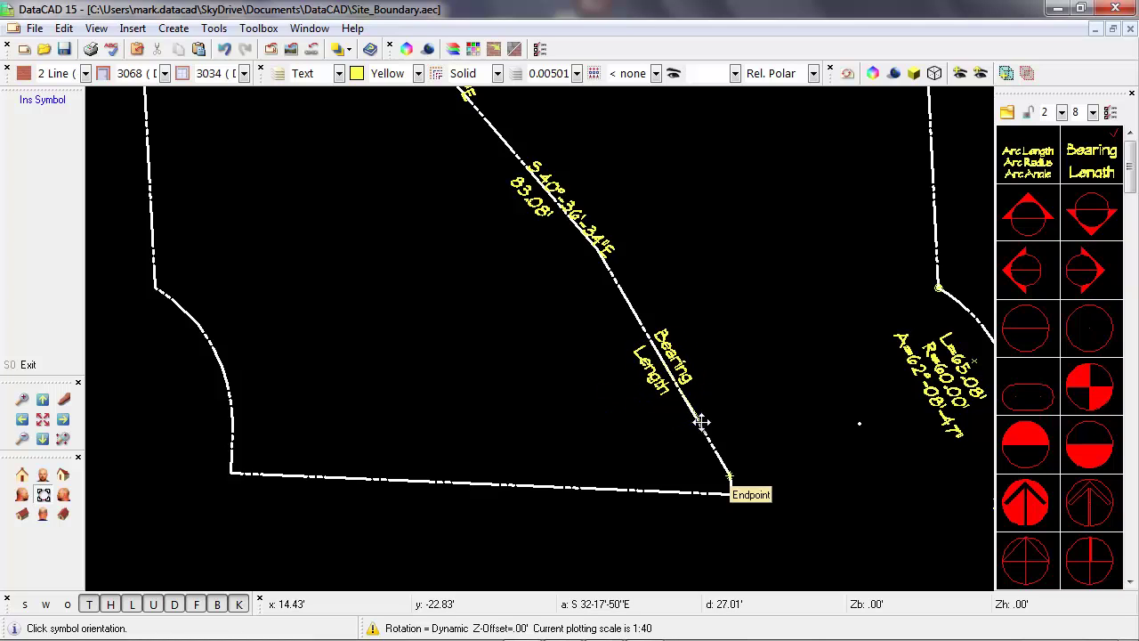
pyautogui.click(730, 478)
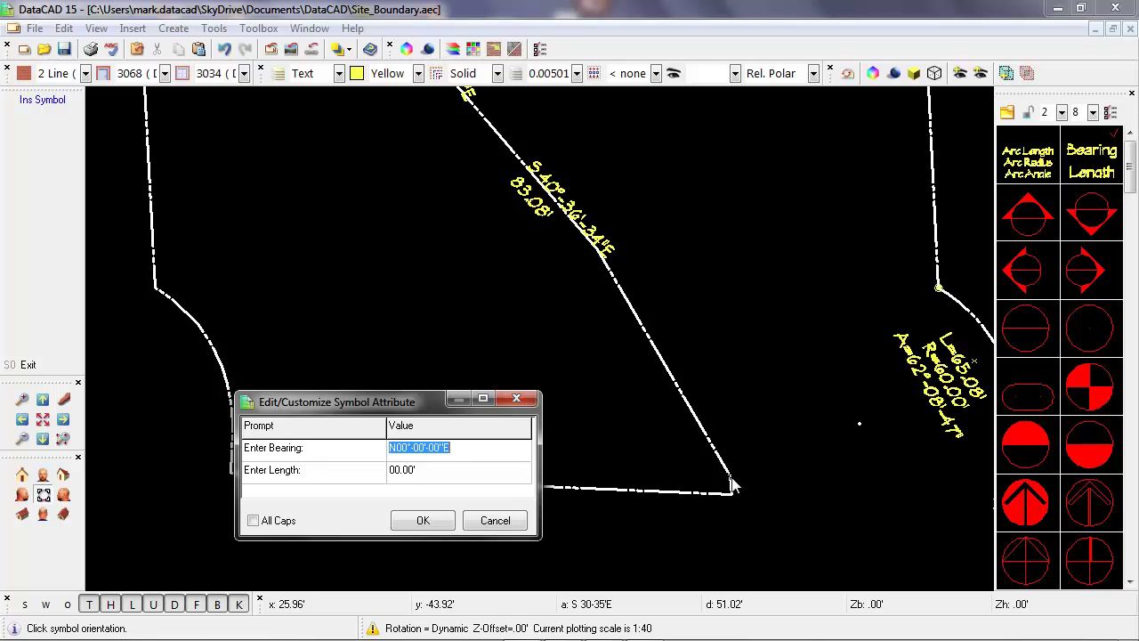
# - Give the fifth line's label the bearing S30°-20'-09"E and the length 100.00'
pyautogui.click(447, 447)
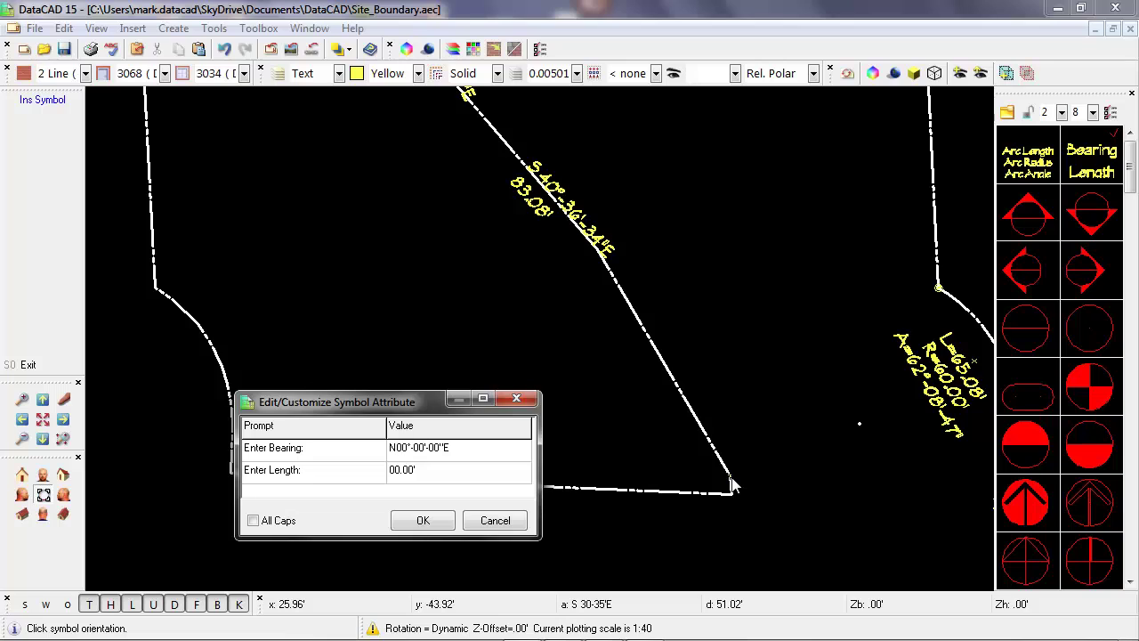
pyautogui.press('BackSpace')
pyautogui.write('s')
pyautogui.press('BackSpace')
pyautogui.write('S')
pyautogui.press('Delete')
pyautogui.write('3')
pyautogui.press('Delete')
pyautogui.write('2')
pyautogui.press('Delete')
pyautogui.write('9')
pyautogui.press('Tab')
pyautogui.press('Home')
pyautogui.write('1')
pyautogui.click(426, 519)
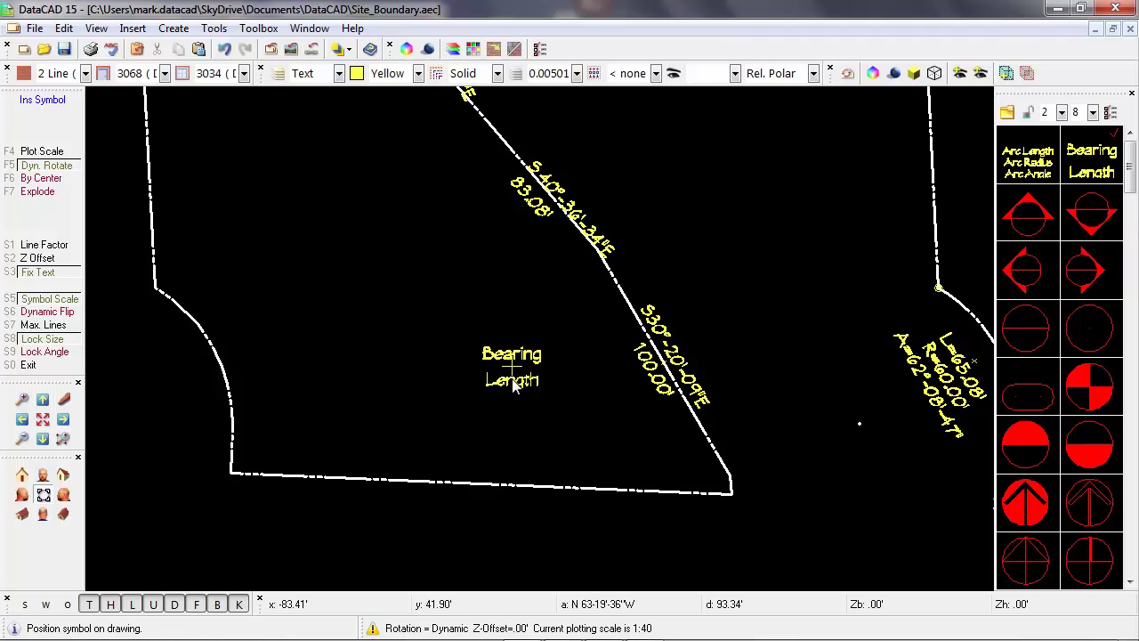
# - Place a Bearing/Length symbol along the short line at the boundary's southeast corner and enter the bearing S06°-01'-41"E
pyautogui.click(731, 486)
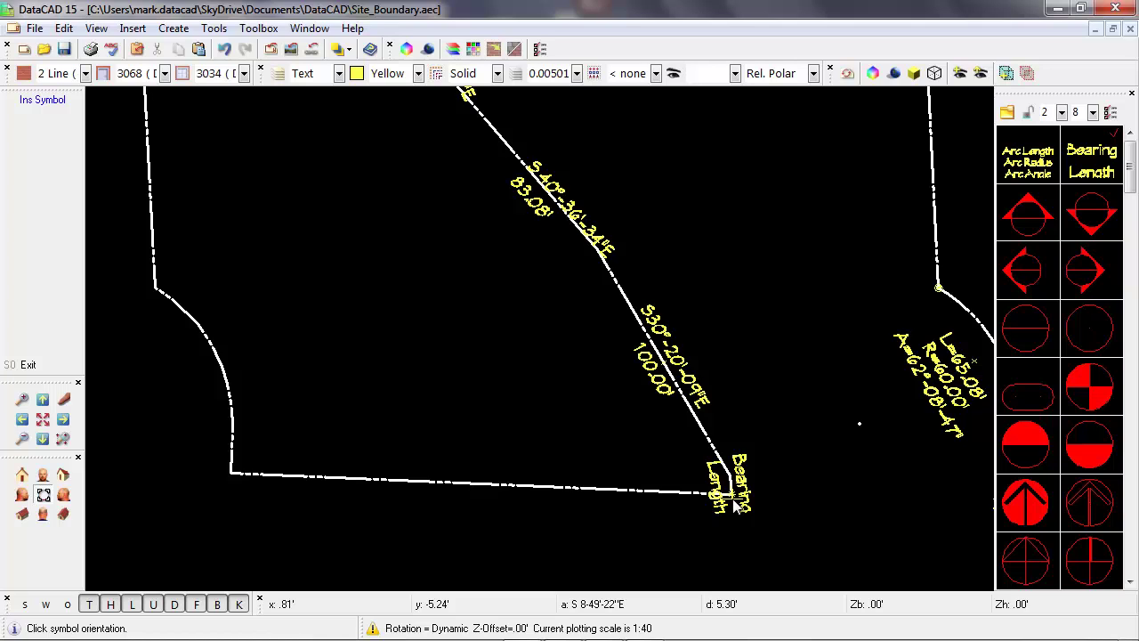
pyautogui.click(734, 504)
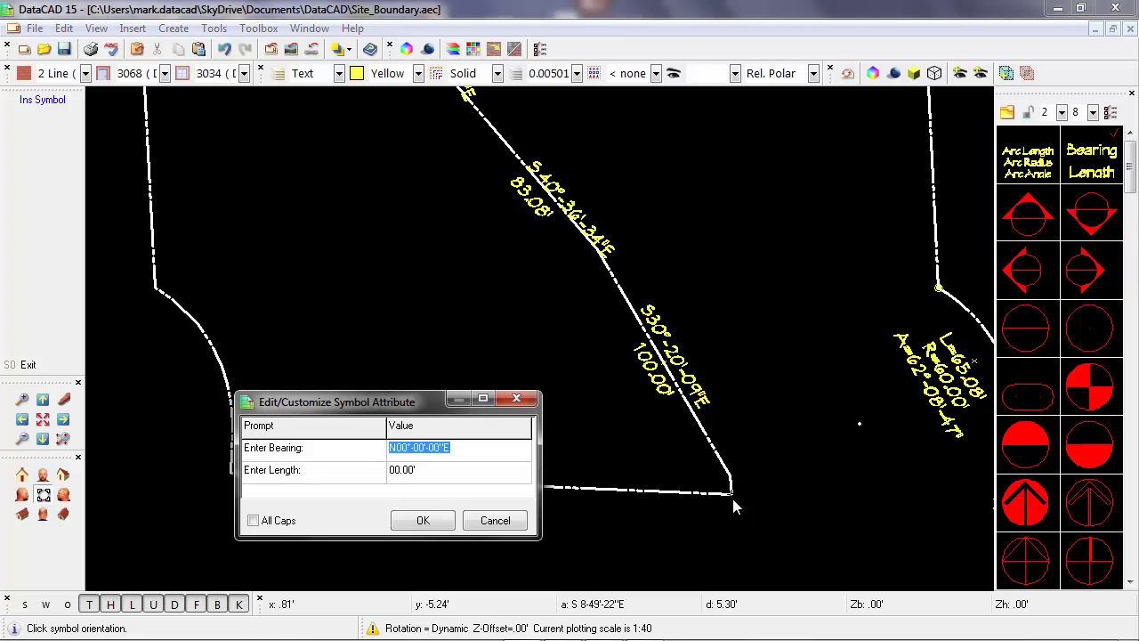
pyautogui.press('Home')
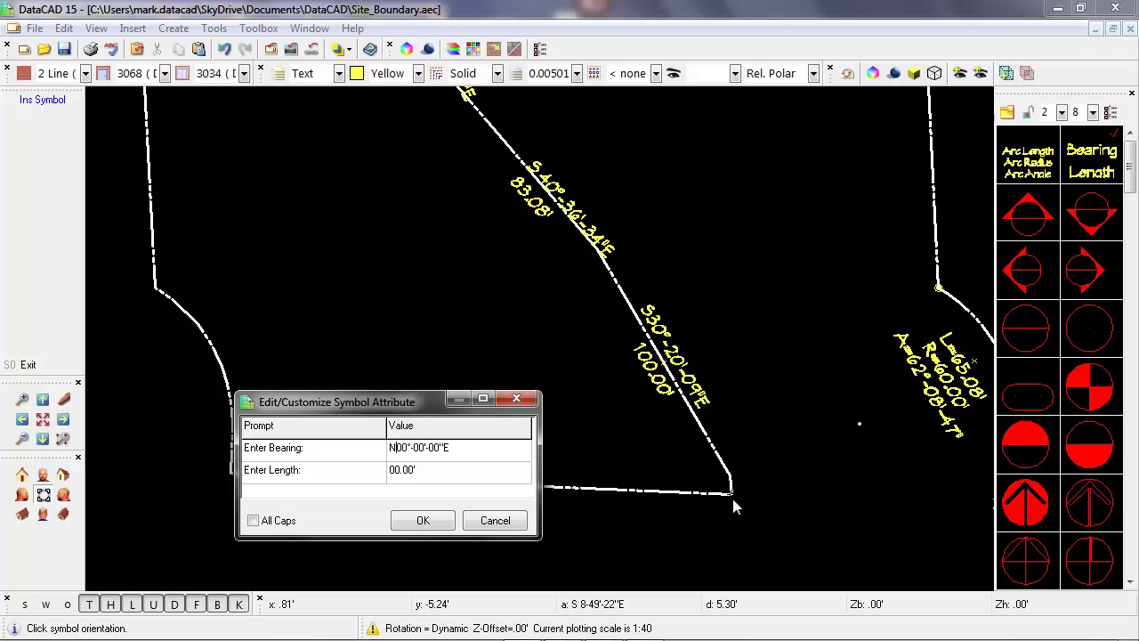
pyautogui.press('BackSpace')
pyautogui.write('S')
pyautogui.press('Delete')
pyautogui.write('6')
pyautogui.press('Right')
pyautogui.press('Right')
pyautogui.press('Right')
pyautogui.write('1')
pyautogui.press('Delete')
pyautogui.press('Right')
pyautogui.press('Right')
pyautogui.press('Delete')
pyautogui.write('41')
pyautogui.press('Delete')
pyautogui.press('Tab')
# - Set the southeast corner line's length to 7.29' and finish its label
pyautogui.press('Home')
pyautogui.press('Delete')
pyautogui.write('7')
pyautogui.press('Delete')
pyautogui.press('Right')
pyautogui.press('Delete')
pyautogui.write('2')
pyautogui.press('Delete')
pyautogui.write('9')
pyautogui.click(426, 523)
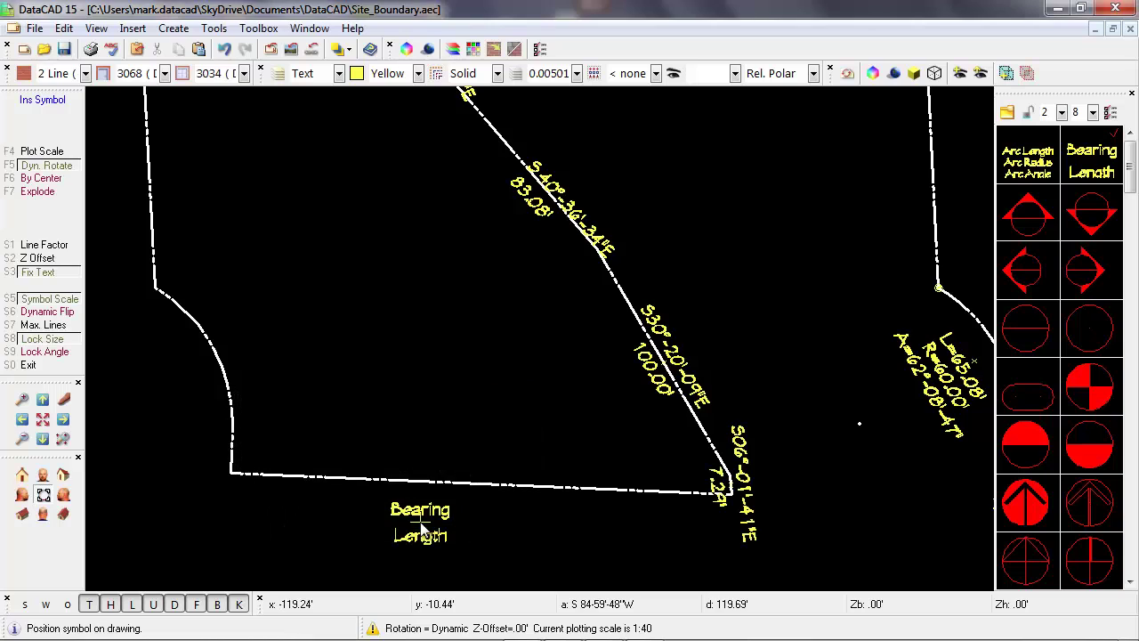
# - Place a Bearing/Length symbol at the southern line's midpoint, aligned toward its west end, and enter the bearing N87°-32'-02"W
pyautogui.click(498, 485)
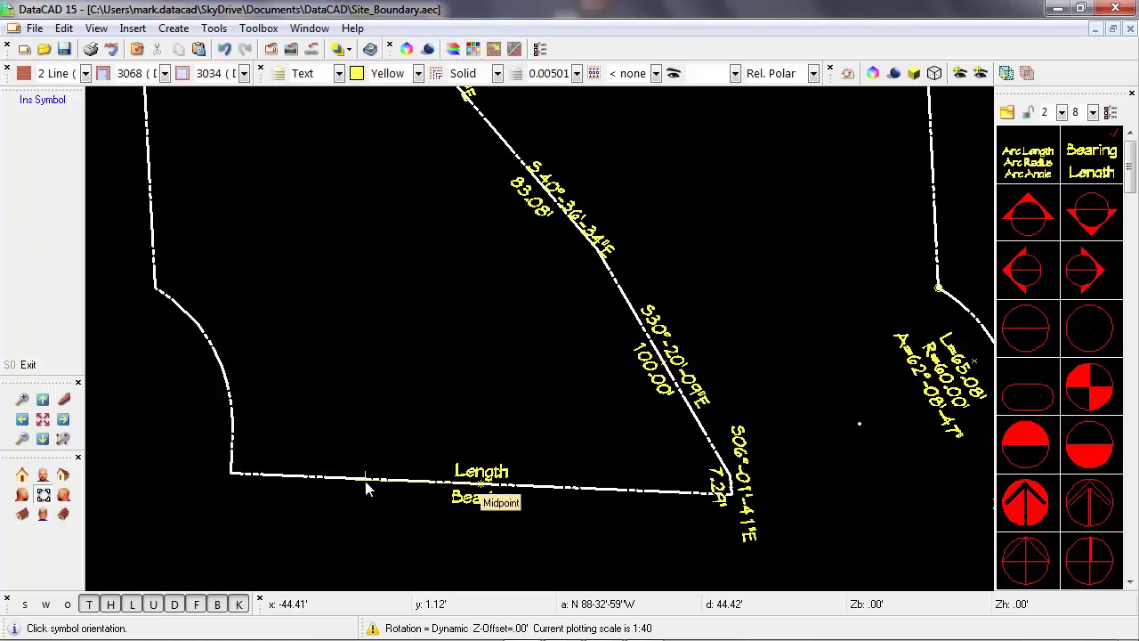
pyautogui.click(231, 476)
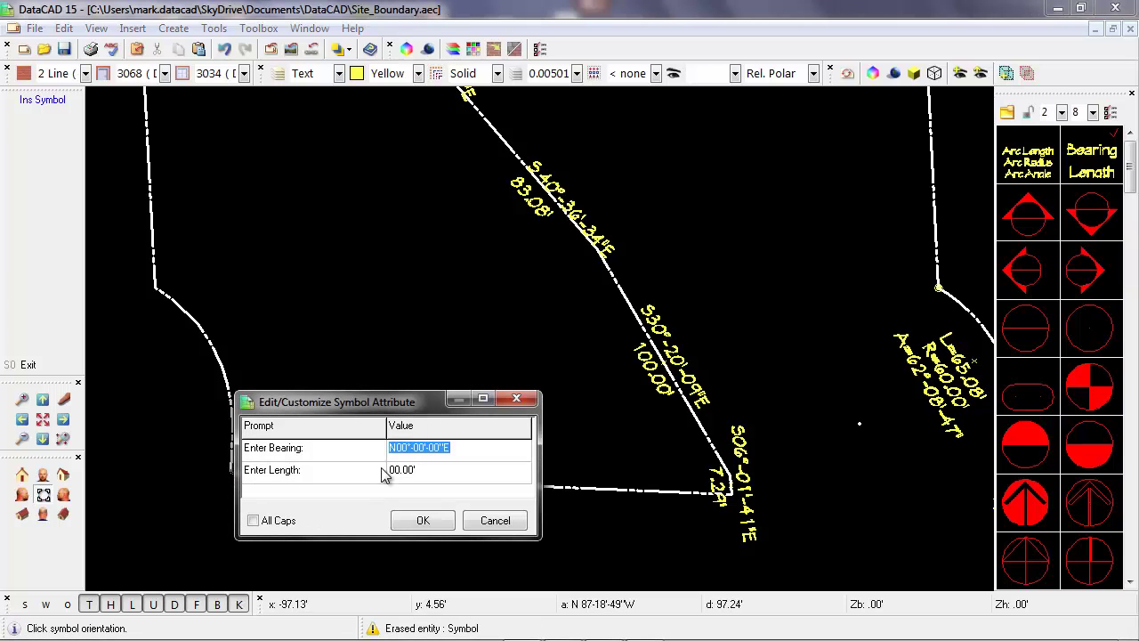
pyautogui.click(461, 450)
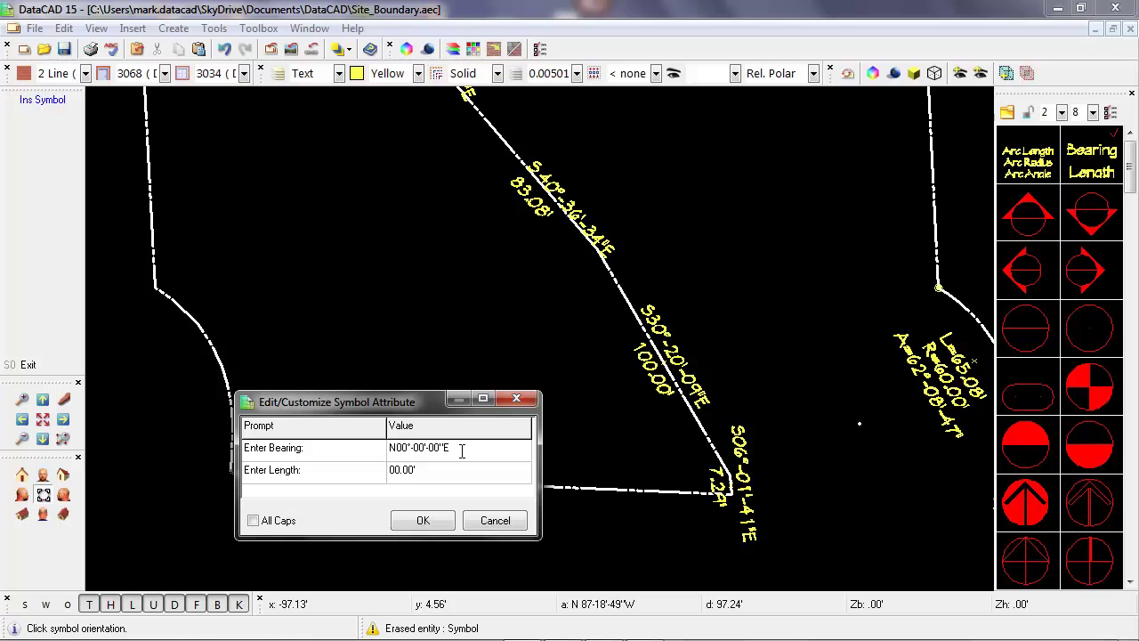
pyautogui.write('87')
pyautogui.press('Delete')
pyautogui.press('Delete')
pyautogui.write('32')
pyautogui.press('Delete')
pyautogui.press('Delete')
pyautogui.write('02')
pyautogui.press('Delete')
pyautogui.press('Delete')
pyautogui.write('W')
pyautogui.press('Delete')
pyautogui.press('BackSpace')
pyautogui.write('W')
pyautogui.press('Tab')
# - Set the southern line's length to 192.02' and finish its label
pyautogui.press('Home')
pyautogui.write('192')
pyautogui.press('Delete')
pyautogui.press('Delete')
pyautogui.press('Right')
pyautogui.press('Right')
pyautogui.write('2')
pyautogui.press('Delete')
pyautogui.click(423, 521)
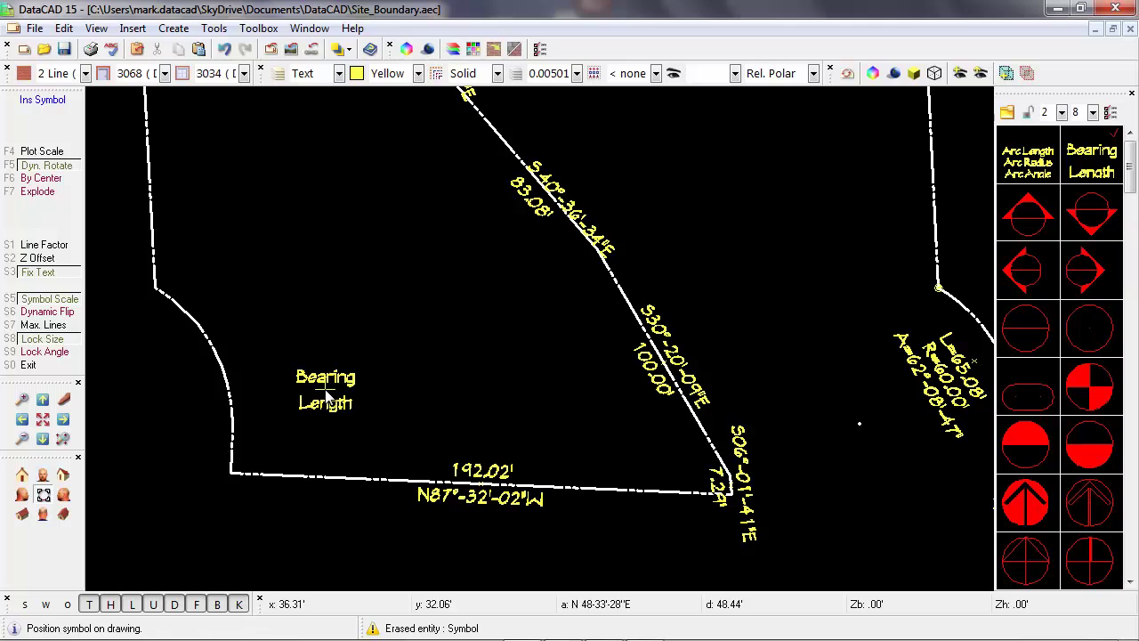
# - Label the short line below the curve with bearing N02°-27'-51"E and length 16.33', and leave symbol insertion
pyautogui.click(272, 343)
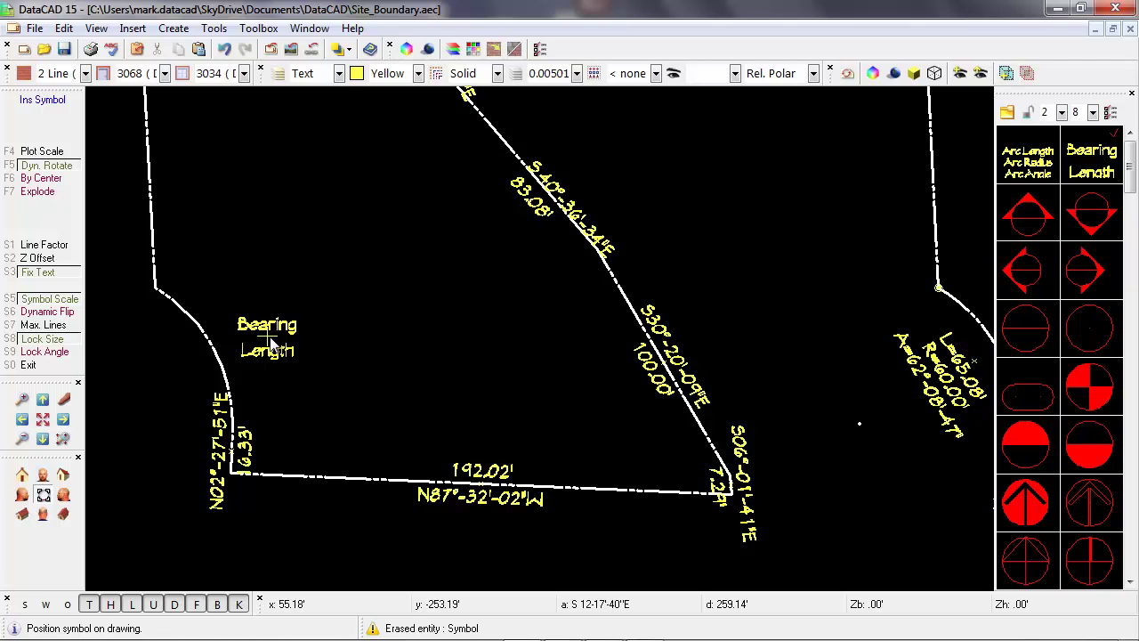
pyautogui.rightClick(270, 342)
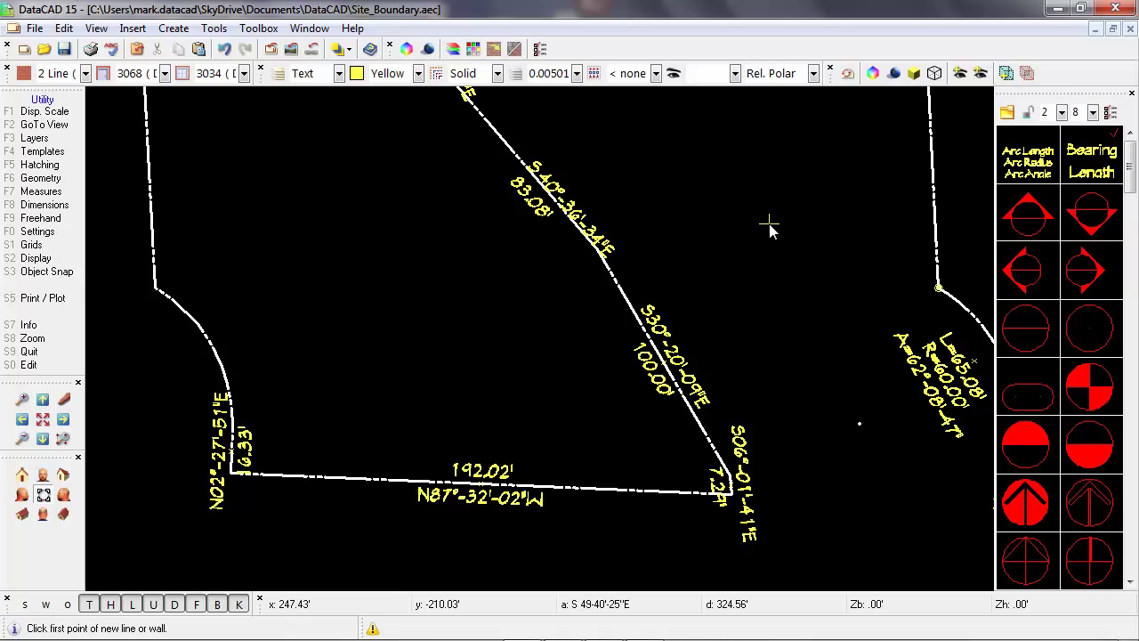
# - Insert the Arc Length/Radius/Angle symbol at the curve's upper endpoint, oriented toward the curve's lower end
pyautogui.click(1035, 161)
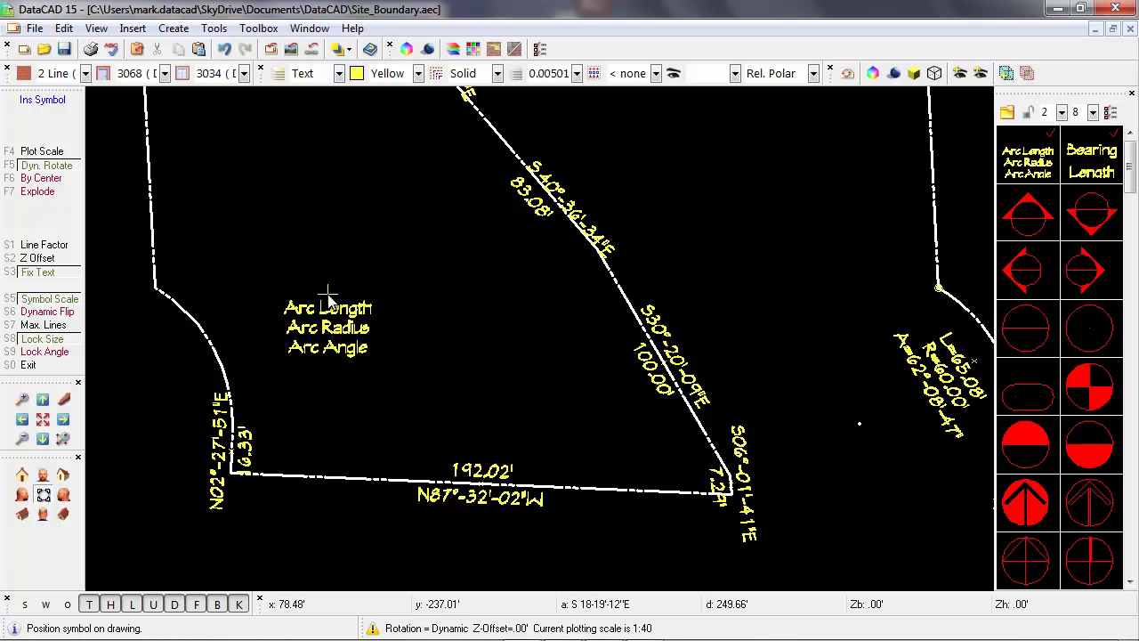
pyautogui.click(153, 297)
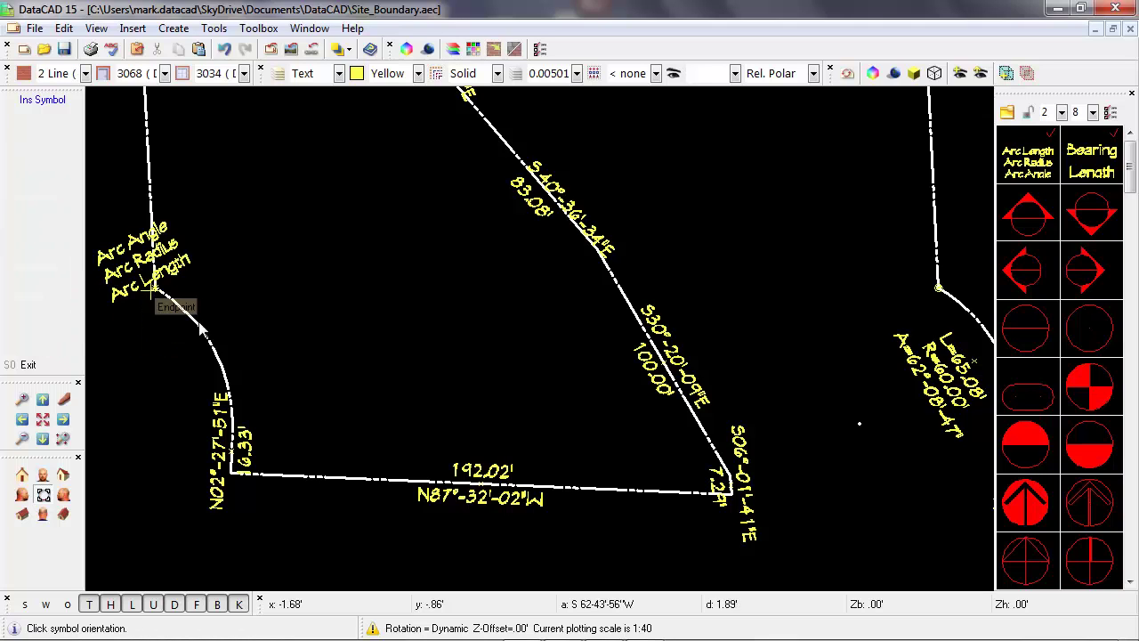
pyautogui.click(233, 456)
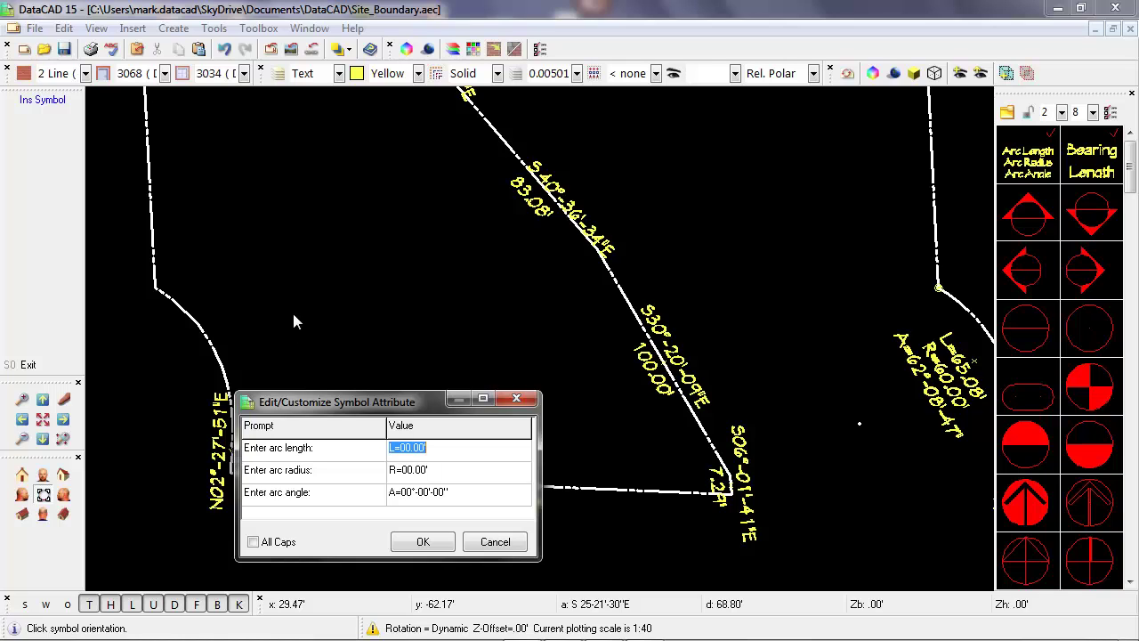
# - Enter arc length L=65.08' and arc radius R=60.00' for the curve's label
pyautogui.press('Home')
pyautogui.write('65')
pyautogui.press('Delete')
pyautogui.press('Delete')
pyautogui.press('Right')
pyautogui.write('8')
pyautogui.press('Delete')
pyautogui.press('Tab')
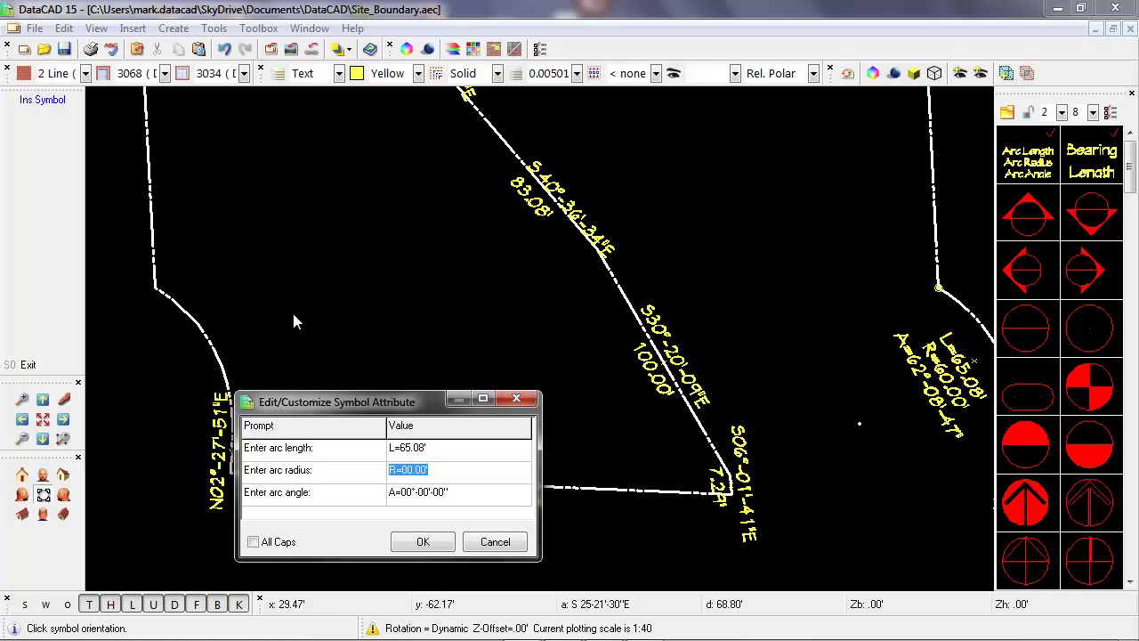
pyautogui.press('Right')
pyautogui.write('6')
pyautogui.press('Delete')
pyautogui.press('Tab')
# - Enter the arc angle A=62°-08'-47" to finish the curve's label, and leave symbol insertion
pyautogui.press('Right')
pyautogui.press('Left')
pyautogui.write('6')
pyautogui.press('Delete')
pyautogui.write('2')
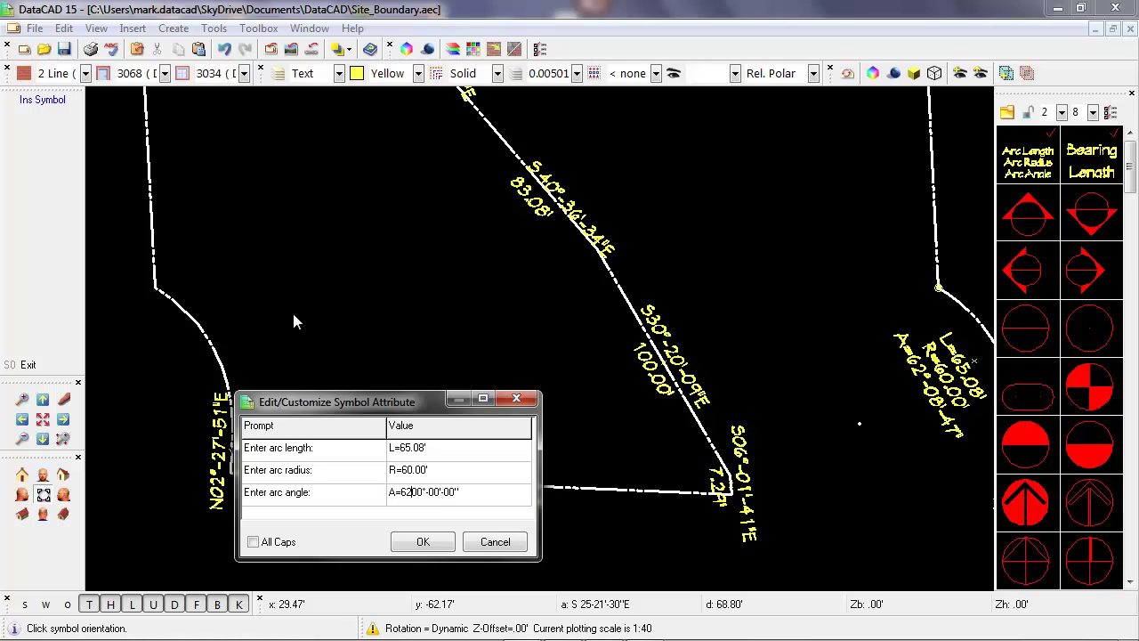
pyautogui.press('Delete')
pyautogui.press('Right')
pyautogui.press('Right')
pyautogui.write('8')
pyautogui.press('Delete')
pyautogui.press('Left')
pyautogui.write('0')
pyautogui.press('Right')
pyautogui.press('Delete')
pyautogui.press('Delete')
pyautogui.write('47')
pyautogui.click(422, 541)
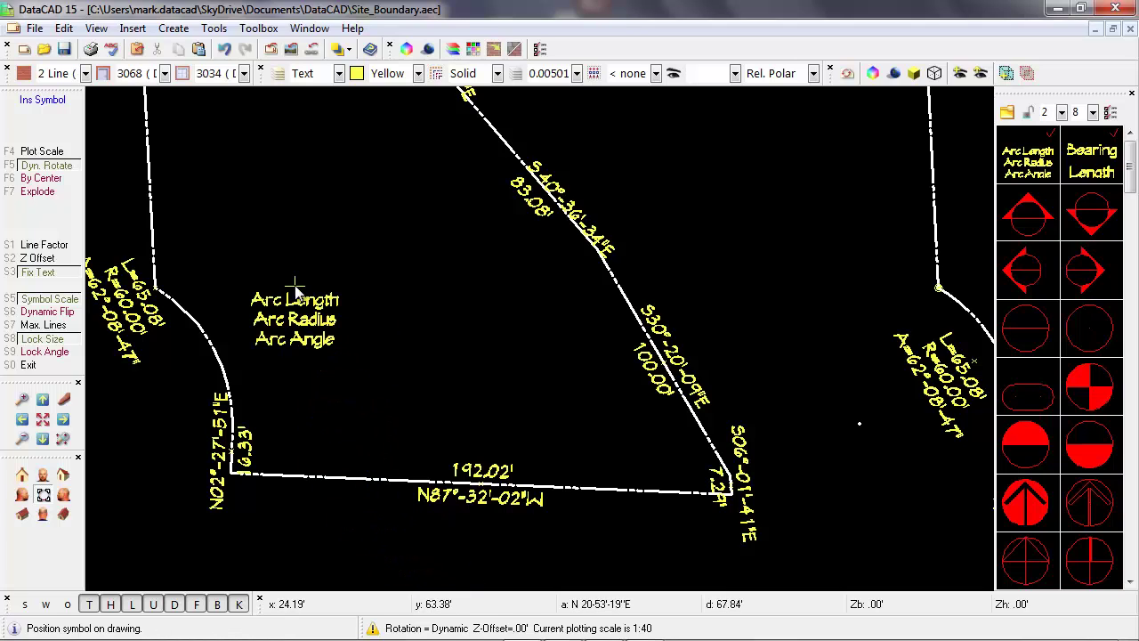
pyautogui.rightClick(297, 290)
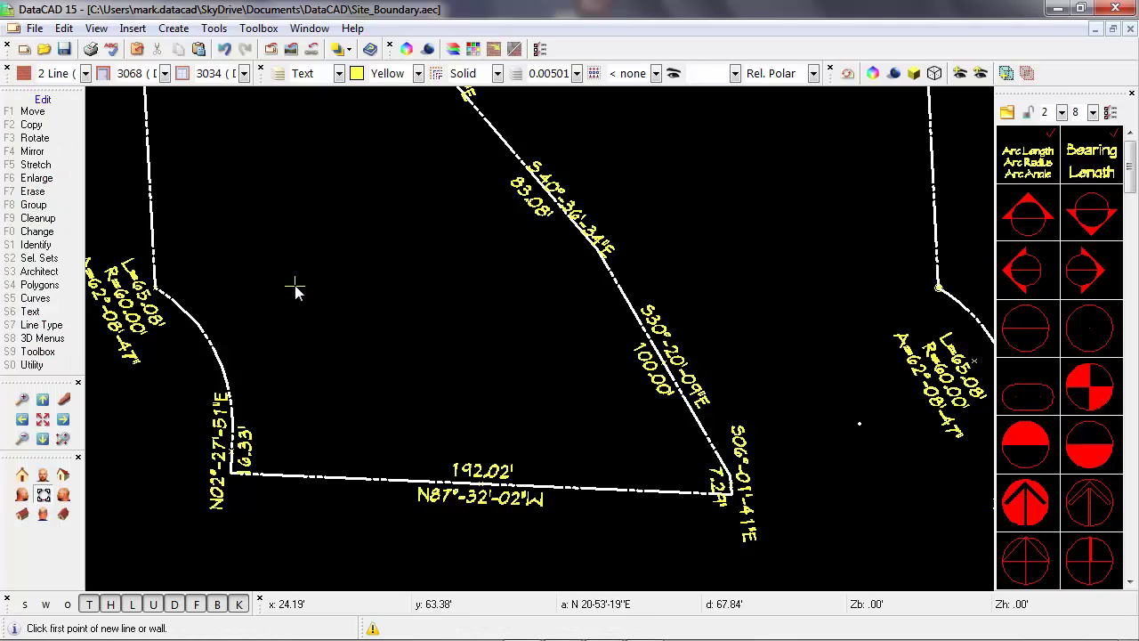
# - Move the curve's data label down alongside the outer side of the curve, dragging it as a single entity
pyautogui.click(46, 113)
pyautogui.click(46, 113)
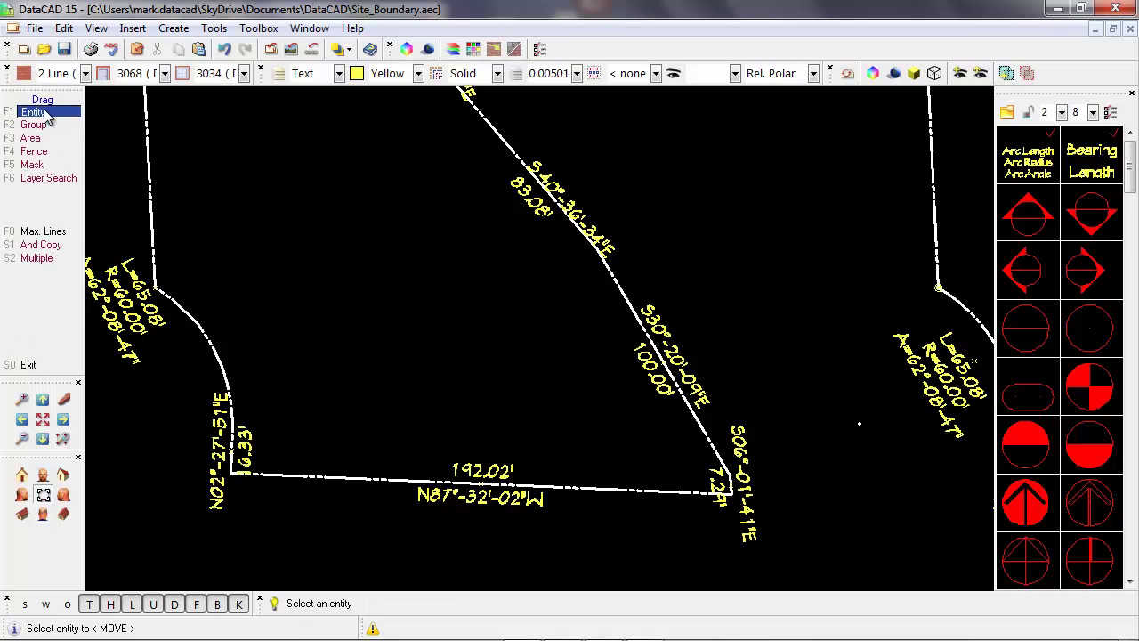
pyautogui.click(124, 306)
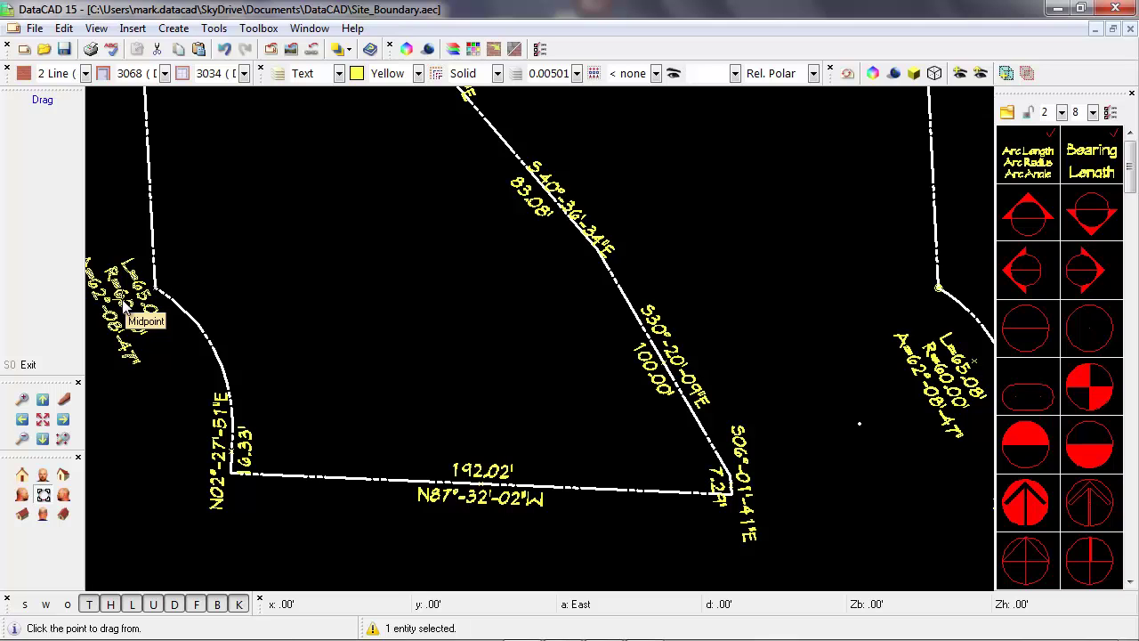
pyautogui.click(125, 306)
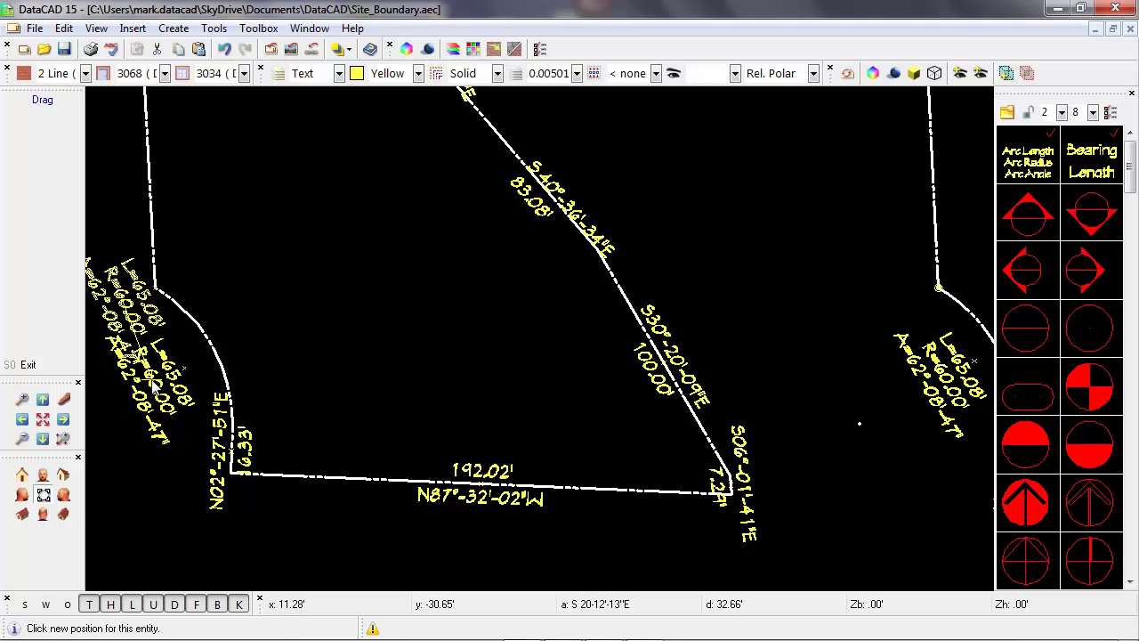
pyautogui.click(153, 384)
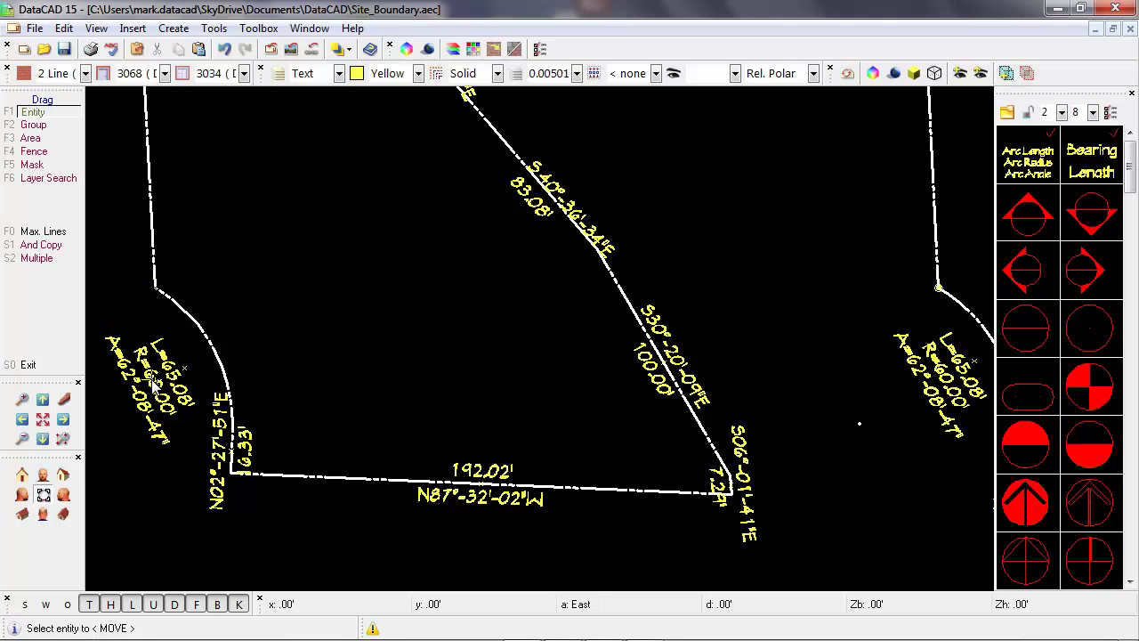
pyautogui.rightClick(319, 311)
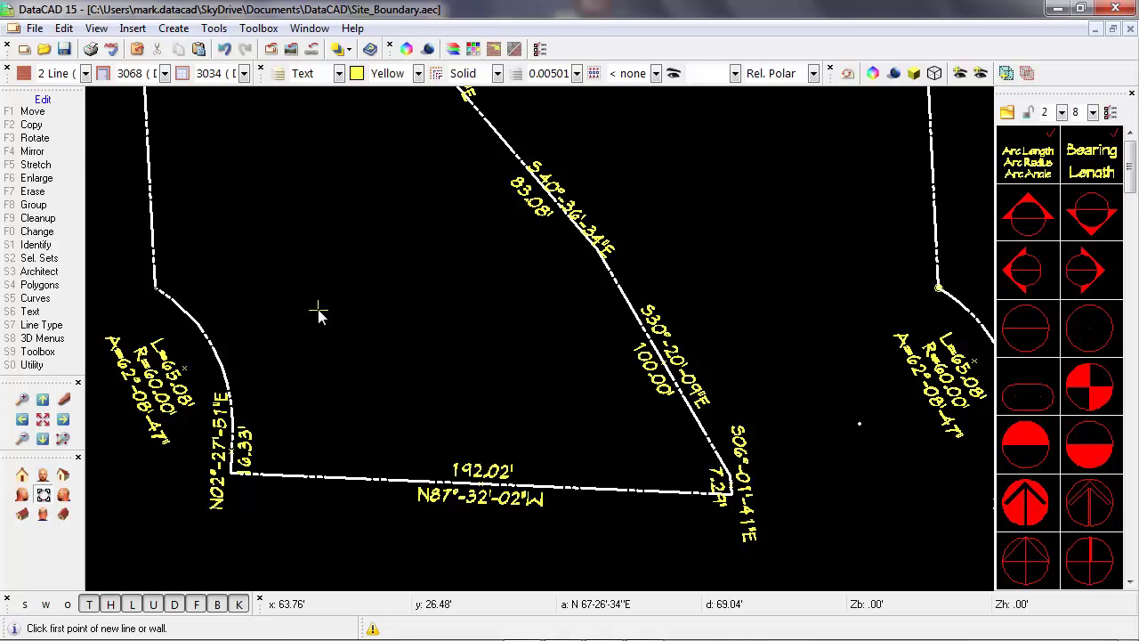
# - Move the S41°12'51"E bearing and 46.72' length labels northeast by half the distance from the length label to its line's midpoint
pyautogui.press('/')
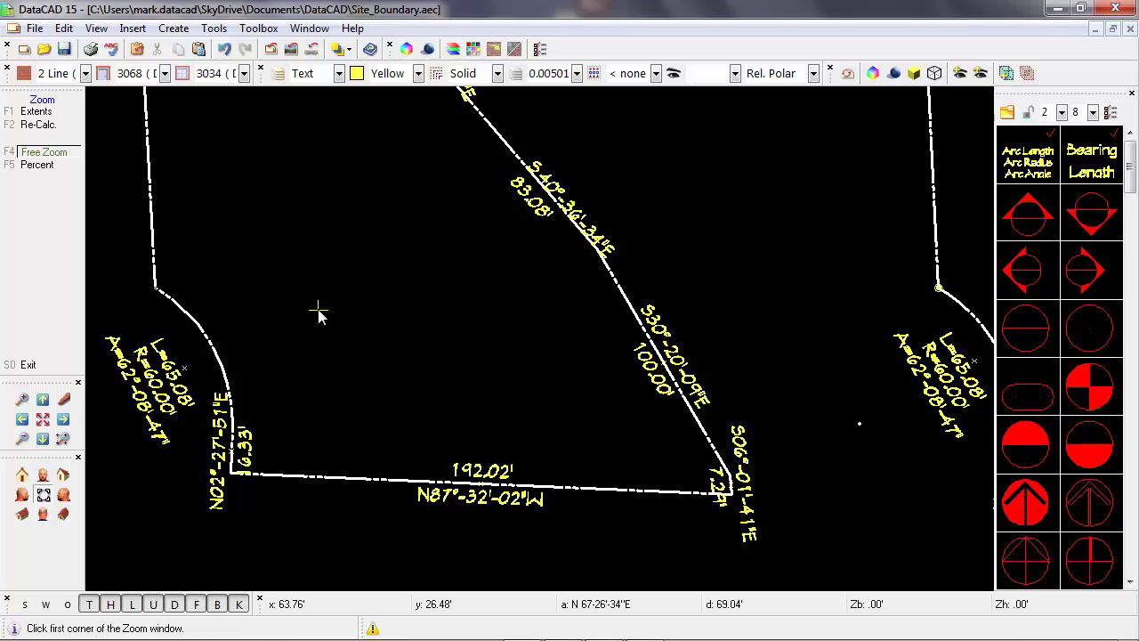
pyautogui.scroll(-3, 319, 313)
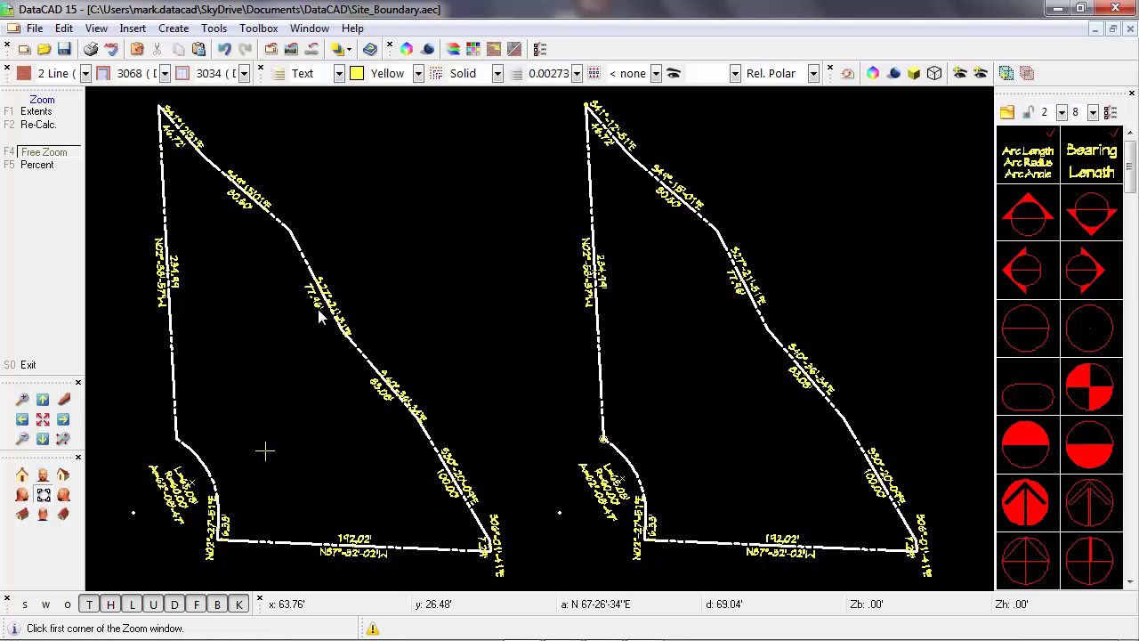
pyautogui.rightClick(432, 280)
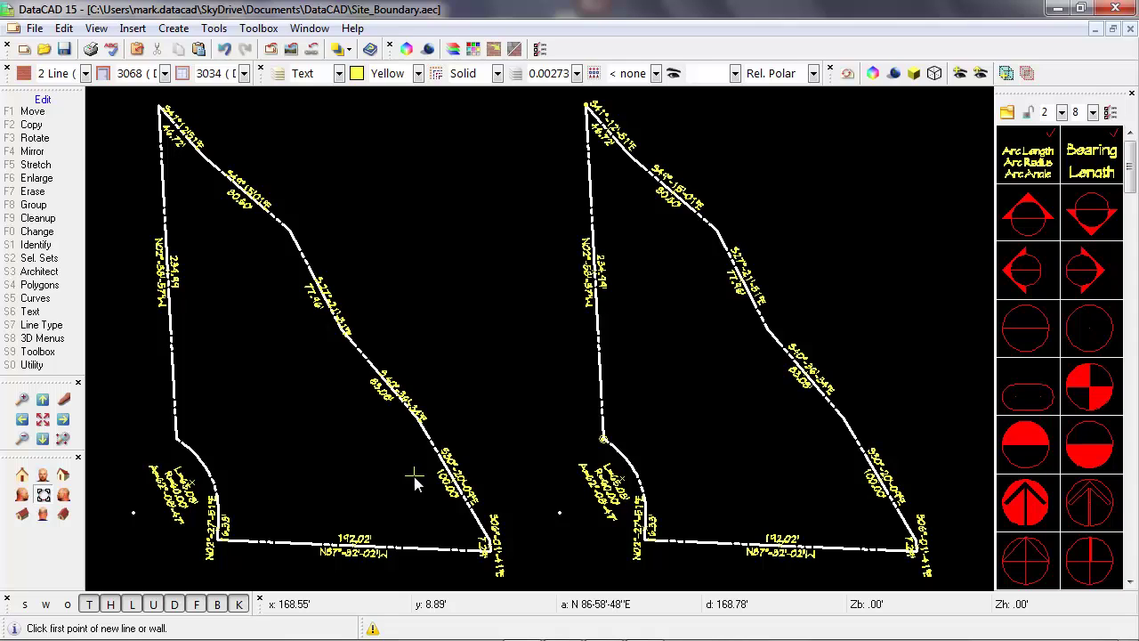
pyautogui.press('/')
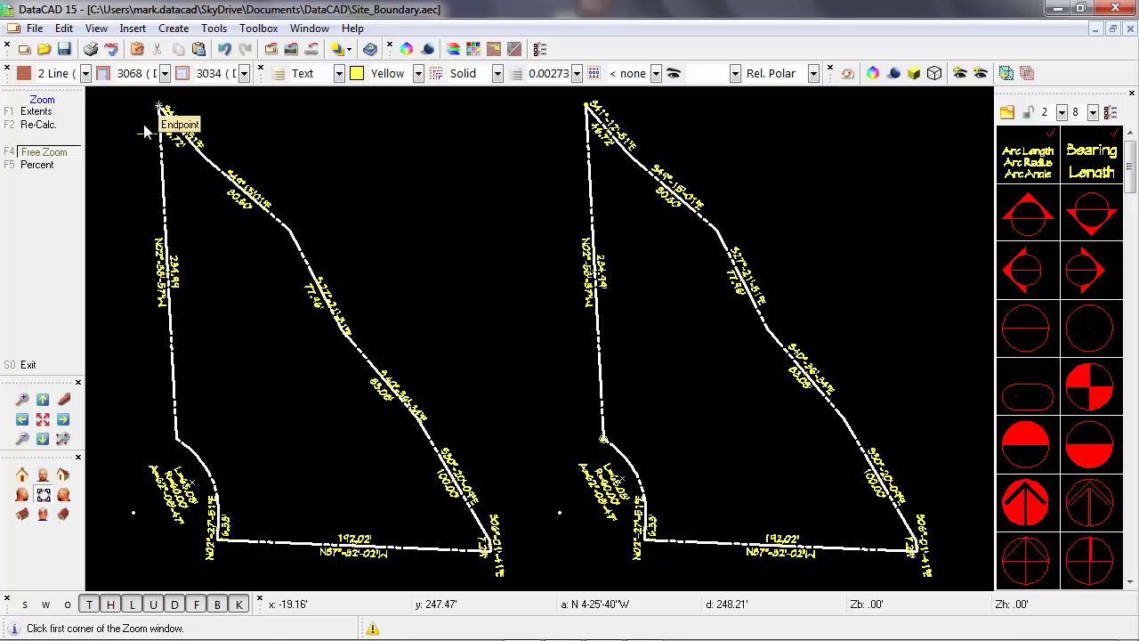
pyautogui.click(136, 97)
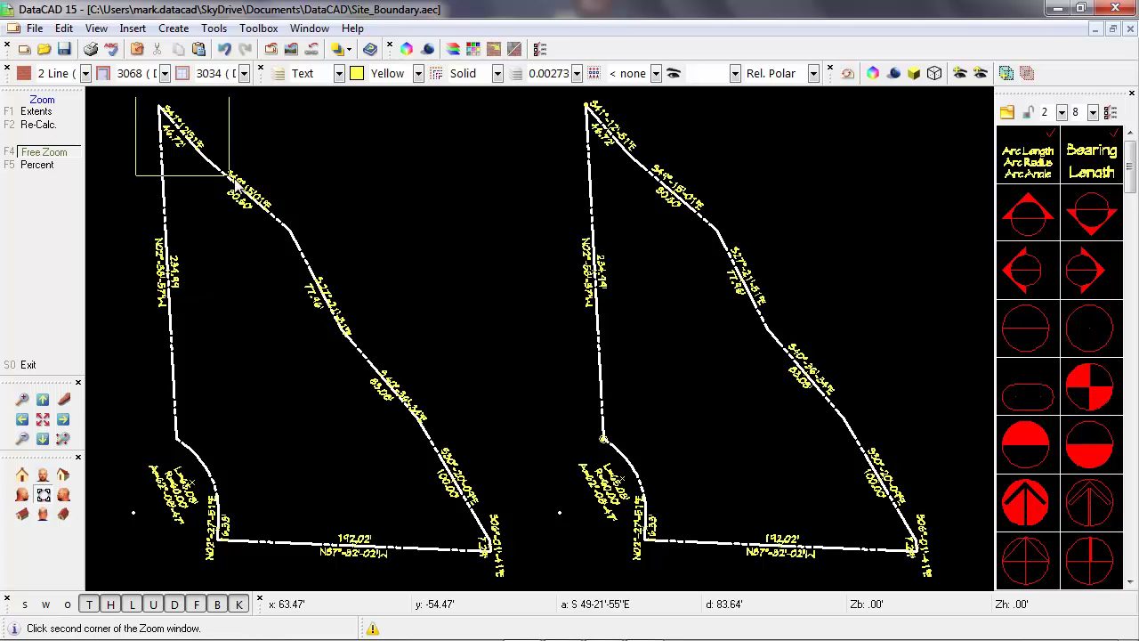
pyautogui.click(308, 251)
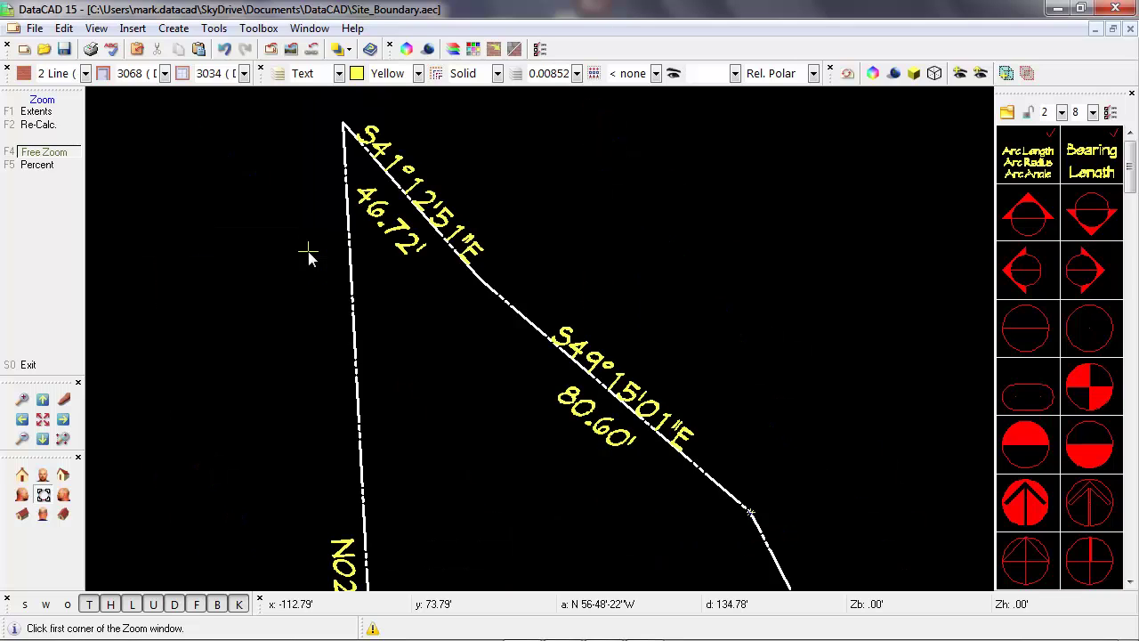
pyautogui.rightClick(308, 251)
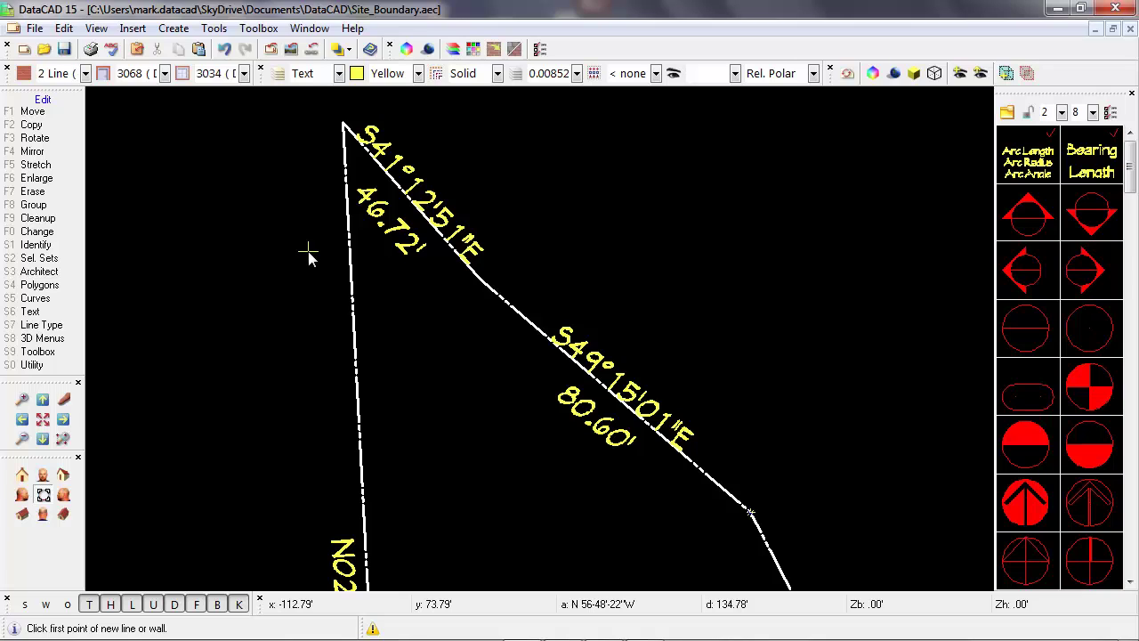
pyautogui.click(32, 111)
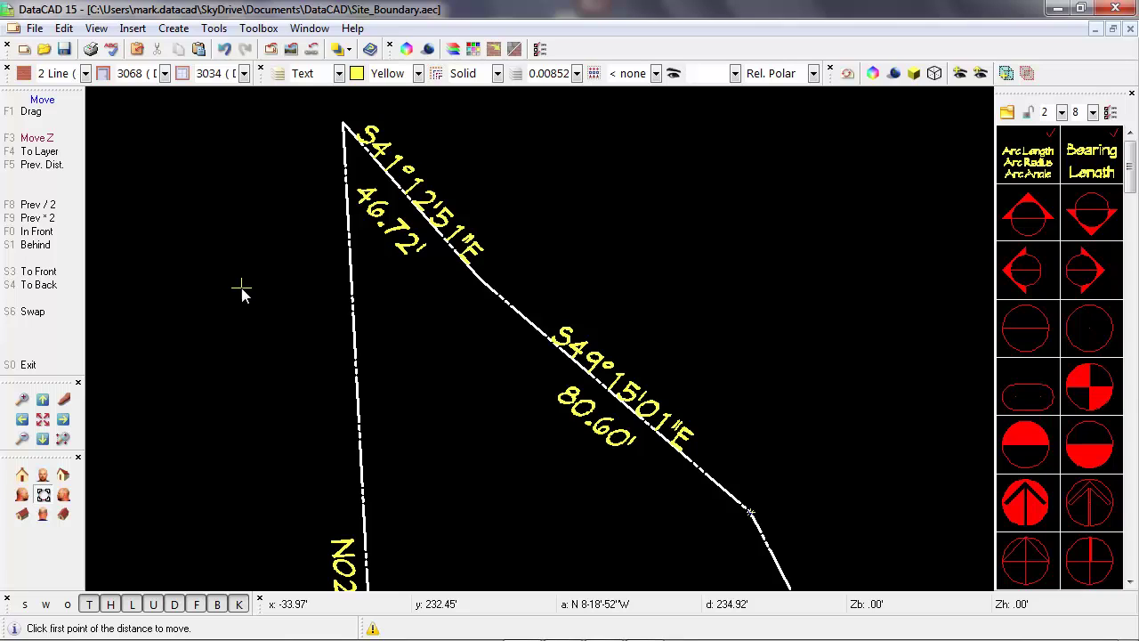
pyautogui.click(398, 213)
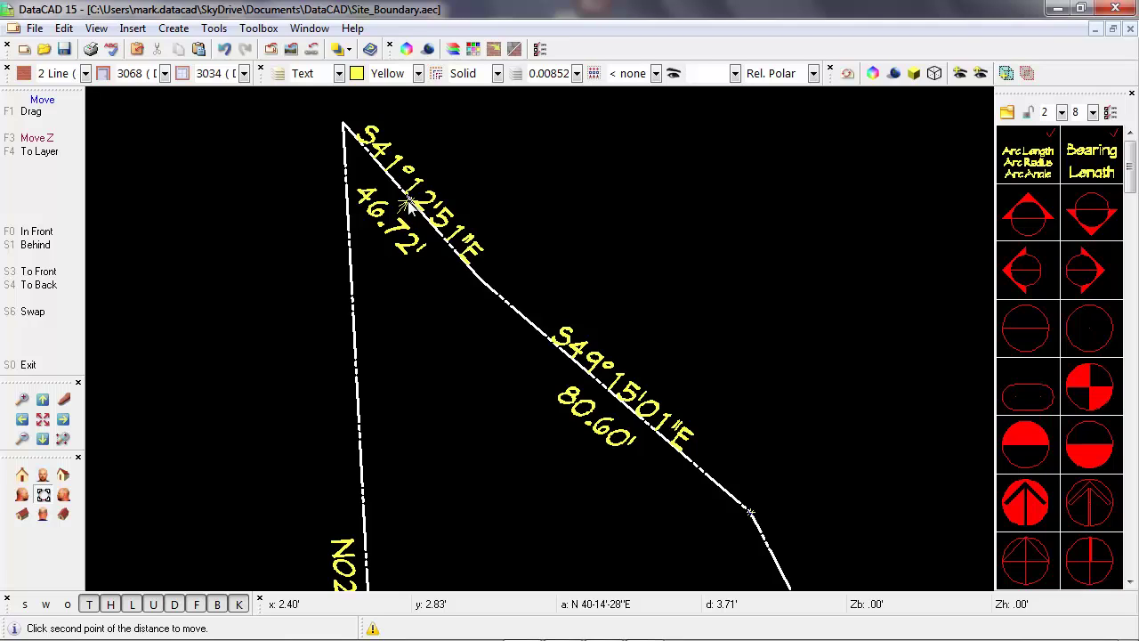
pyautogui.click(408, 205)
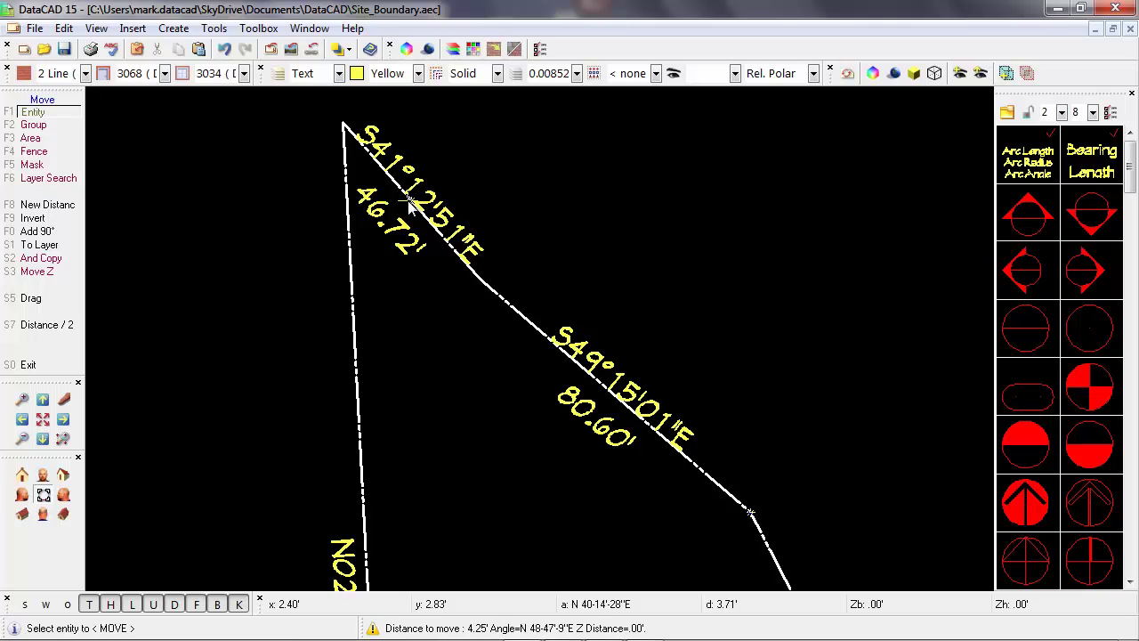
pyautogui.click(60, 331)
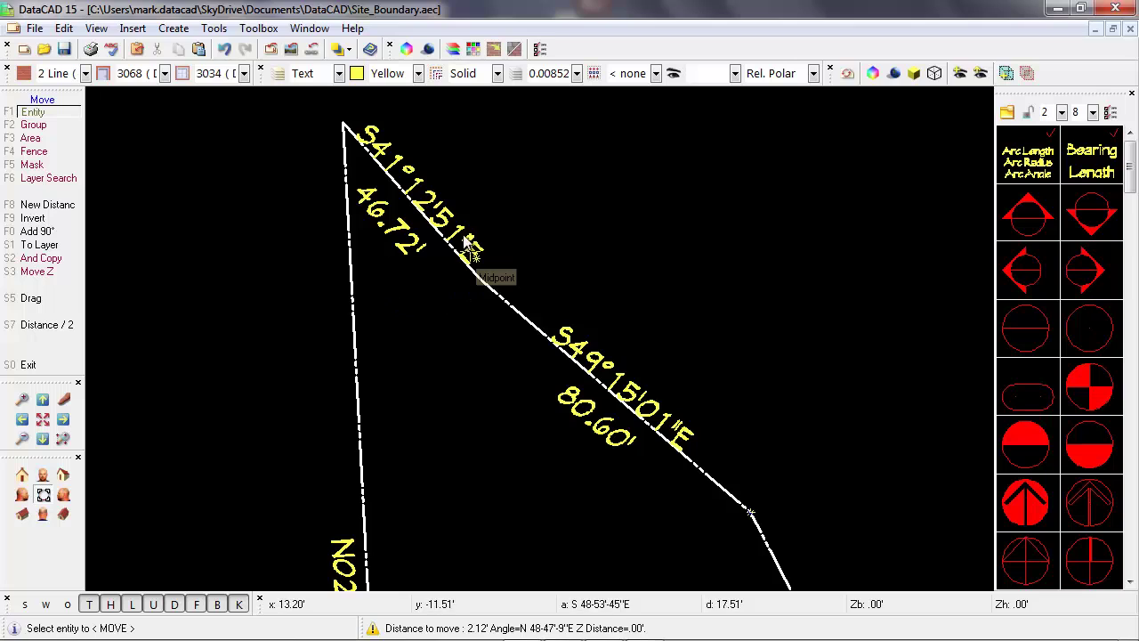
pyautogui.click(442, 210)
pyautogui.click(409, 244)
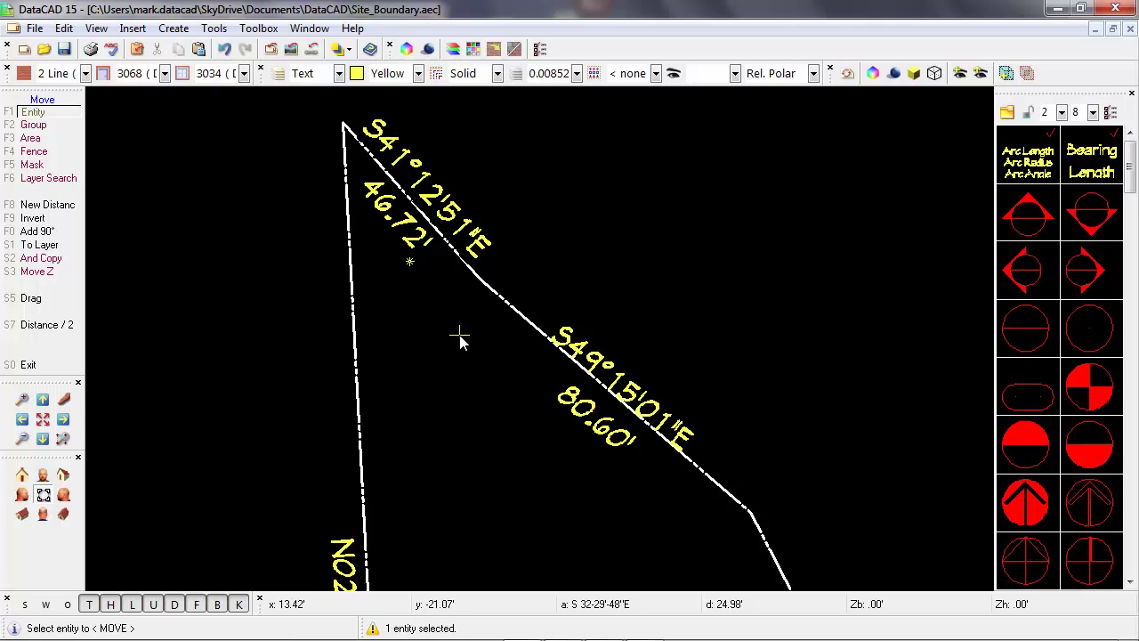
# - Move the S49°15'01"E bearing and 80.60' length labels northeast by half the distance from the length label to its line's midpoint
pyautogui.click(62, 204)
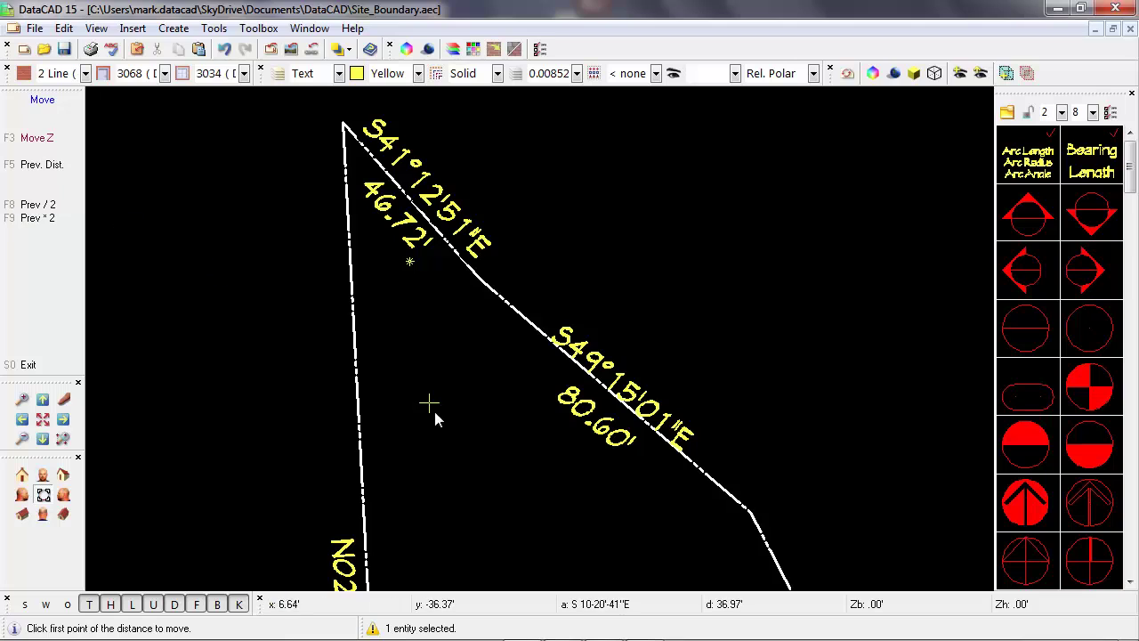
pyautogui.click(605, 411)
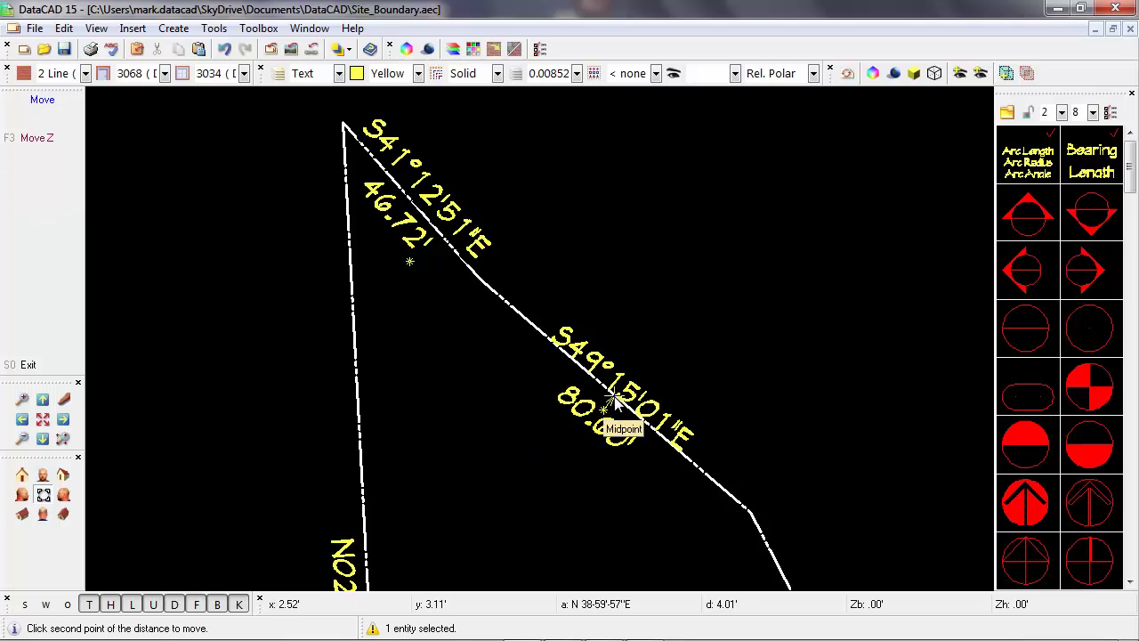
pyautogui.click(614, 400)
pyautogui.hotkey('shift', 'F7')
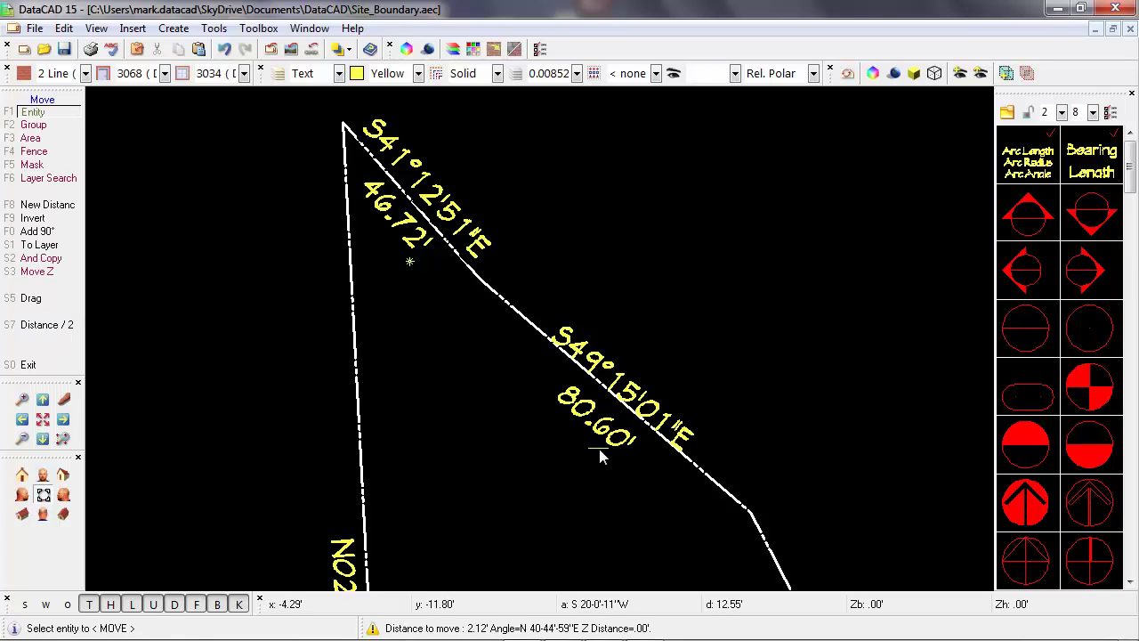
pyautogui.click(633, 389)
pyautogui.click(593, 427)
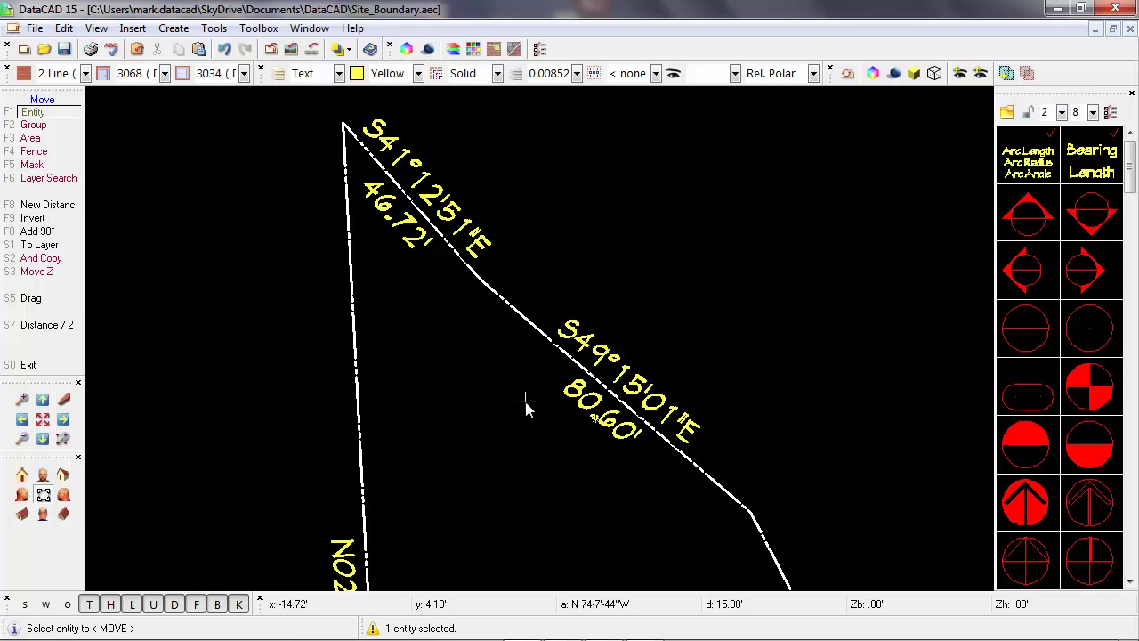
pyautogui.rightClick(525, 405)
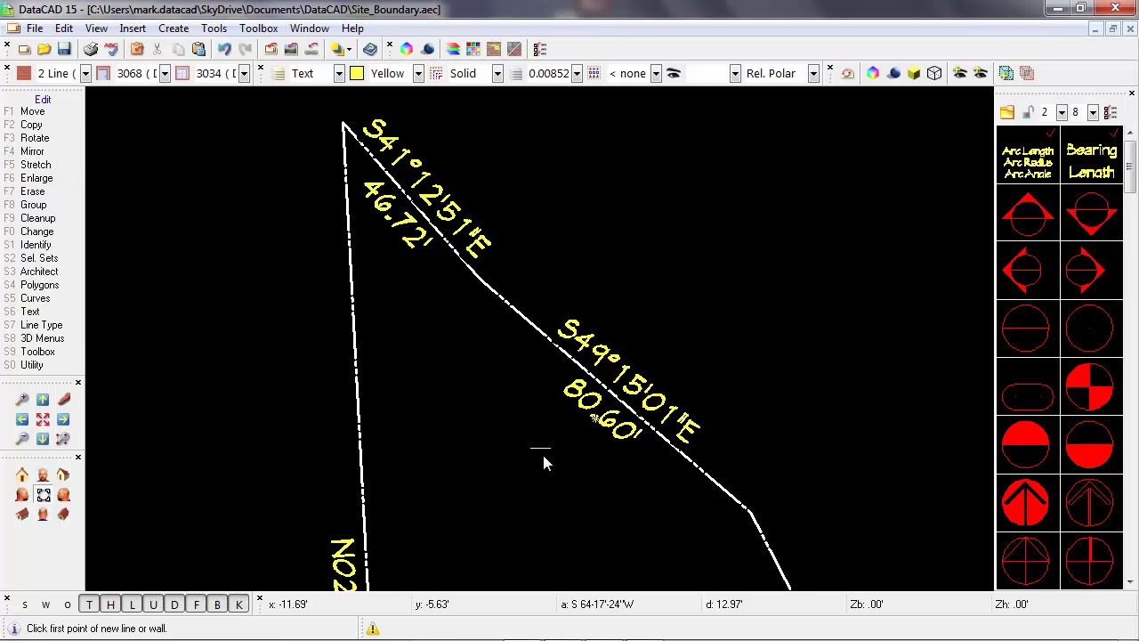
# - Change the text alignment of the S27°-21'-51"E and S40°-36'-34"E bearing labels to center bottom
pyautogui.moveTo(542, 457); pyautogui.dragTo(380, 195, button='middle')
pyautogui.moveTo(533, 463); pyautogui.dragTo(412, 237, button='middle')
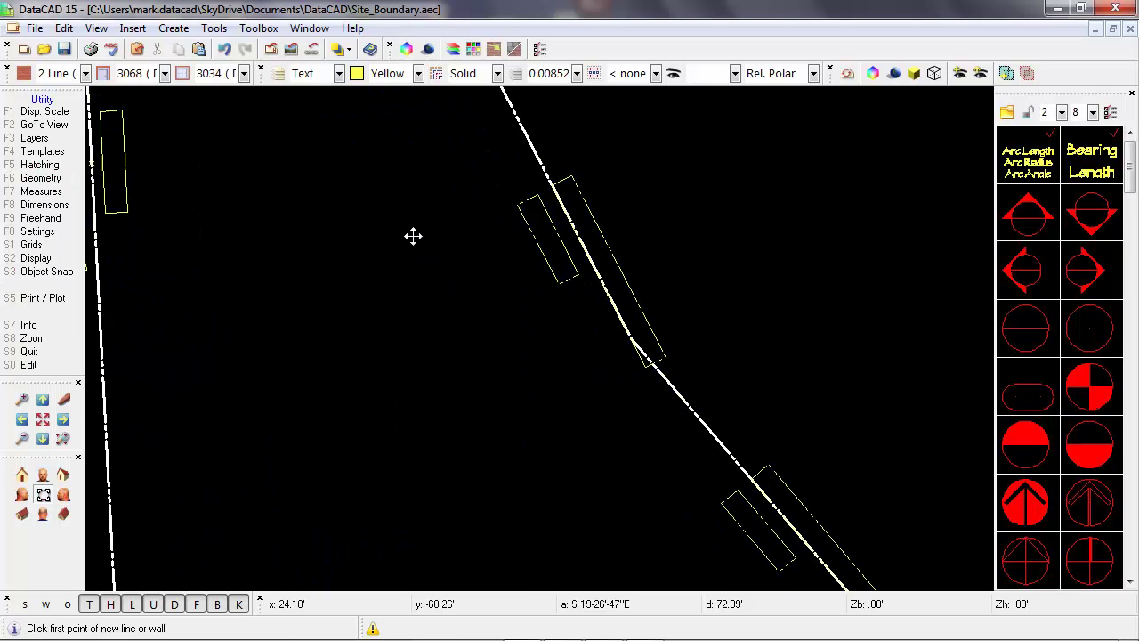
pyautogui.moveTo(547, 427); pyautogui.dragTo(496, 371, button='middle')
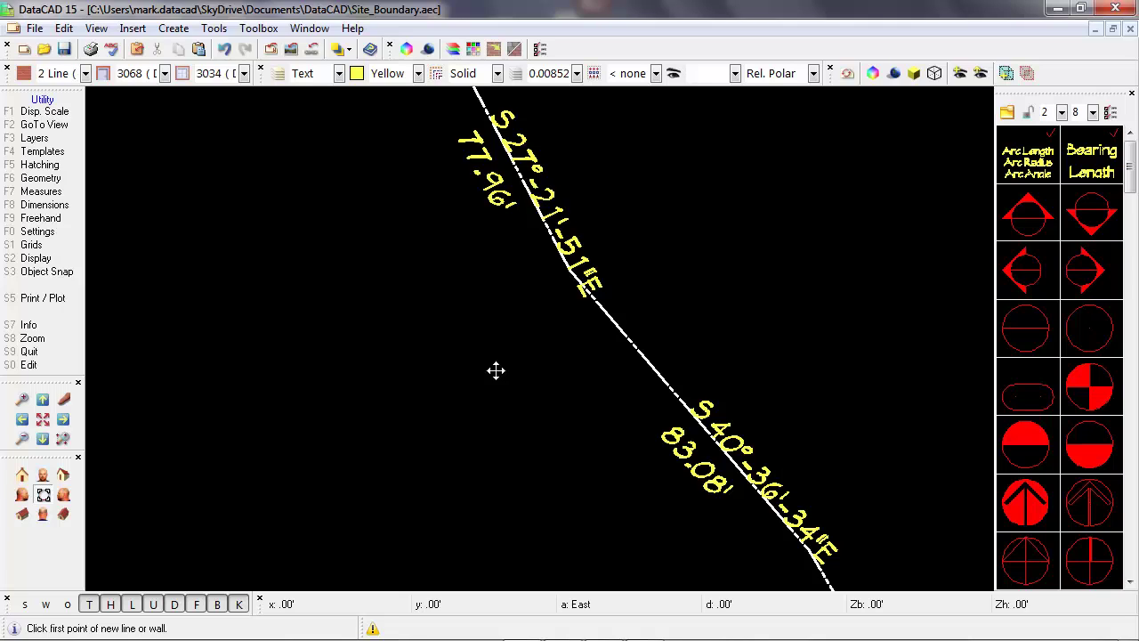
pyautogui.rightClick(163, 333)
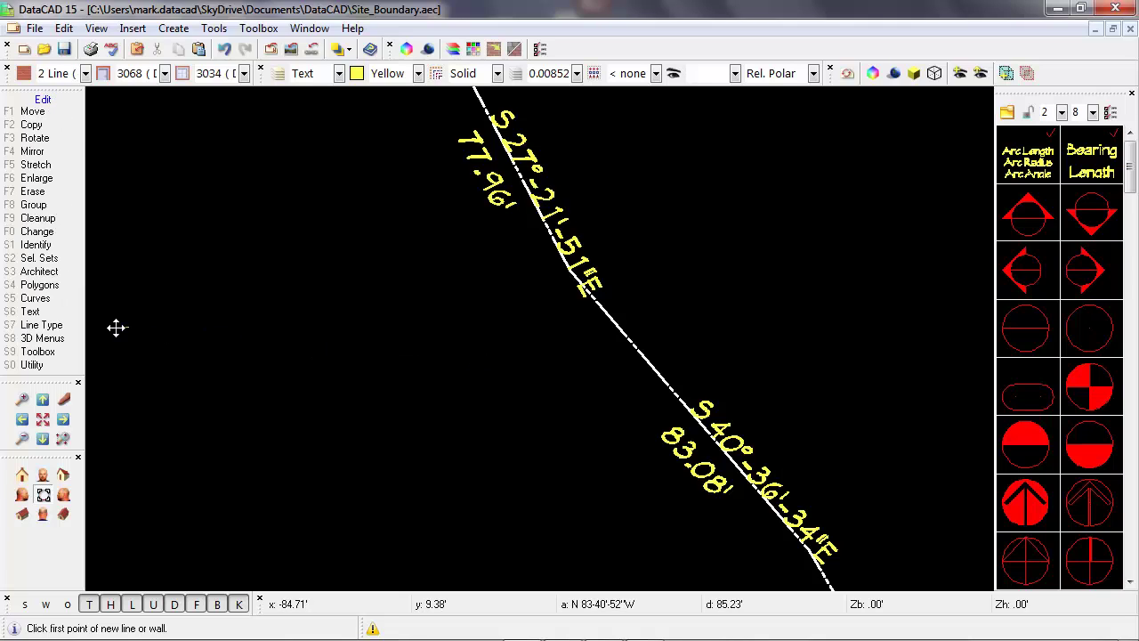
pyautogui.click(69, 239)
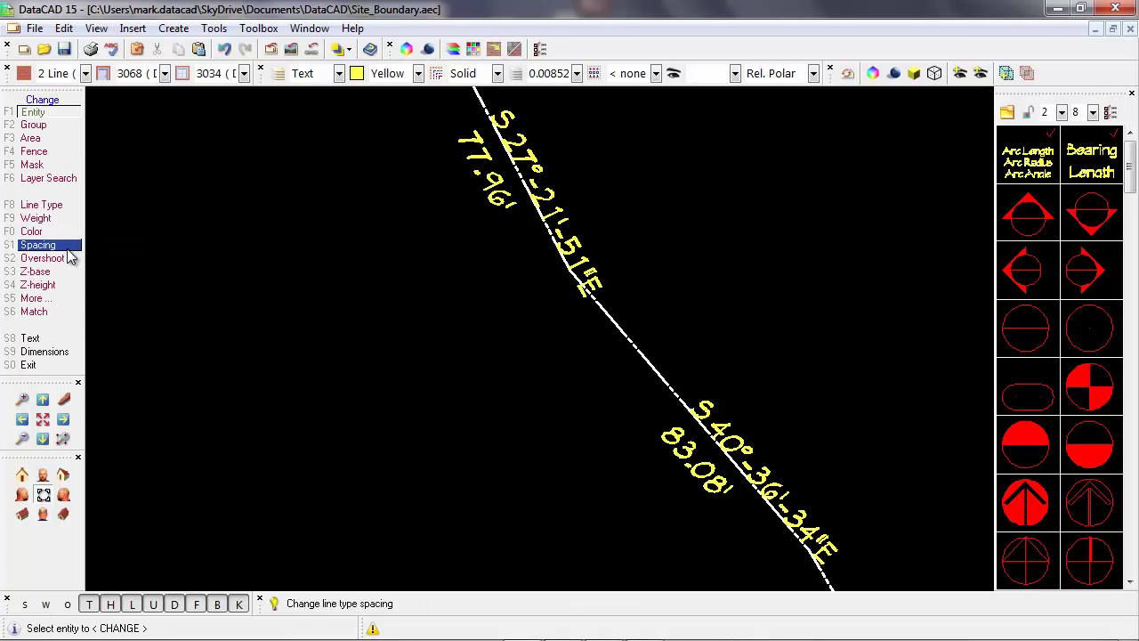
pyautogui.click(49, 338)
pyautogui.click(55, 355)
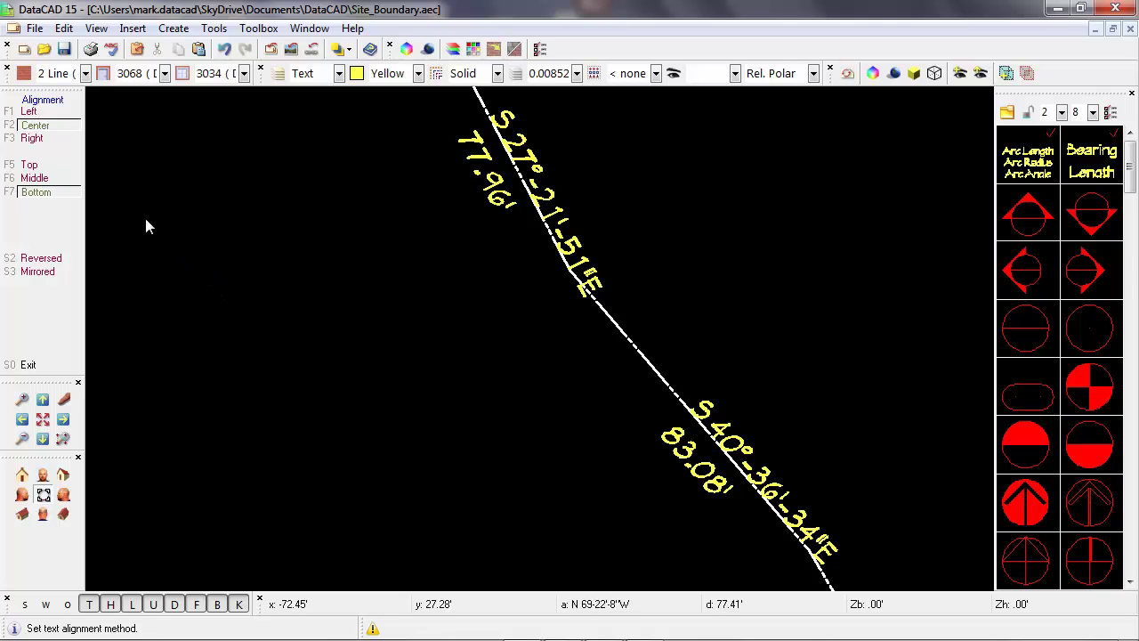
pyautogui.click(64, 199)
pyautogui.rightClick(230, 224)
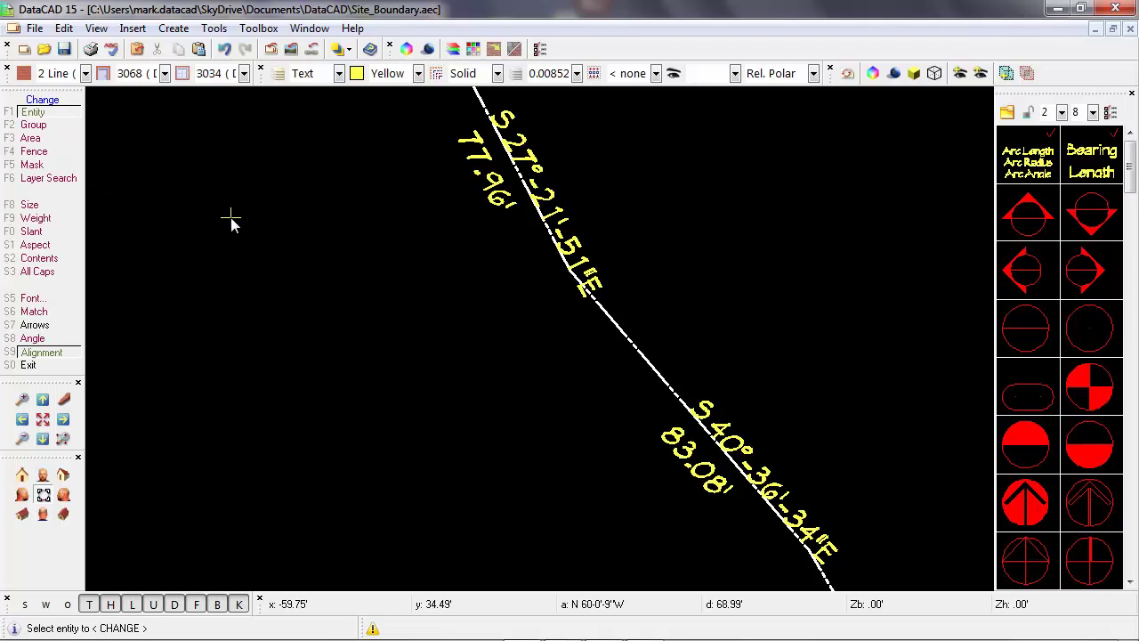
pyautogui.click(555, 208)
pyautogui.click(746, 442)
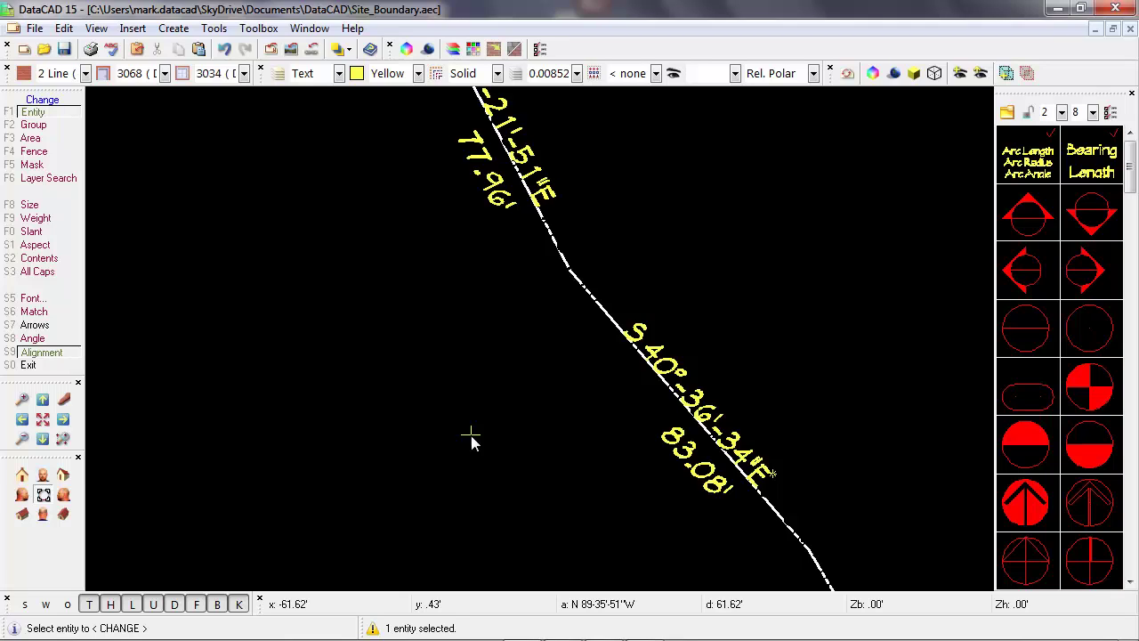
# - Change the text alignment of the 77.96' and 83.08' length labels to center top, and leave the Change command
pyautogui.click(47, 355)
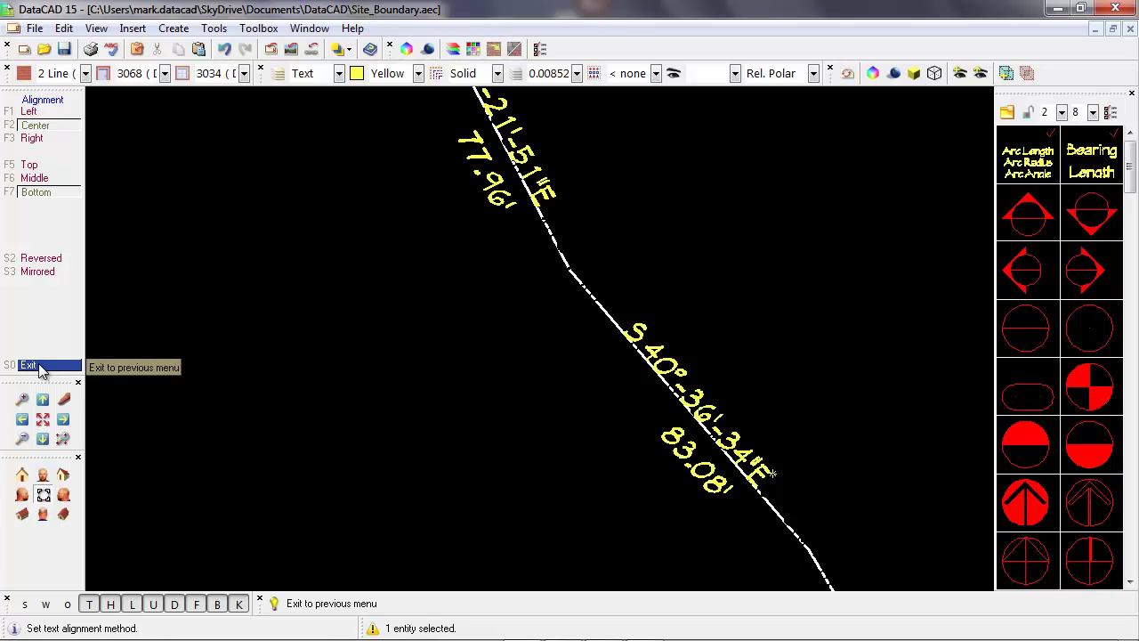
pyautogui.click(49, 169)
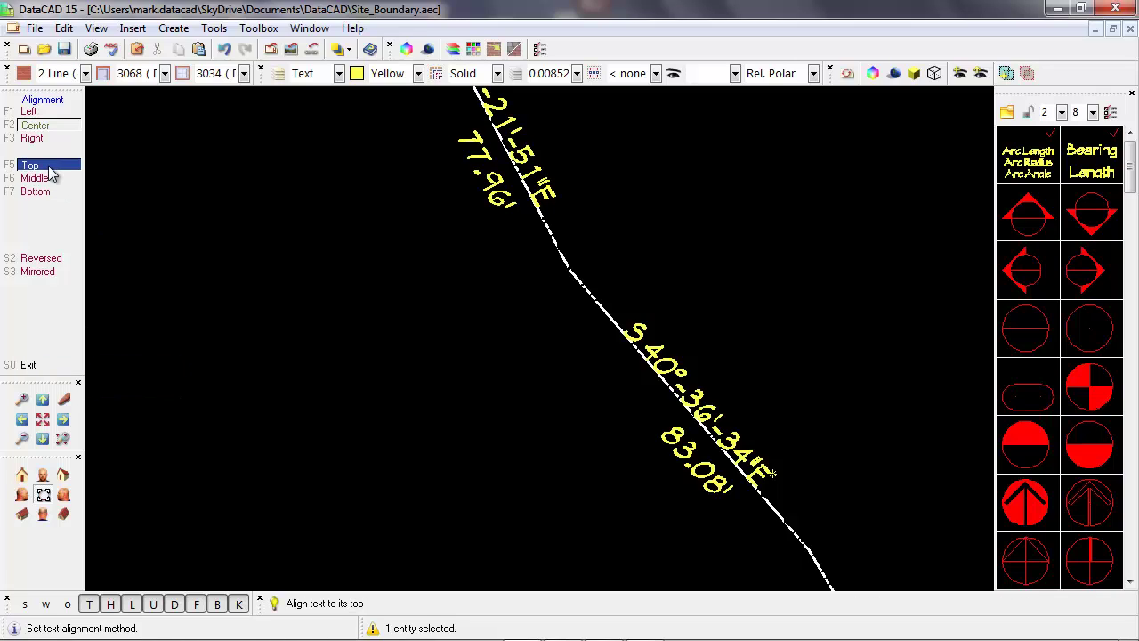
pyautogui.rightClick(161, 242)
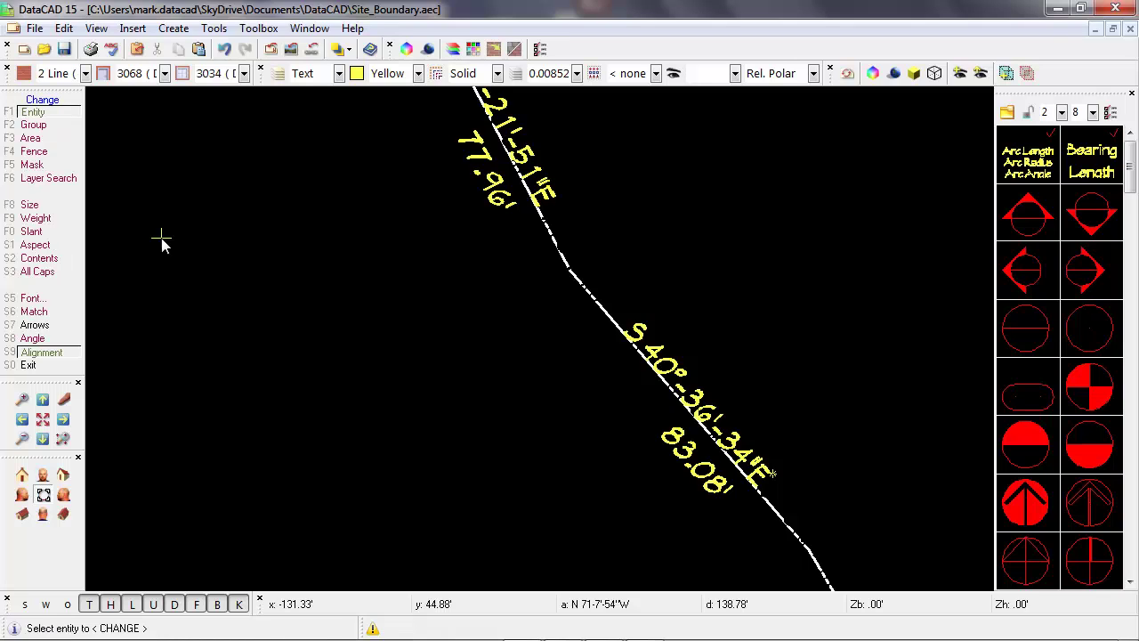
pyautogui.click(478, 169)
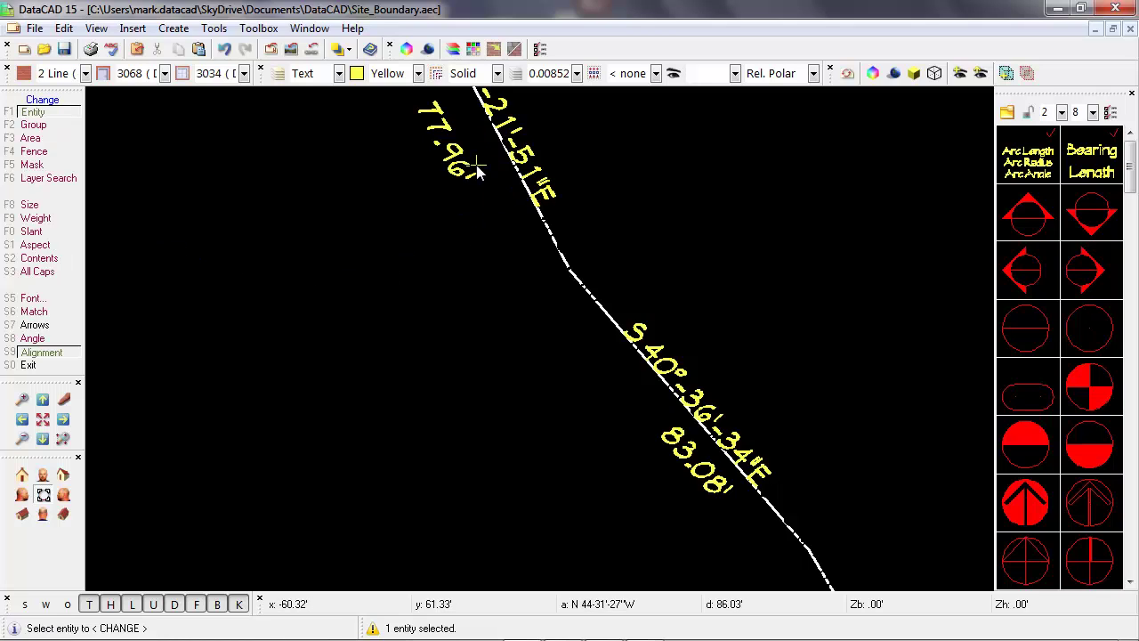
pyautogui.click(687, 454)
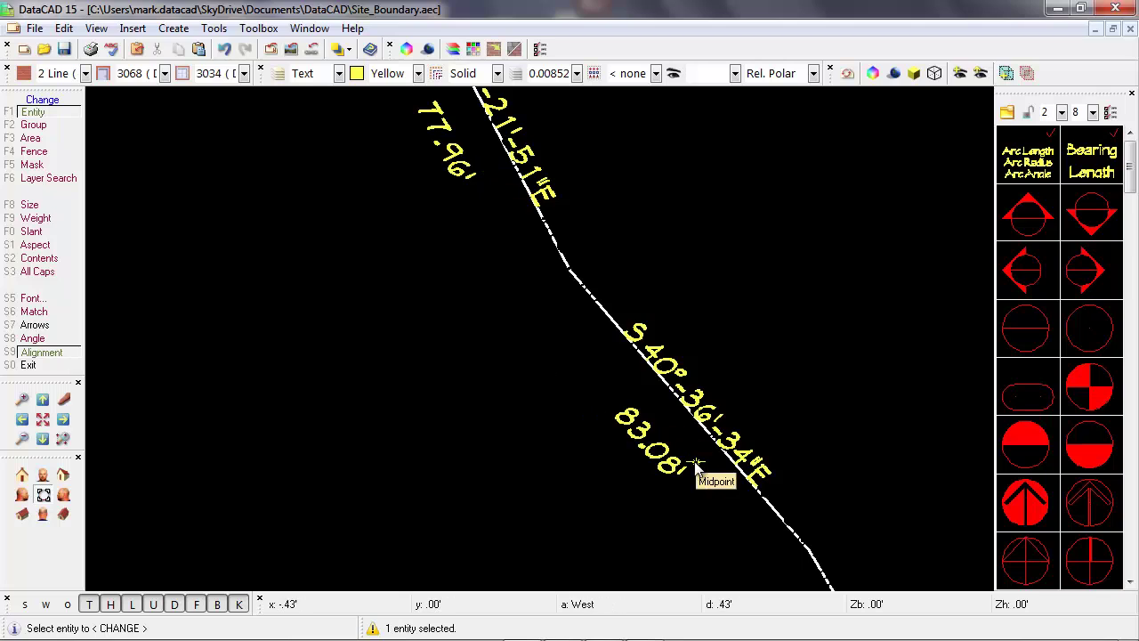
pyautogui.rightClick(500, 500)
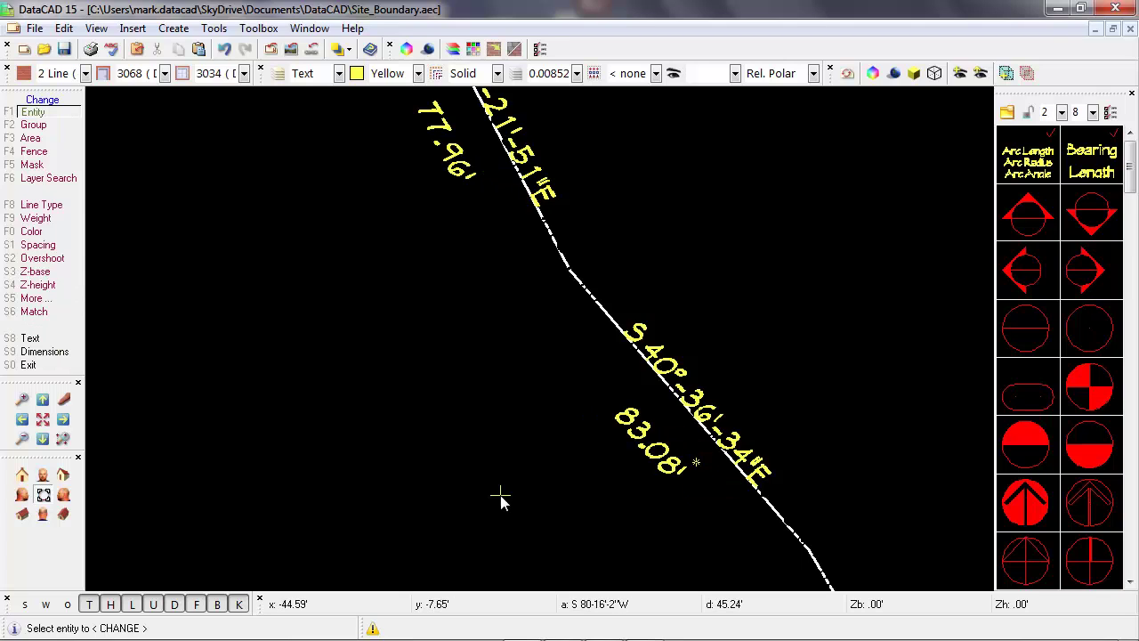
pyautogui.rightClick(501, 500)
# - Move the 77.96' length label by the distance from its upper edge's midpoint to the midpoint of its boundary line
pyautogui.scroll(-1, 500, 500)
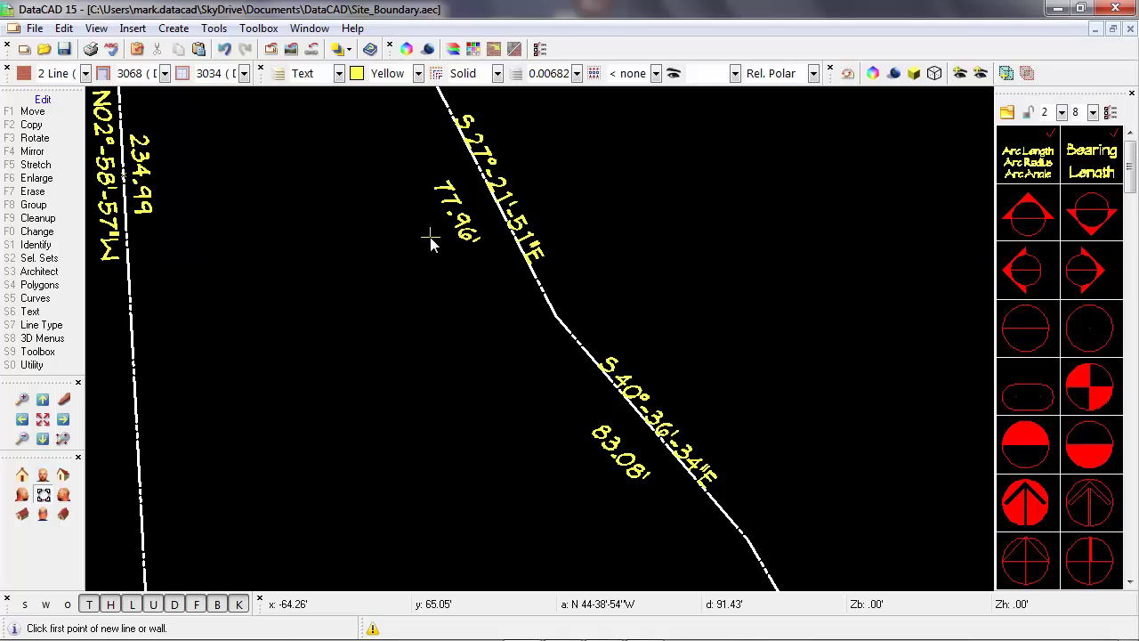
pyautogui.click(32, 112)
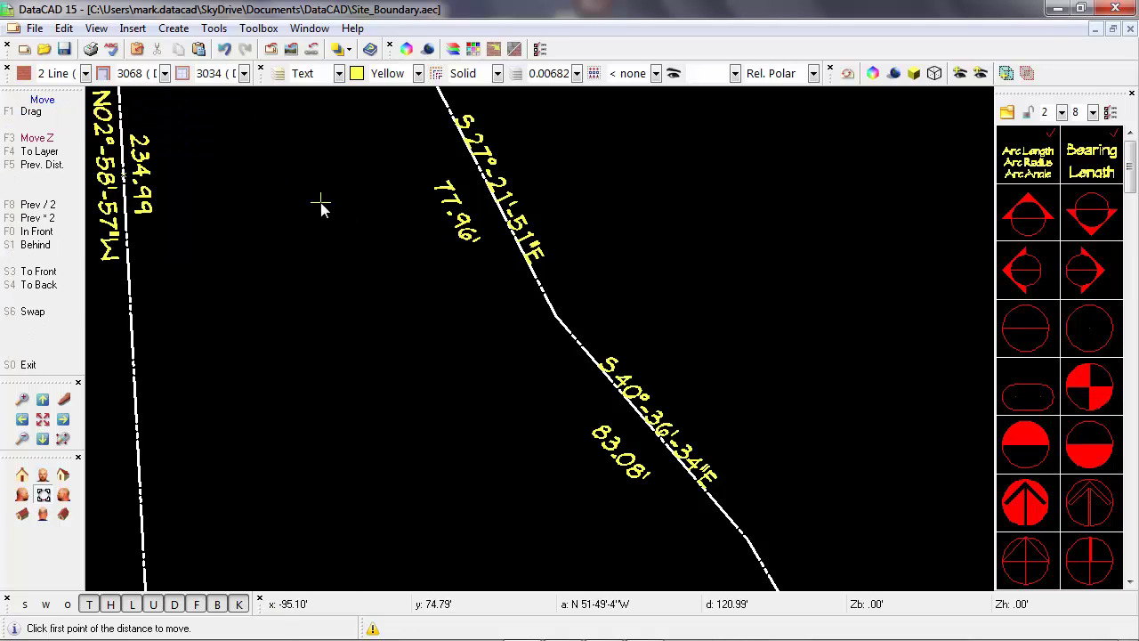
pyautogui.click(463, 210)
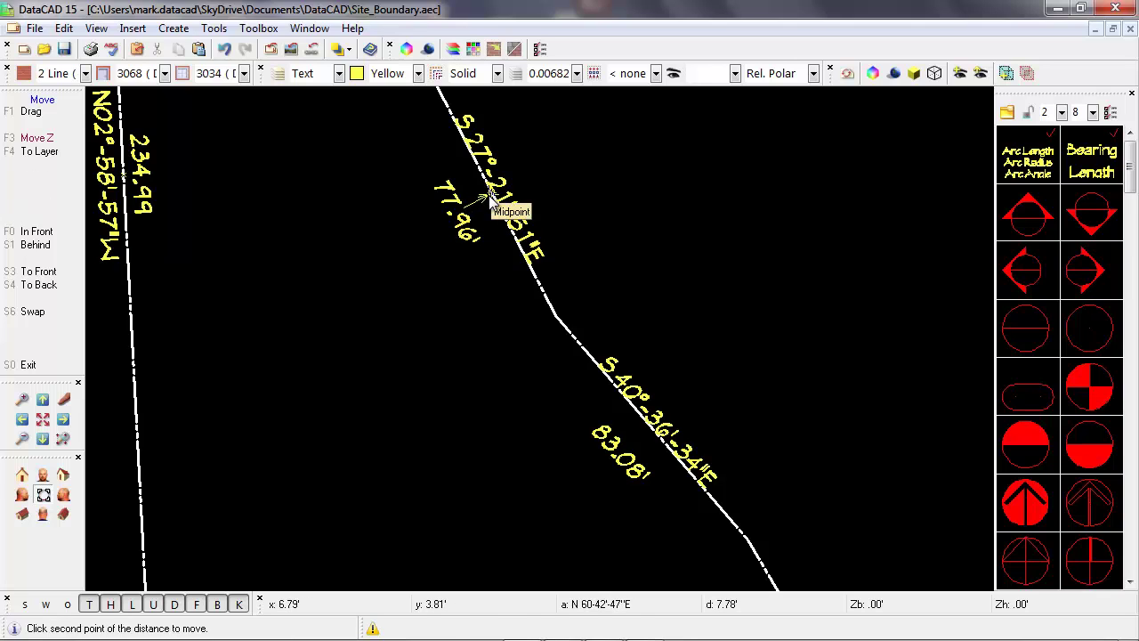
pyautogui.click(489, 194)
pyautogui.click(465, 224)
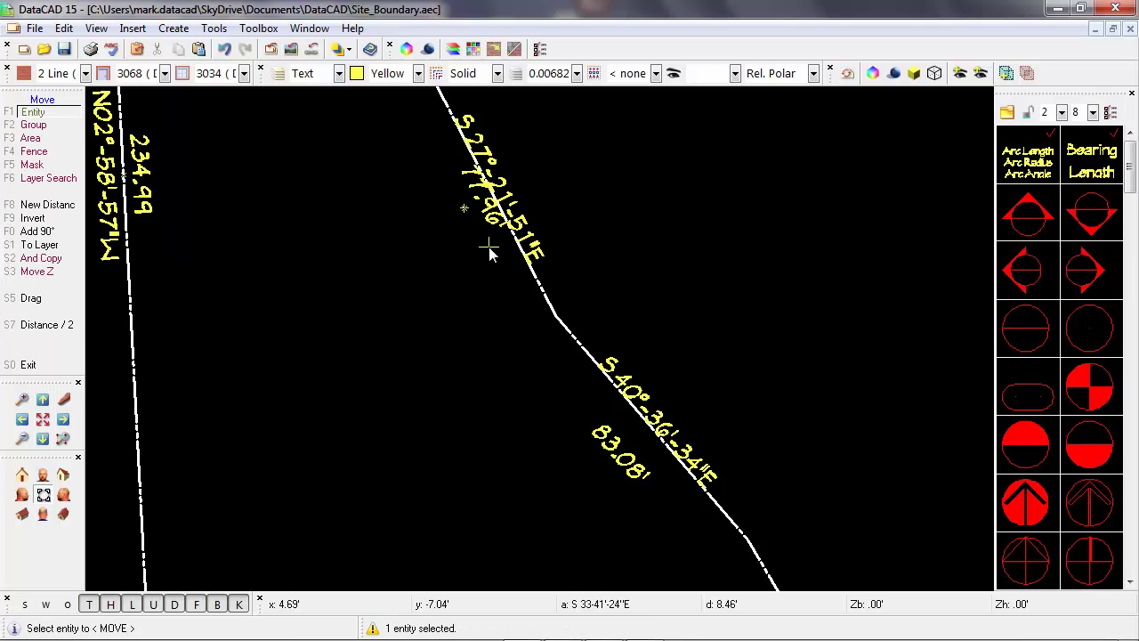
# - Move the 83.08' length label by the distance from its upper edge's midpoint to its boundary line's midpoint, and leave the Move command
pyautogui.click(44, 205)
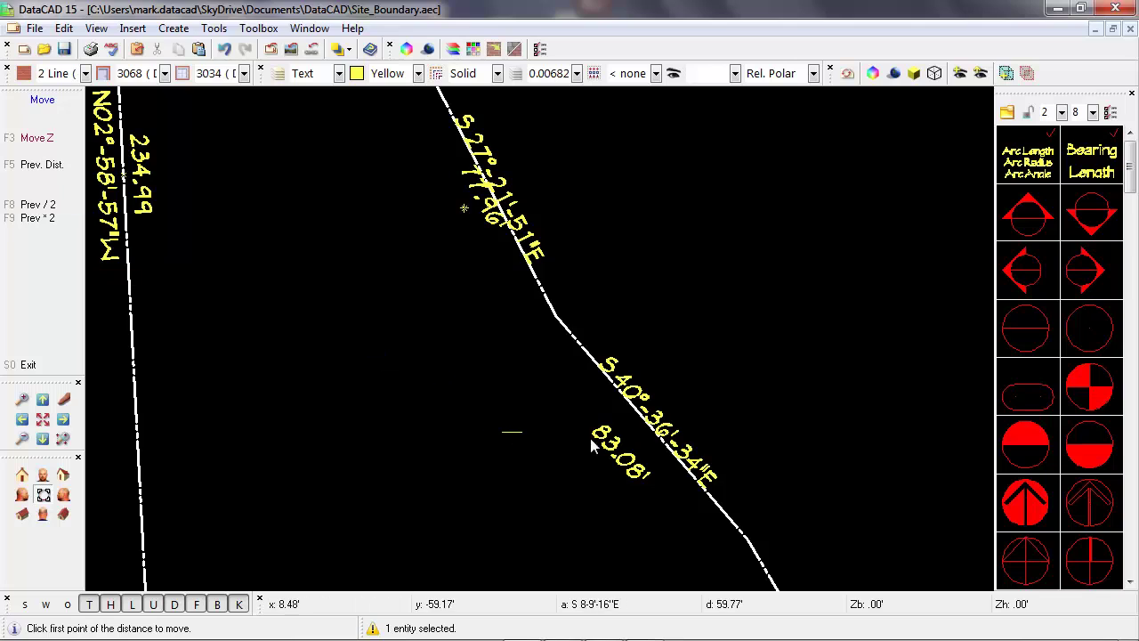
pyautogui.click(629, 451)
pyautogui.click(657, 432)
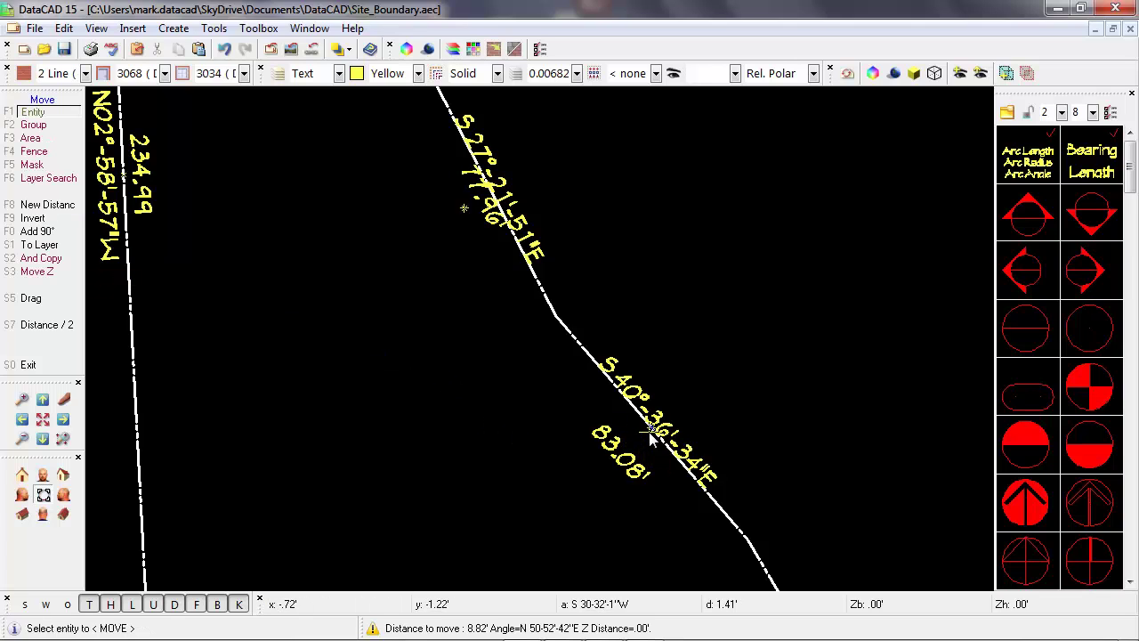
pyautogui.click(624, 450)
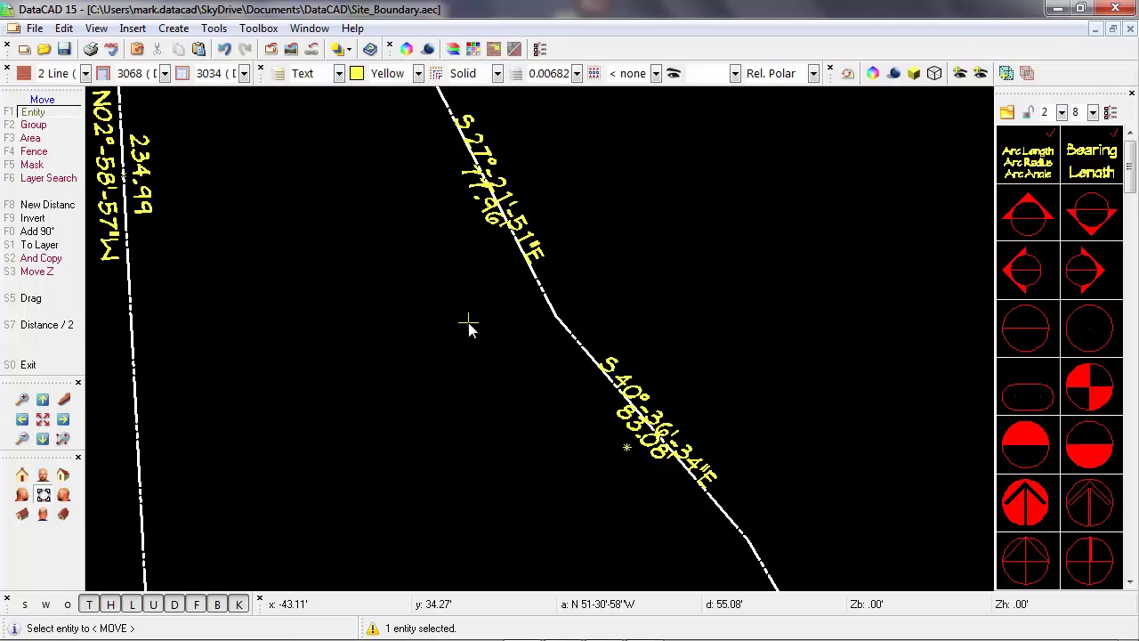
pyautogui.click(437, 339)
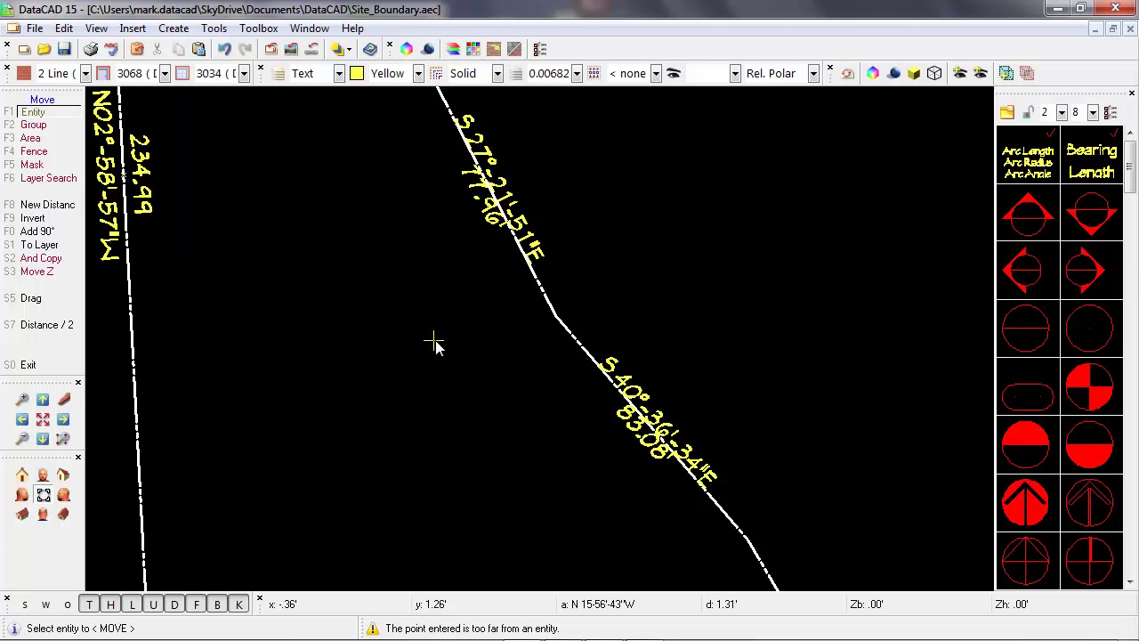
pyautogui.rightClick(435, 345)
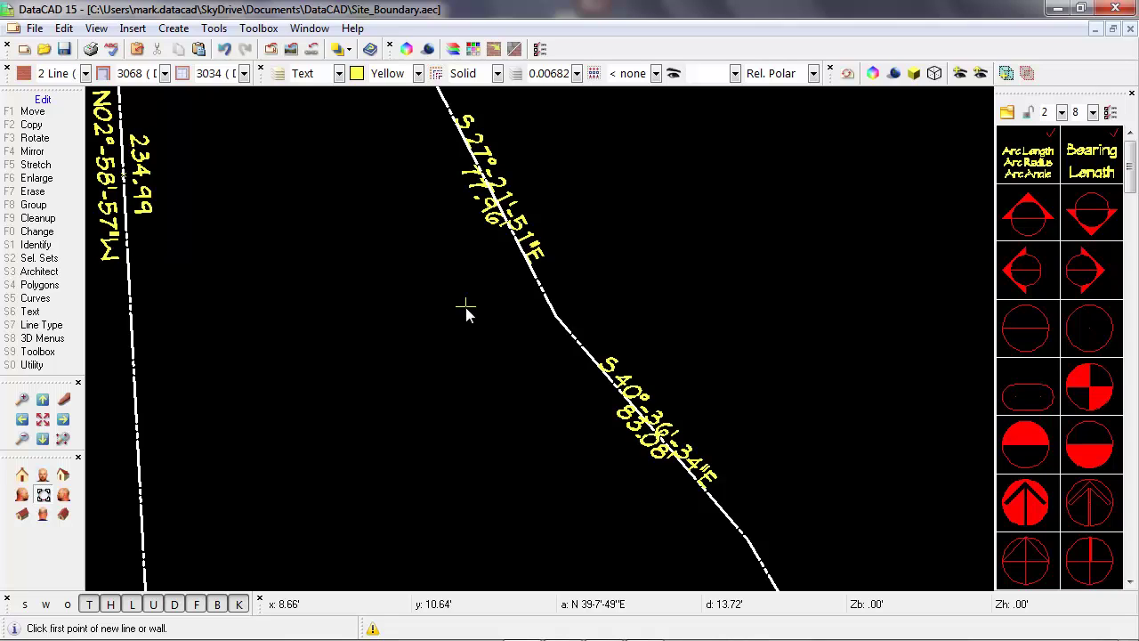
# - Align the snap grid angle to the S27°-21'-51"E boundary line with the Tangents command
pyautogui.hotkey('shift', 't')
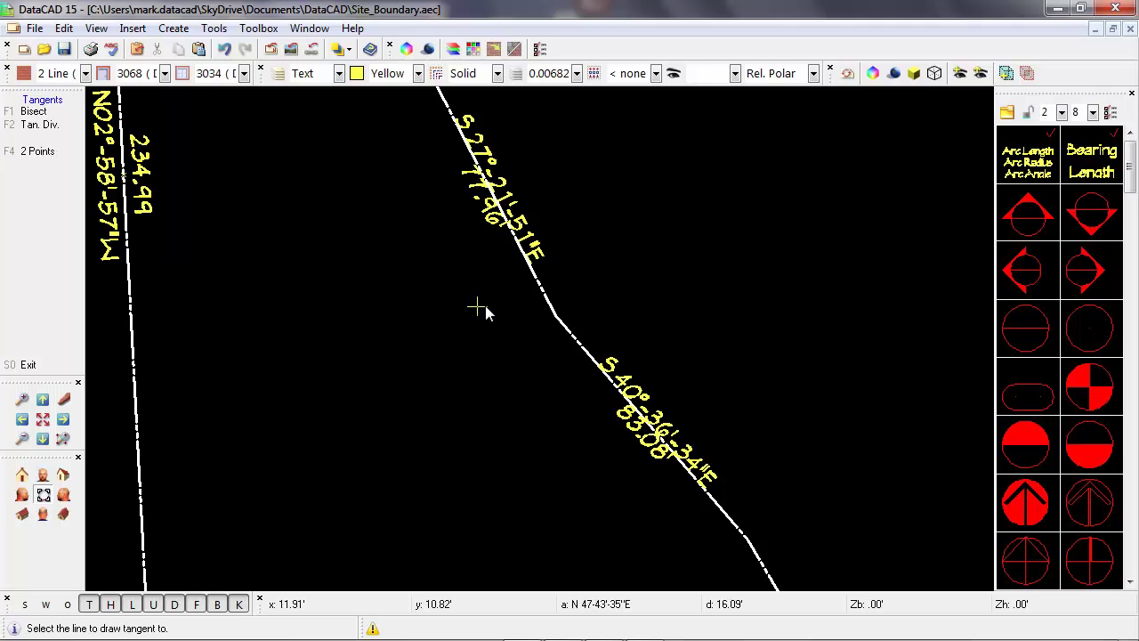
pyautogui.click(537, 285)
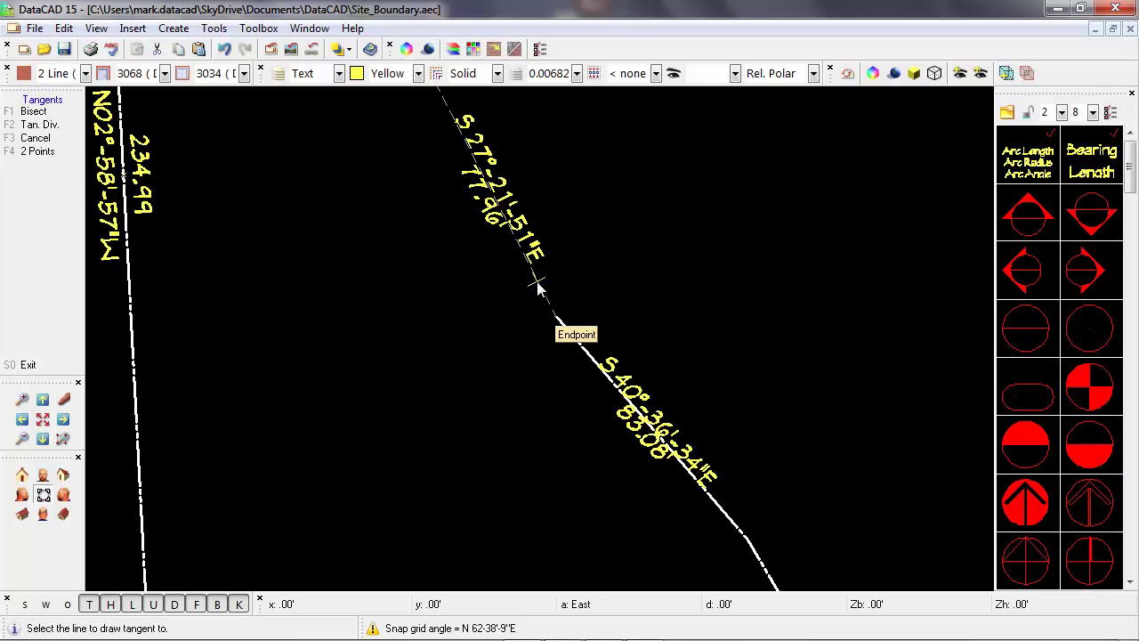
pyautogui.rightClick(485, 294)
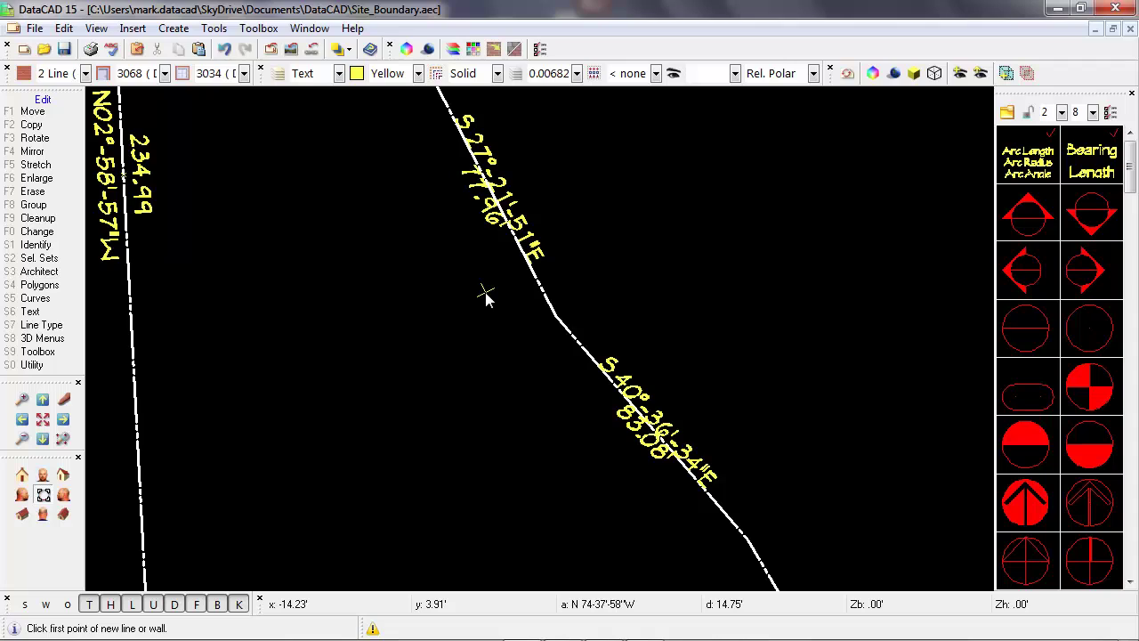
# - Define a move distance of 2.5' in relative X from the corner between the two lines, using orthomode and relative Cartesian input
pyautogui.press('F1')
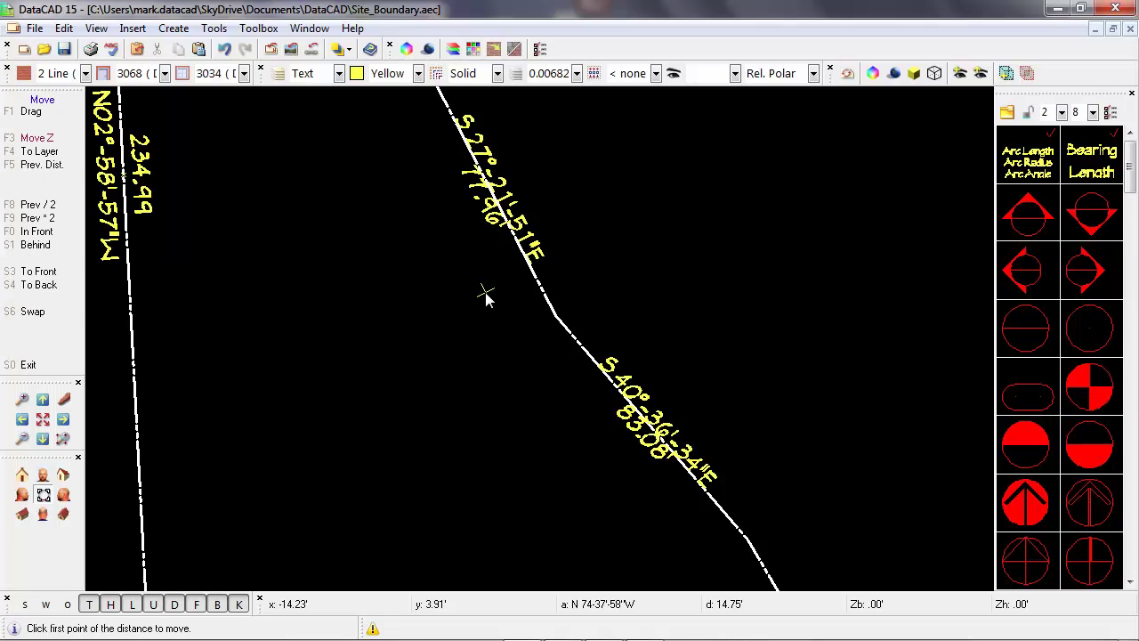
pyautogui.click(554, 318)
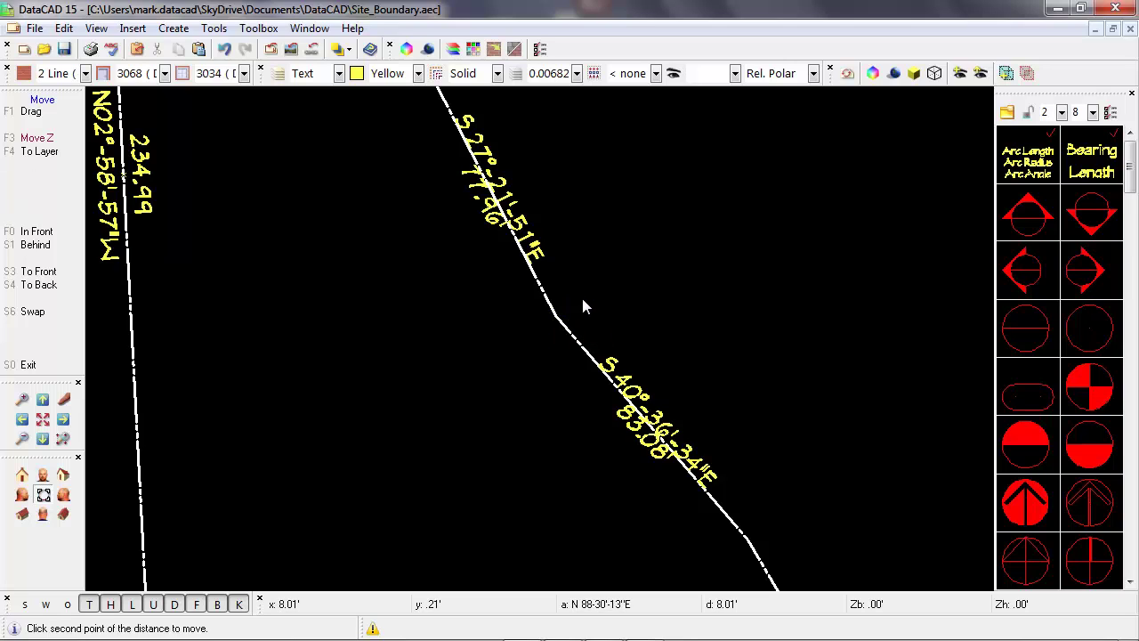
pyautogui.press('o')
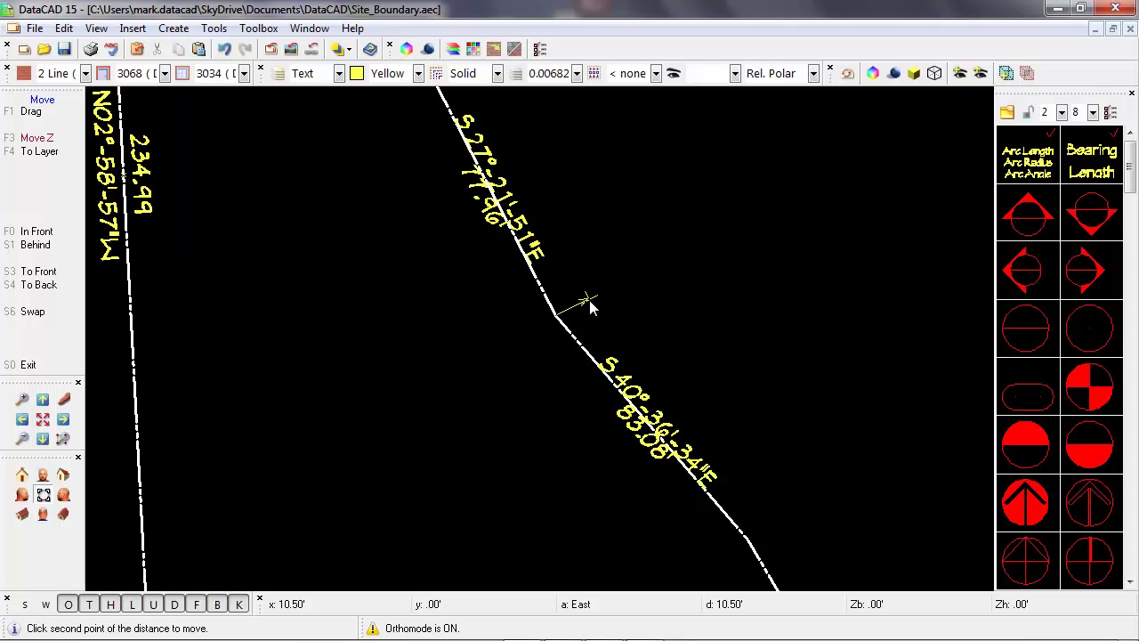
pyautogui.press('Insert')
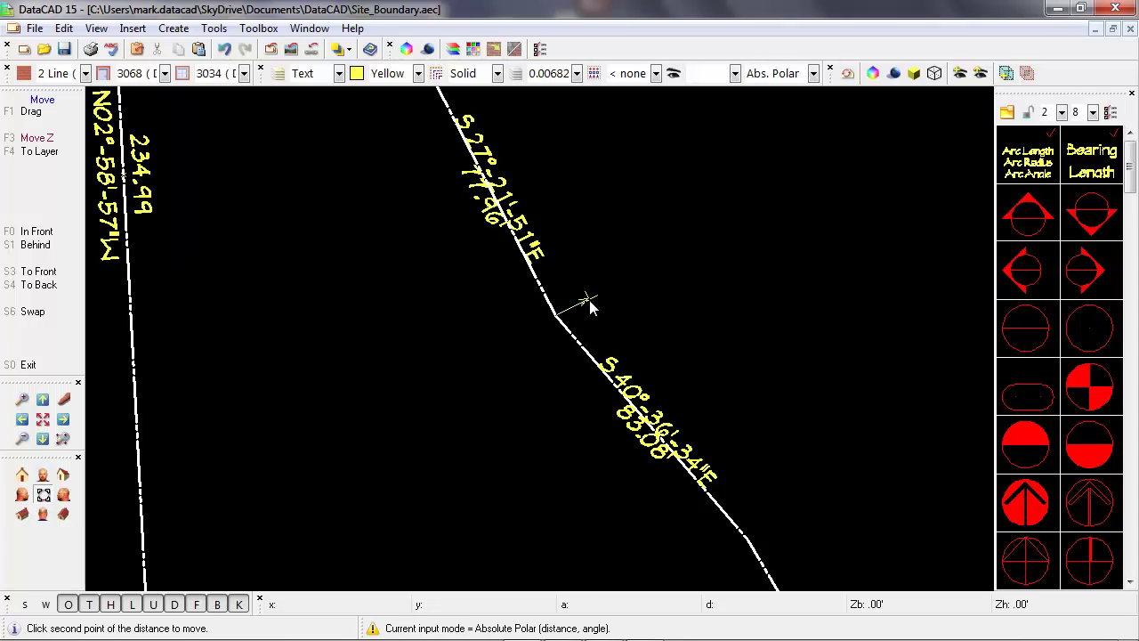
pyautogui.press('Insert')
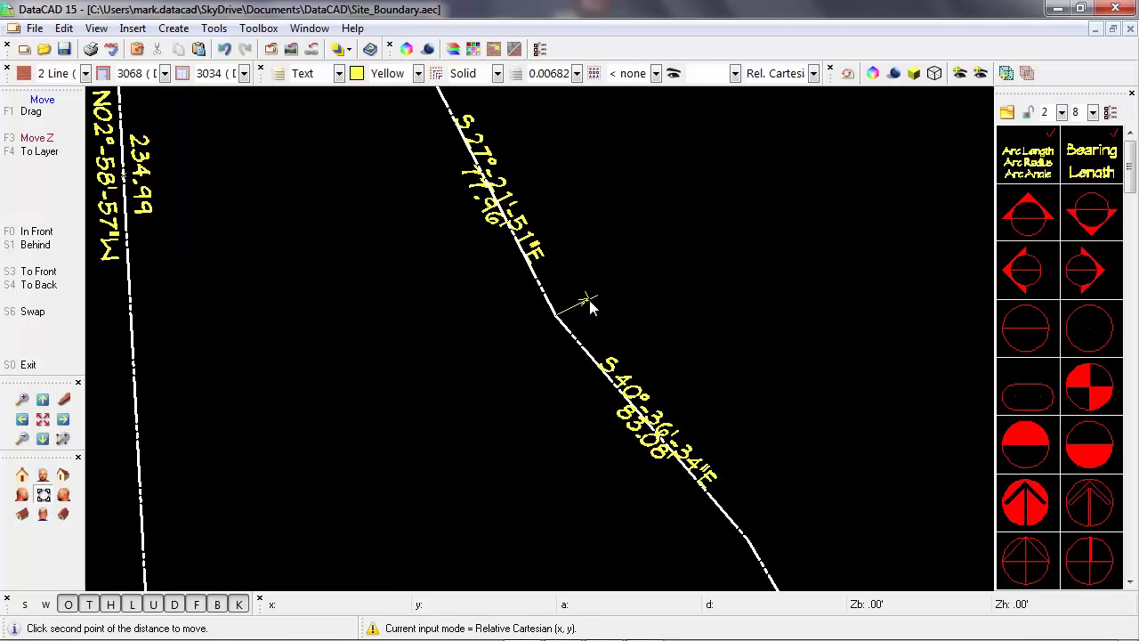
pyautogui.press('space')
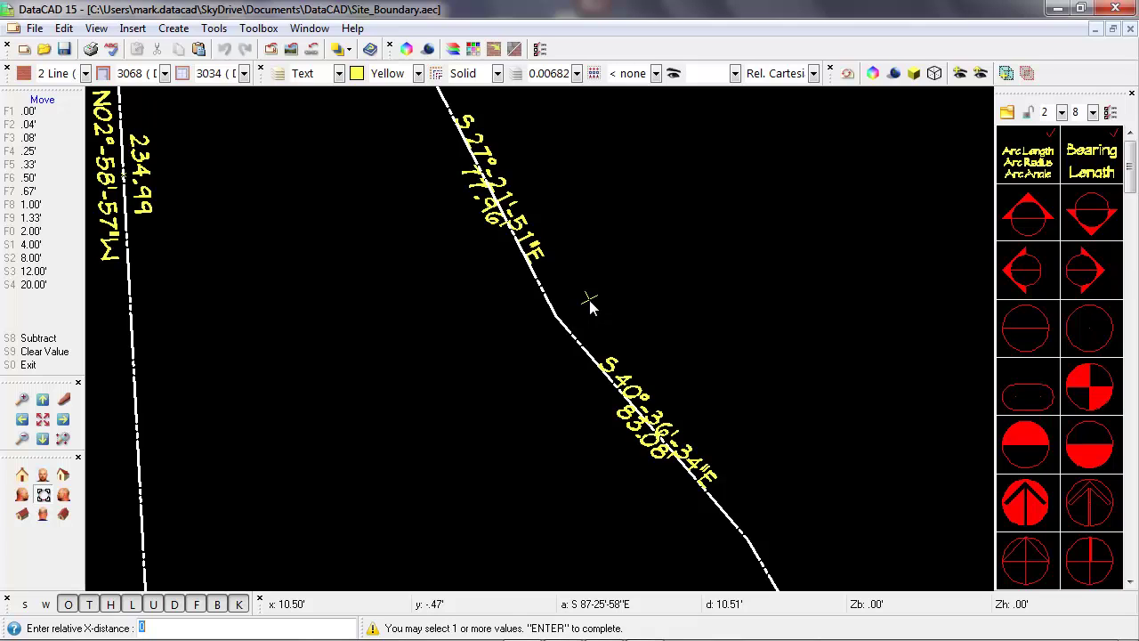
pyautogui.write('2.5')
pyautogui.press('Return')
pyautogui.press('Return')
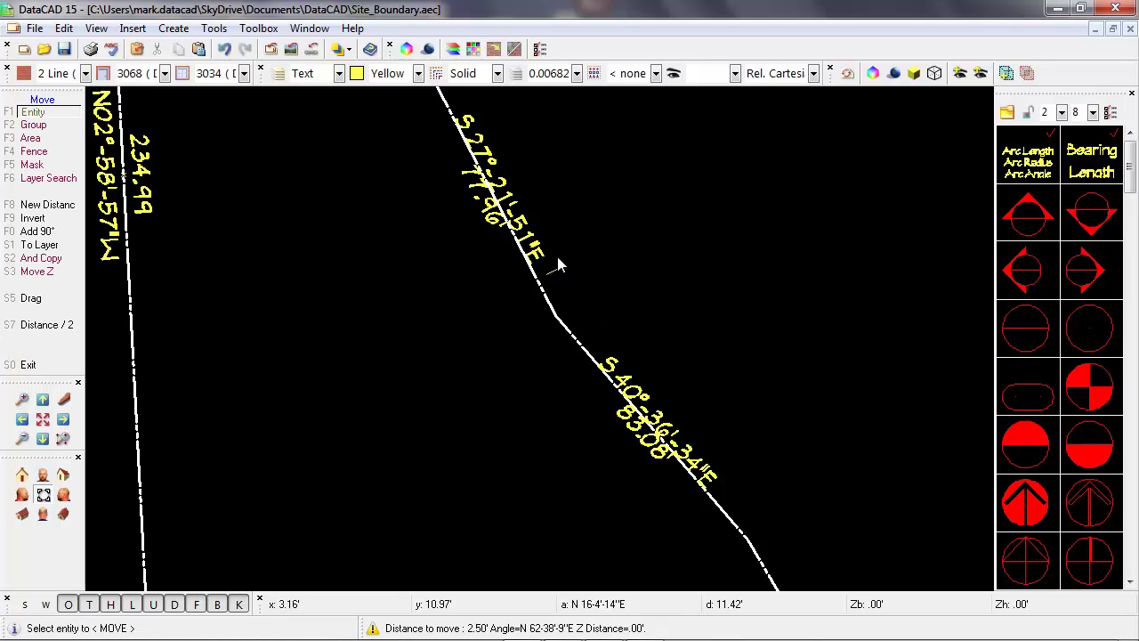
# - Move the S27°-21'-51"E bearing label by the defined distance and the 77.96' length label by the inverted distance
pyautogui.click(530, 258)
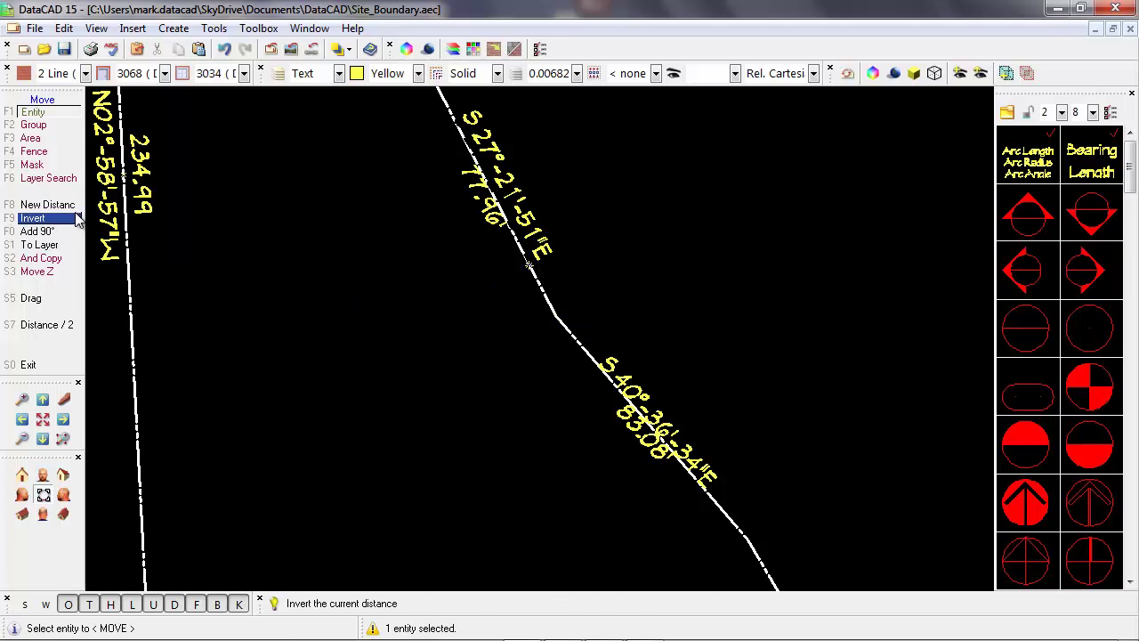
pyautogui.click(33, 218)
pyautogui.click(492, 227)
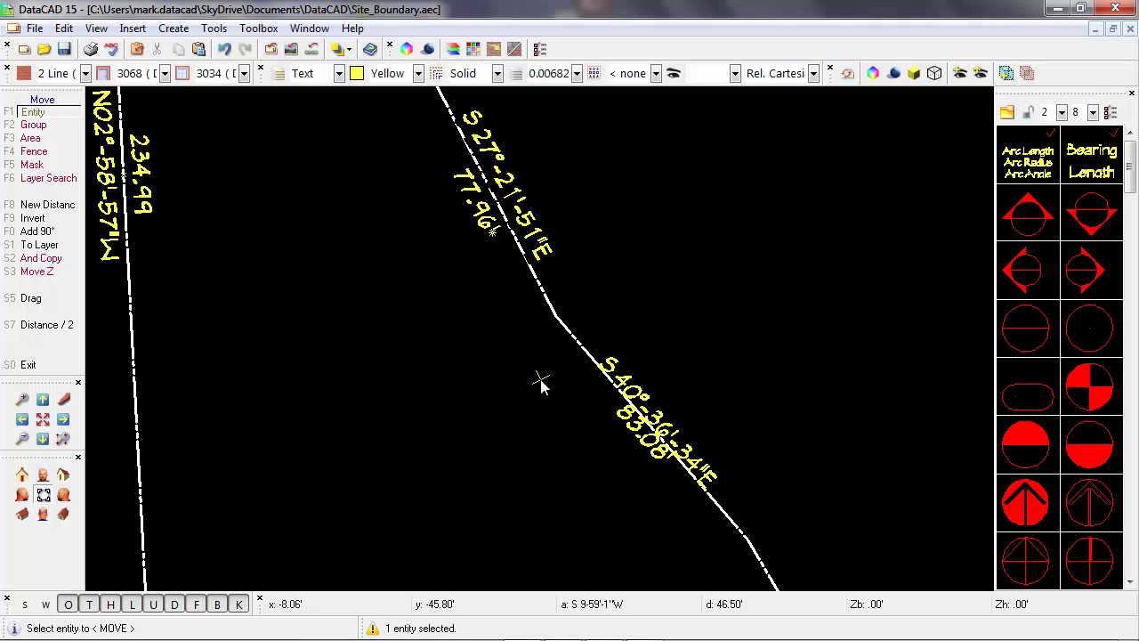
# - Align the snap grid to the S40°-36'-34"E line, and move its length label away from it and its bearing label by the inverted distance
pyautogui.press('t')
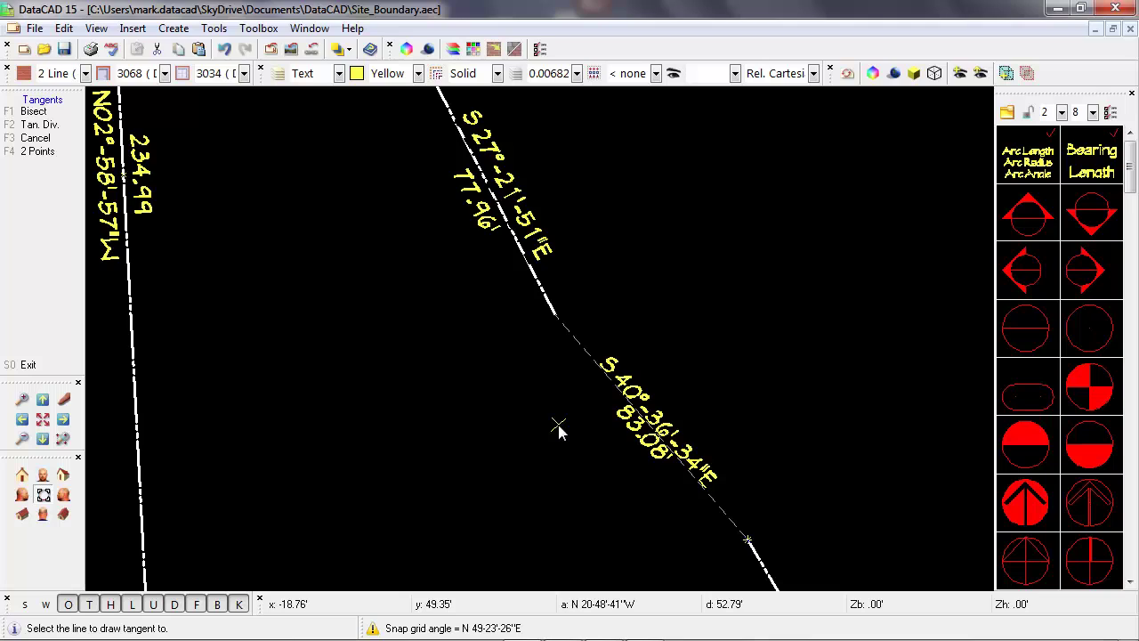
pyautogui.hotkey('alt', 'm')
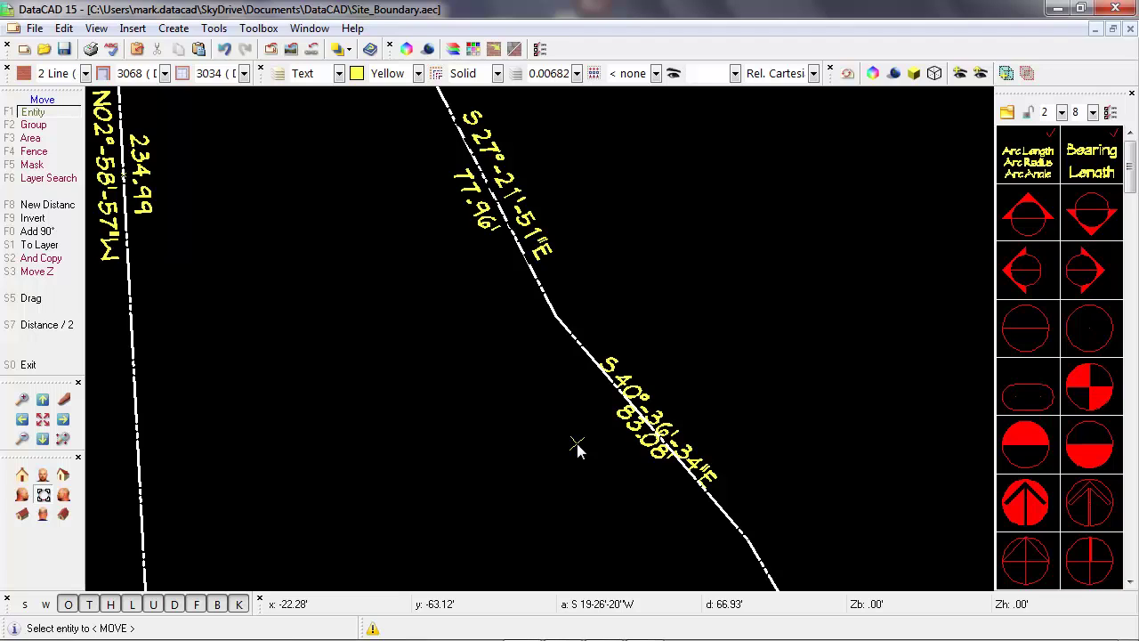
pyautogui.click(631, 436)
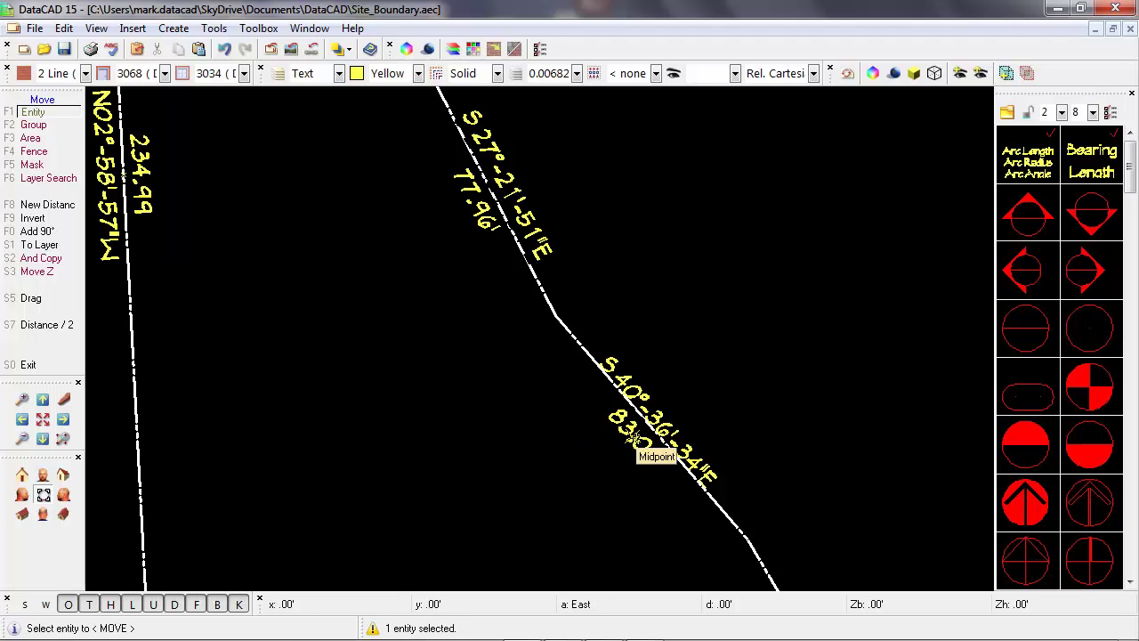
pyautogui.click(51, 222)
pyautogui.click(673, 400)
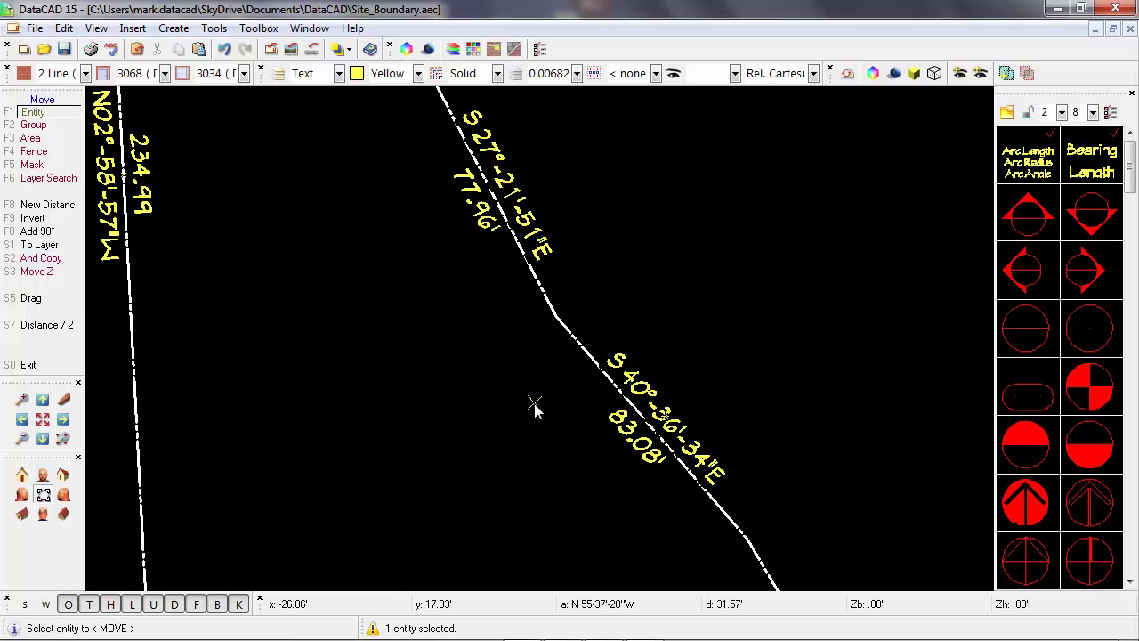
# - Leave the Move command and show the full extents of the drawing
pyautogui.hotkey('shift', 't')
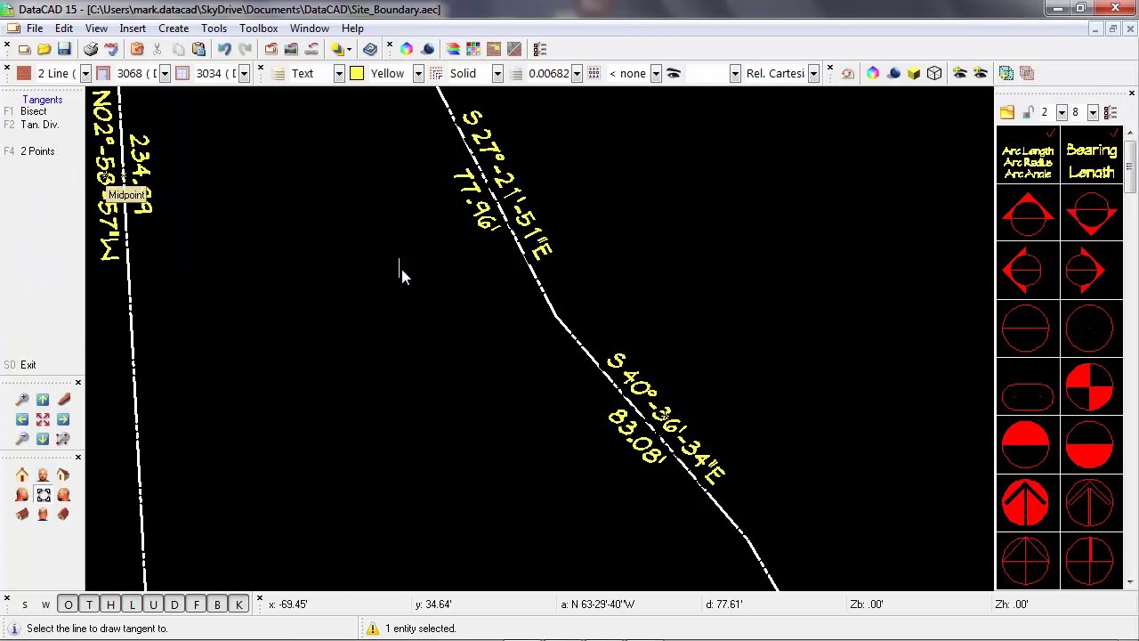
pyautogui.rightClick(435, 389)
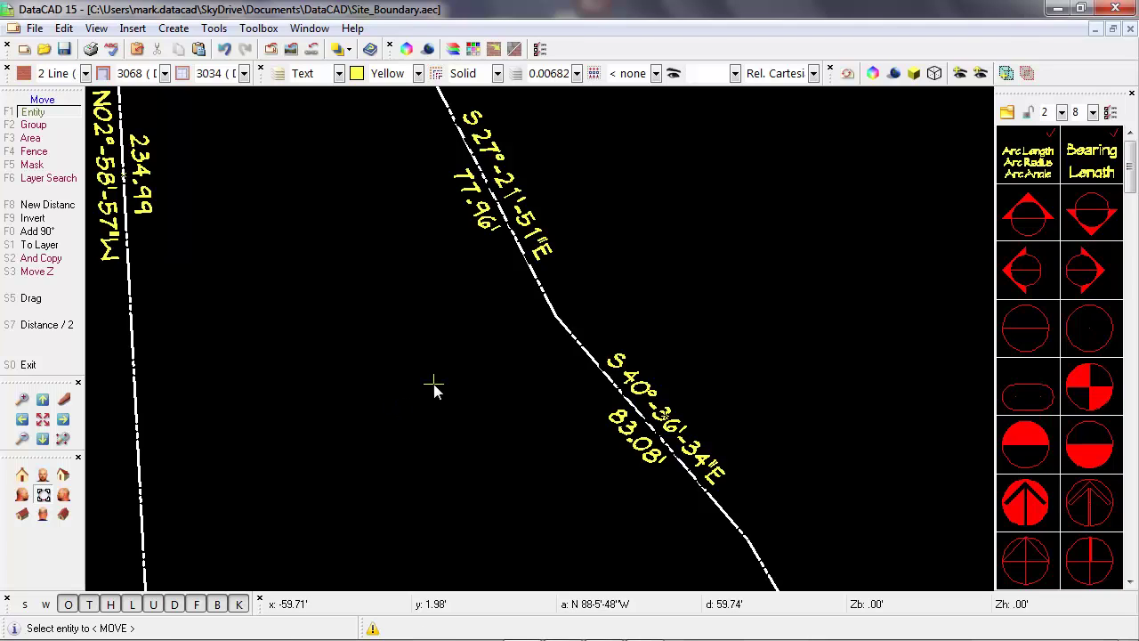
pyautogui.rightClick(434, 389)
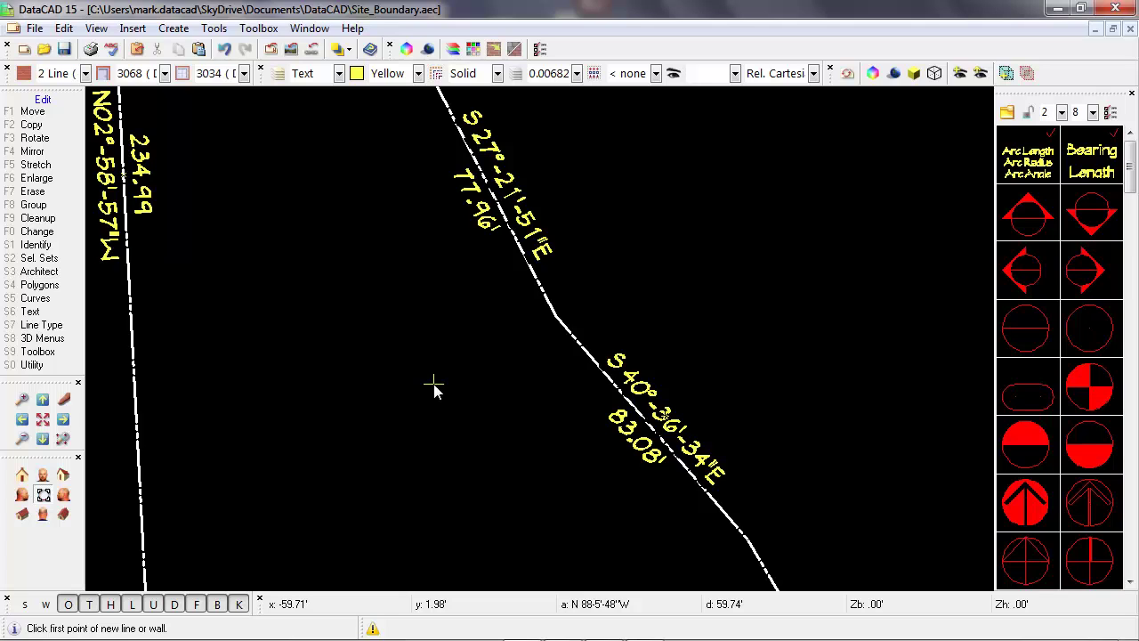
pyautogui.press('z')
pyautogui.press('F1')
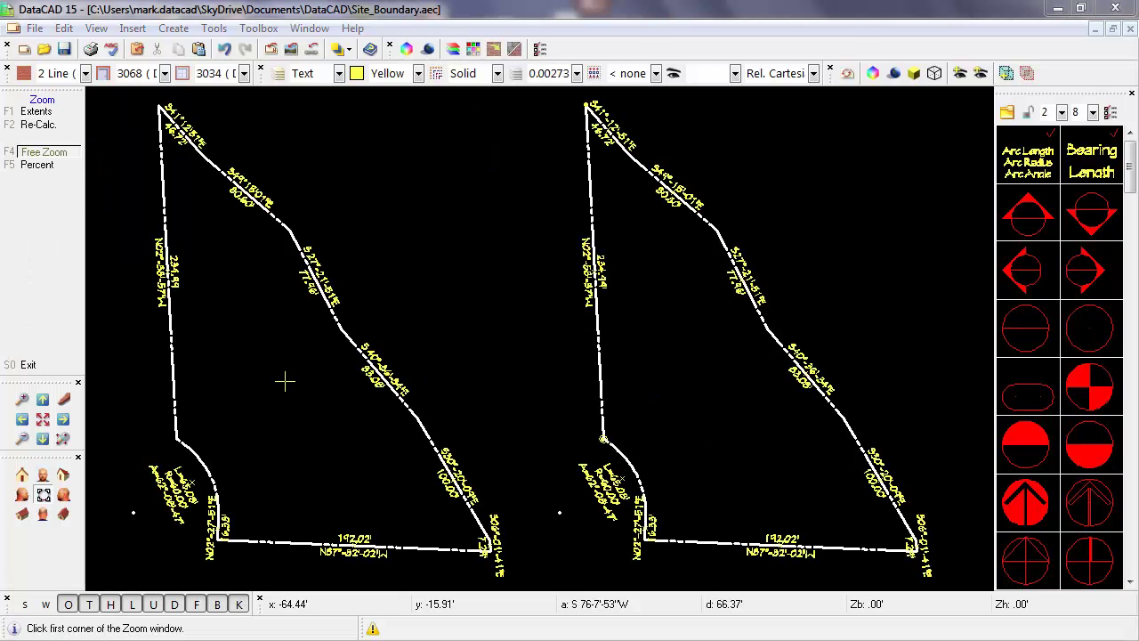